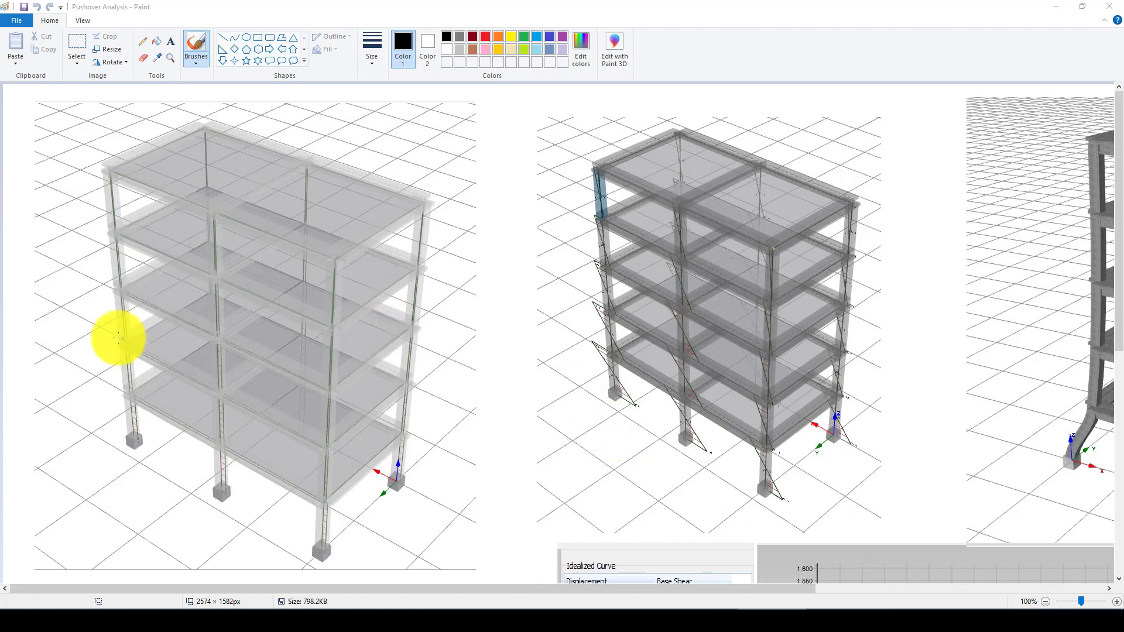
Scroll the Paint canvas to view the whole Pushover Analysis image.
scroll(340, 269, down, 4)
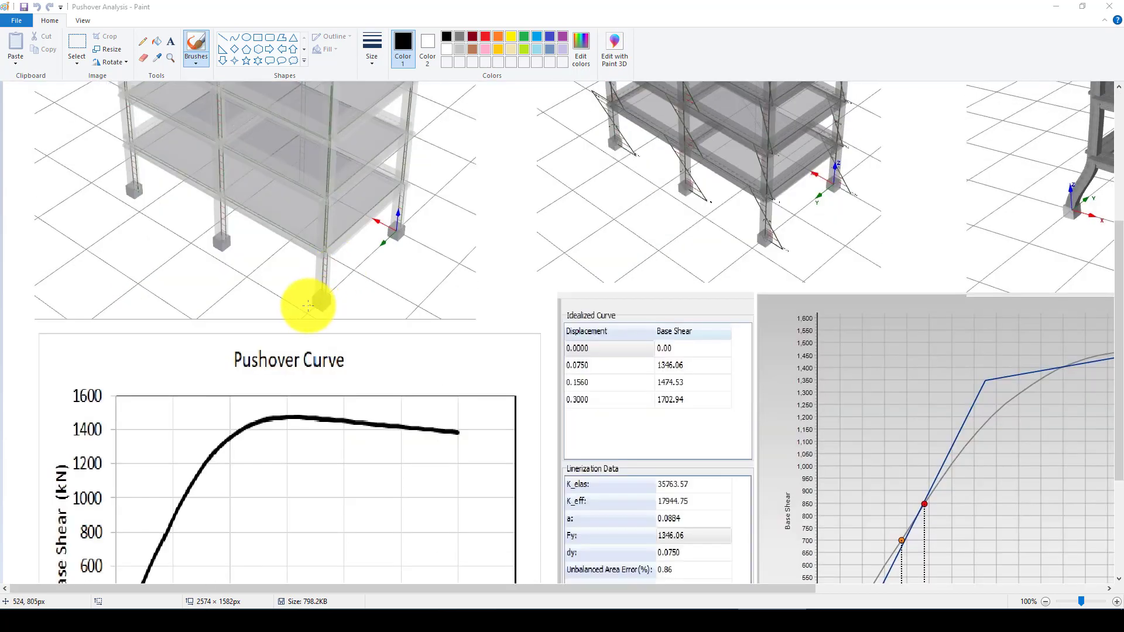
ctrl+scroll(302, 316, down, 3)
ctrl+scroll(117, 229, up, 1)
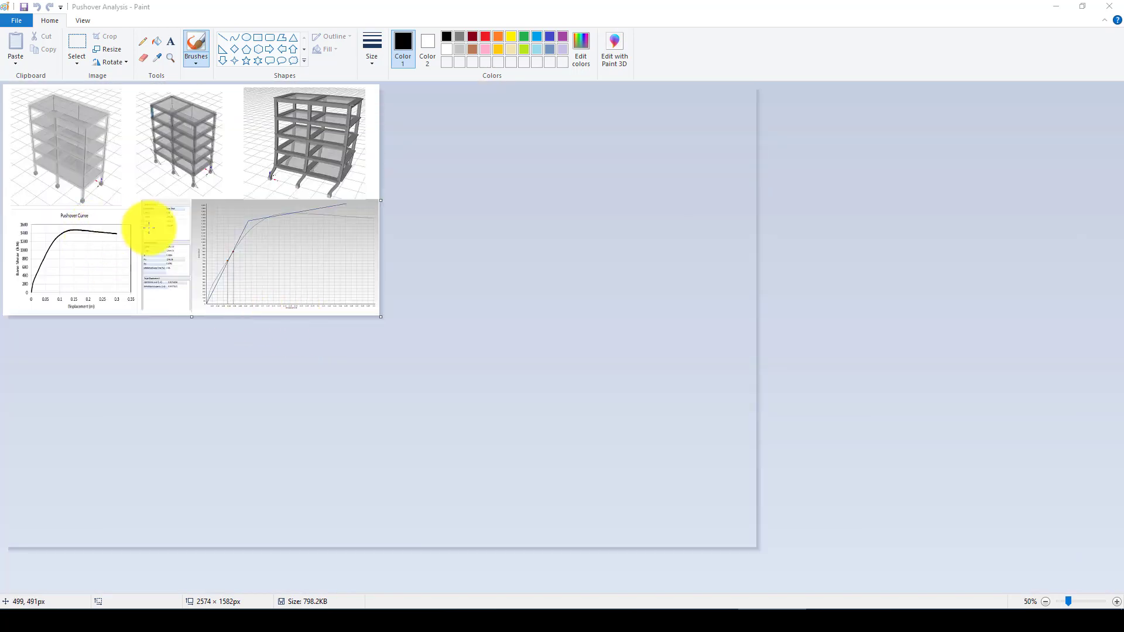
ctrl+scroll(149, 231, up, 1)
ctrl+scroll(167, 225, down, 1)
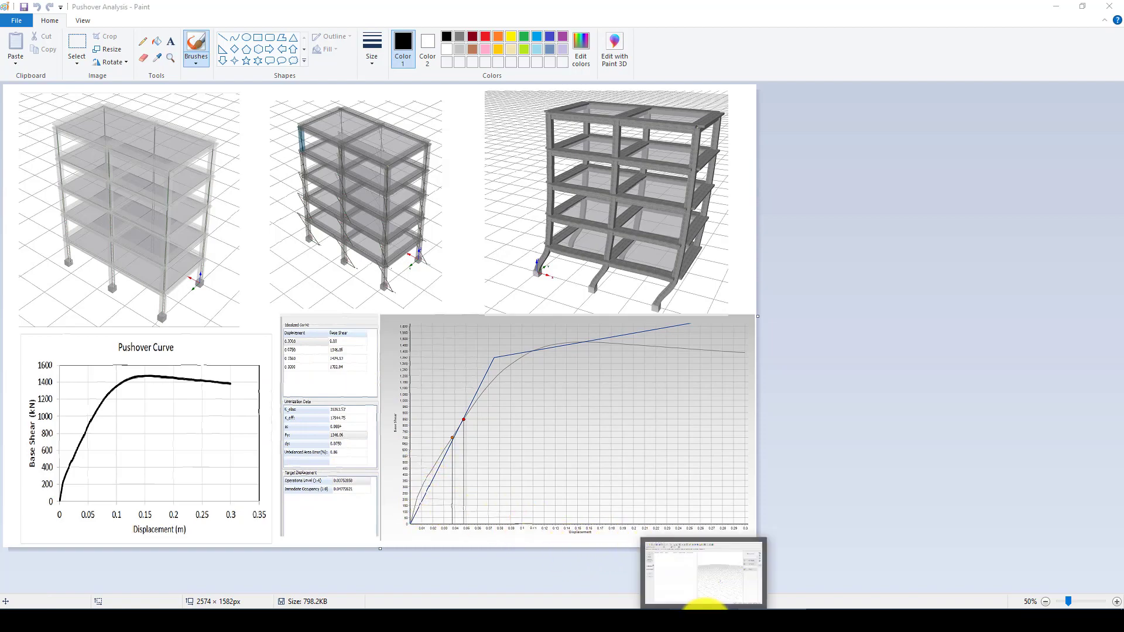
Start the SeismoStruct model wizard with 3D-Frame as the structural model.
click(702, 579)
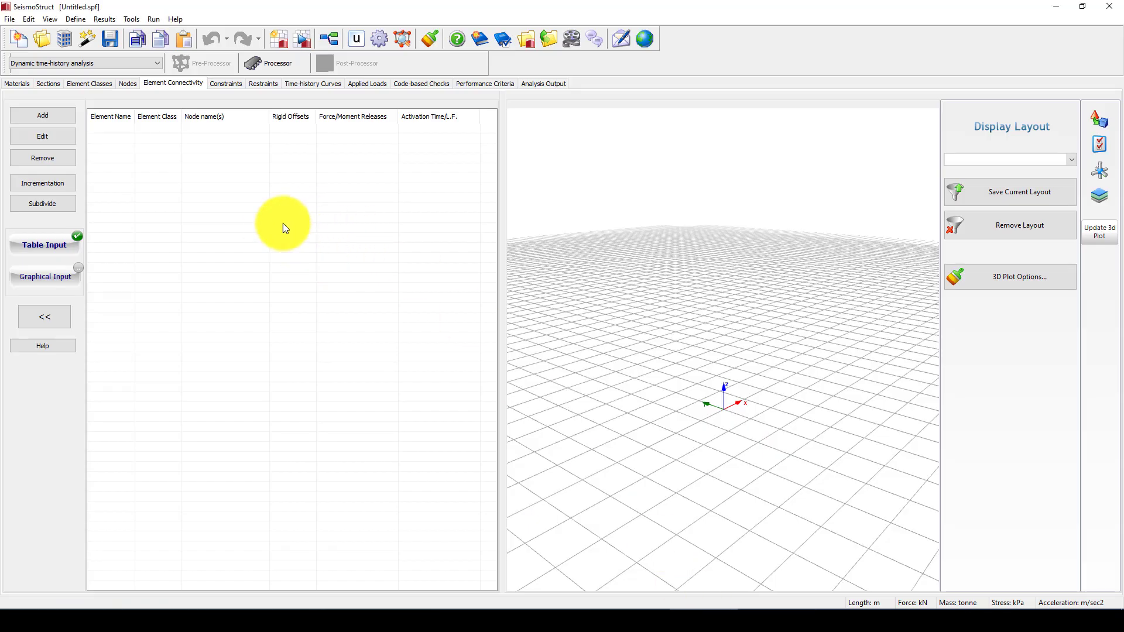
click(85, 39)
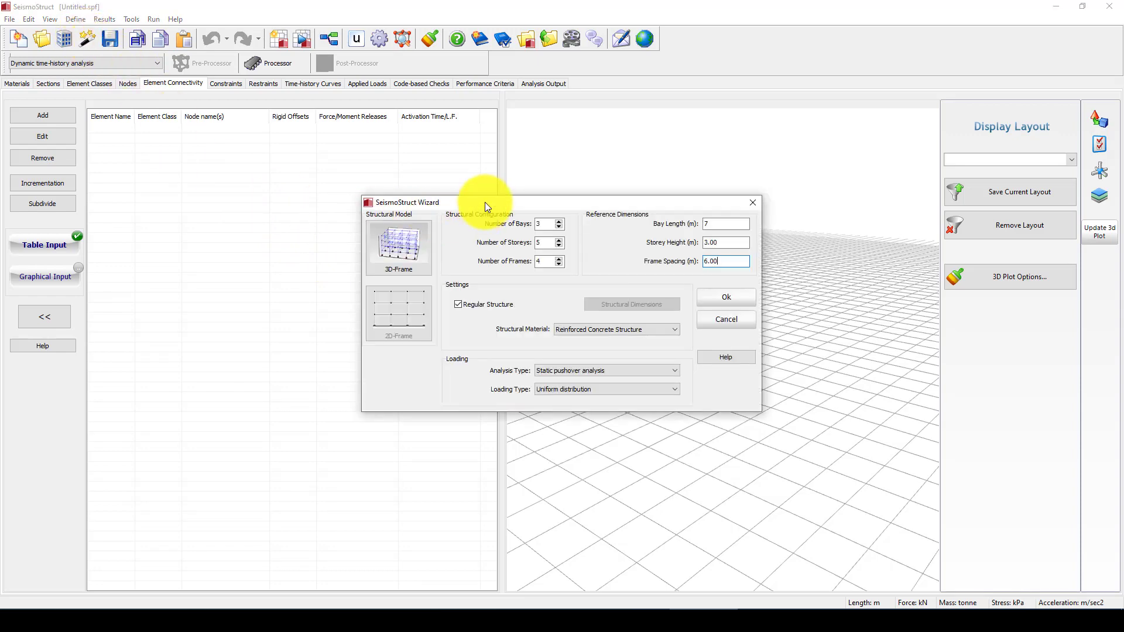
drag(485, 202, 430, 187)
click(360, 236)
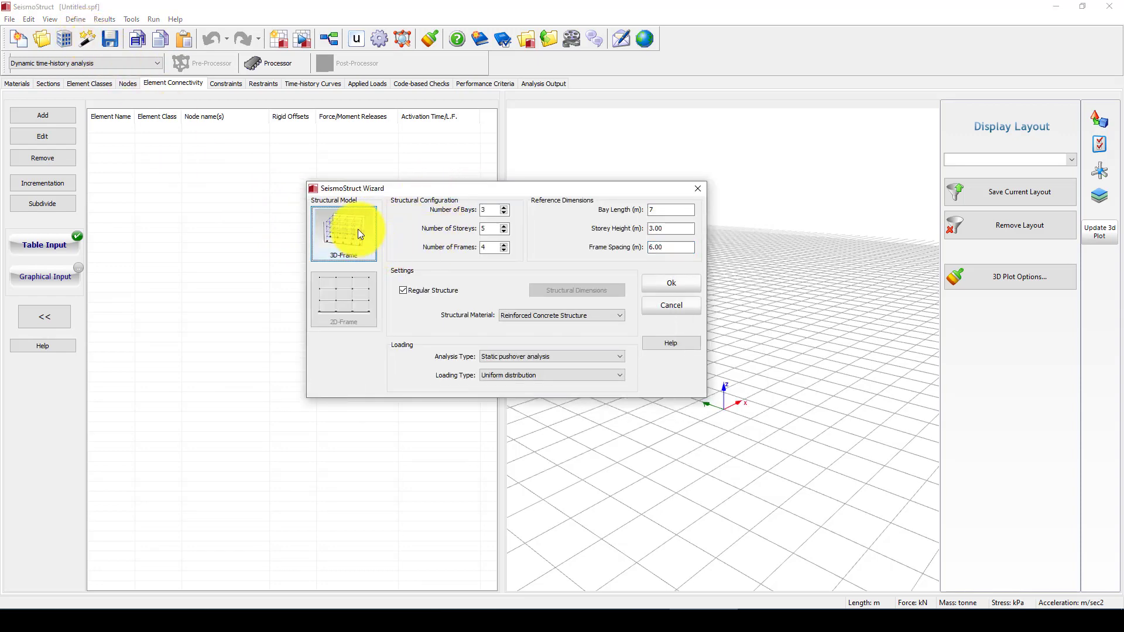
Set 4 bays, 8 storeys, 4 frames and a 6 m bay length.
click(489, 209)
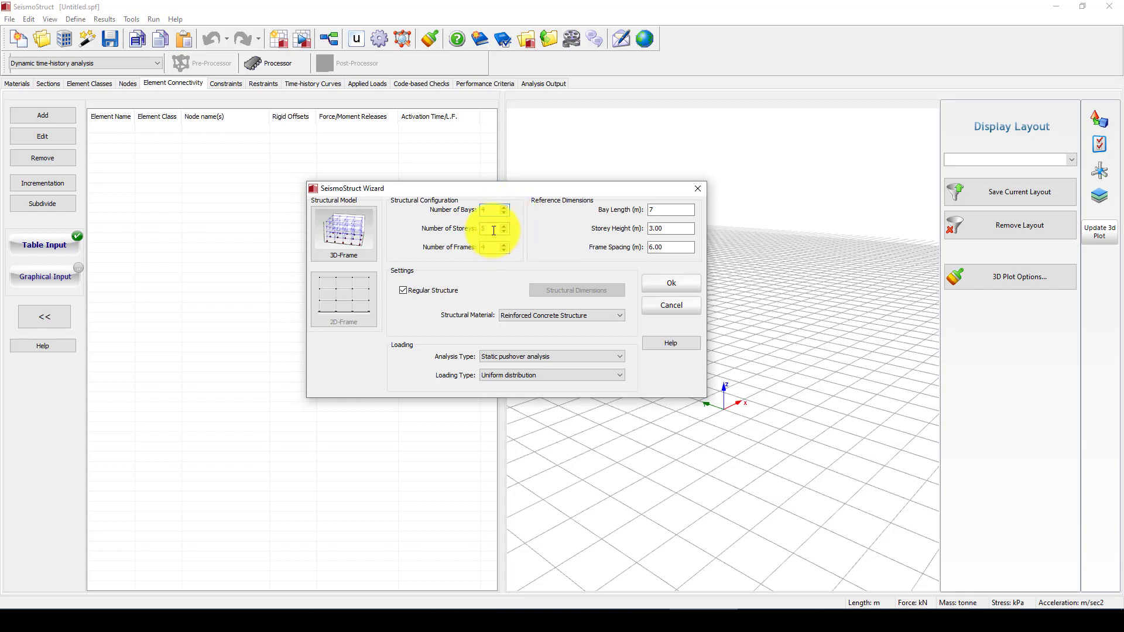
key(Tab)
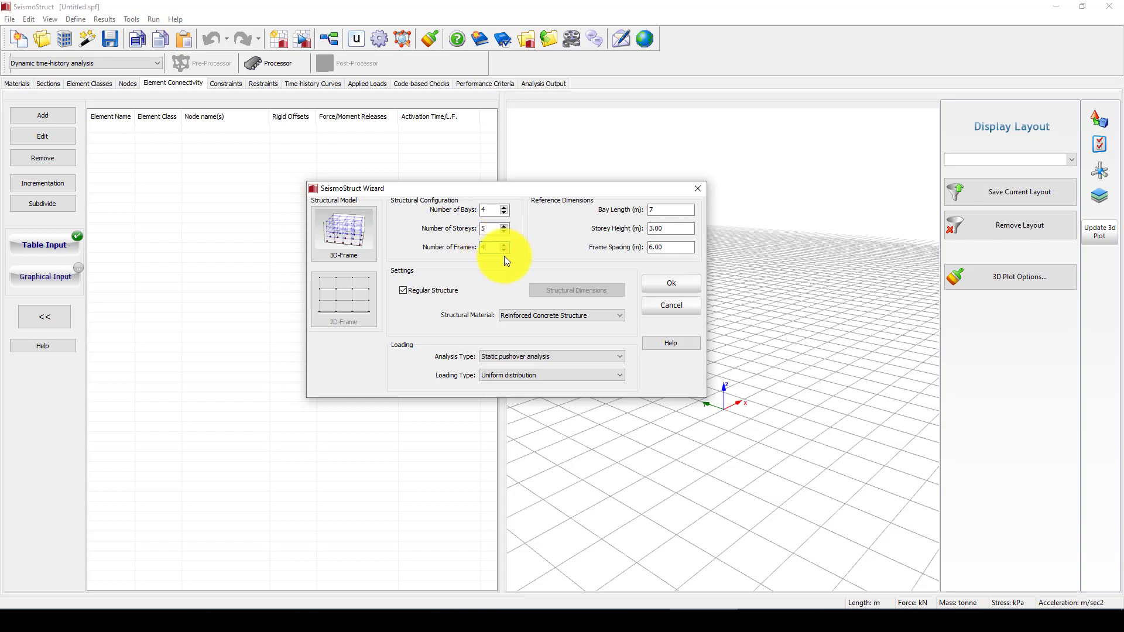
key(Tab)
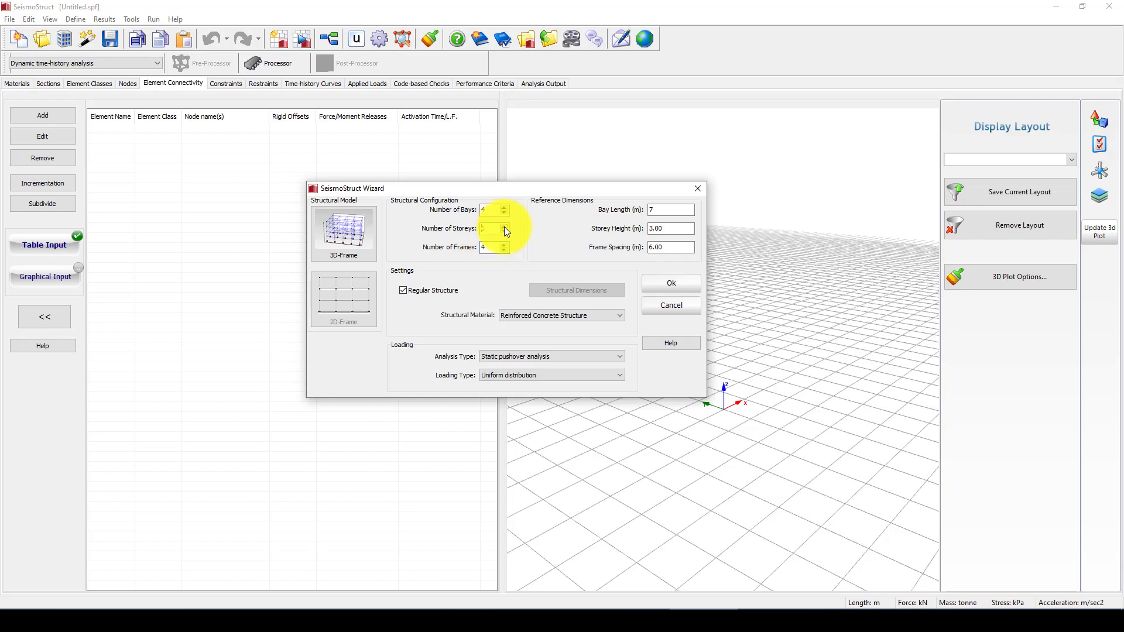
key(Tab)
click(504, 227)
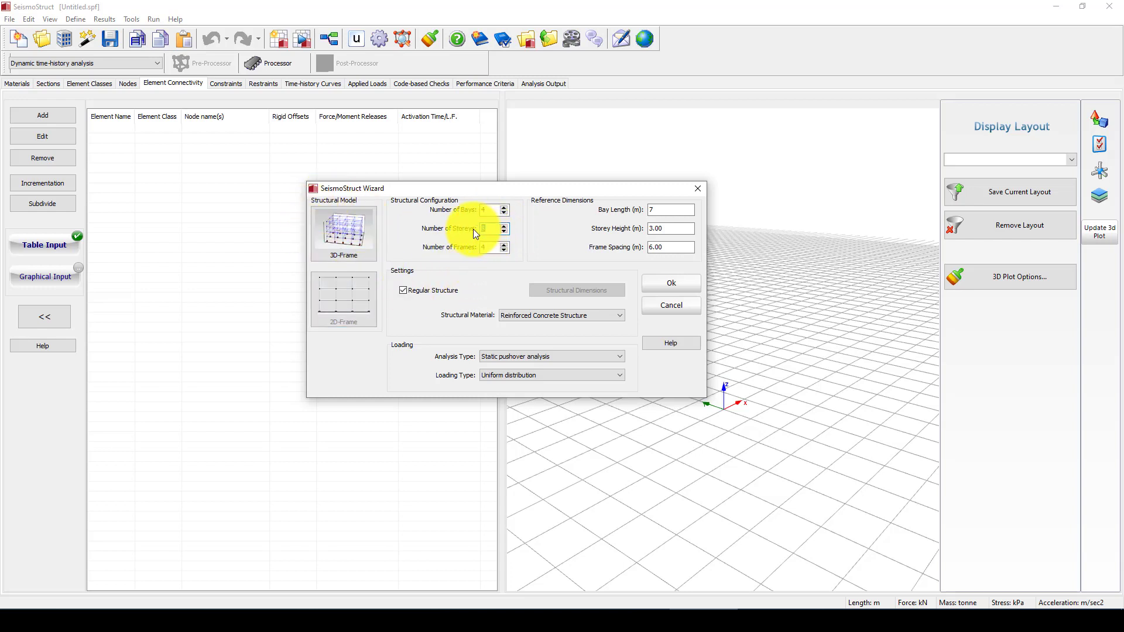
double_click(495, 228)
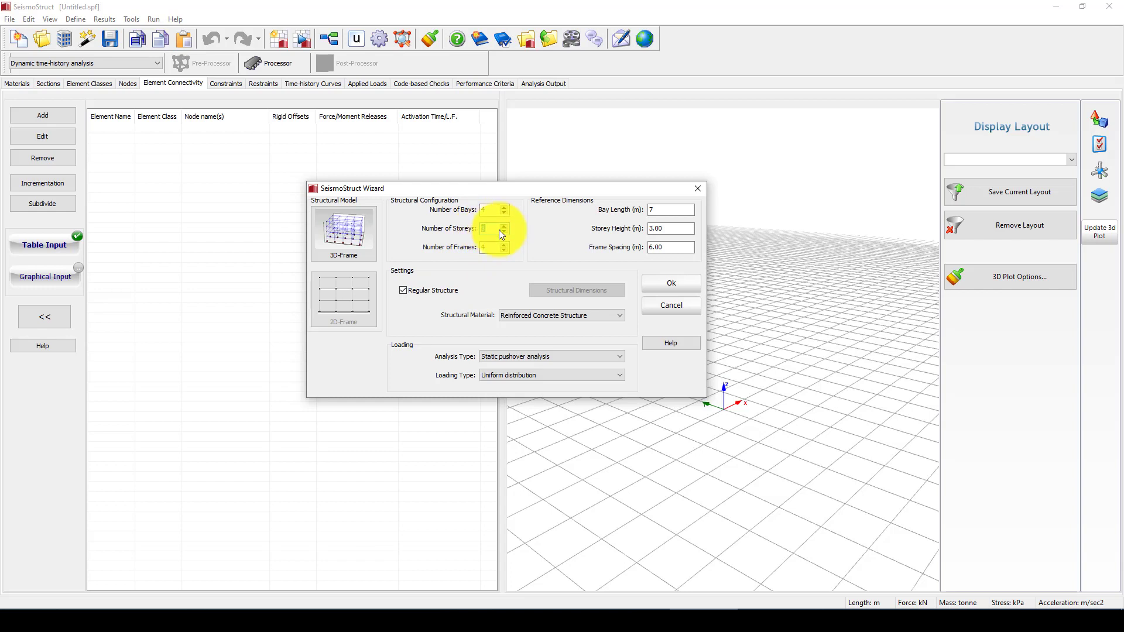
click(504, 230)
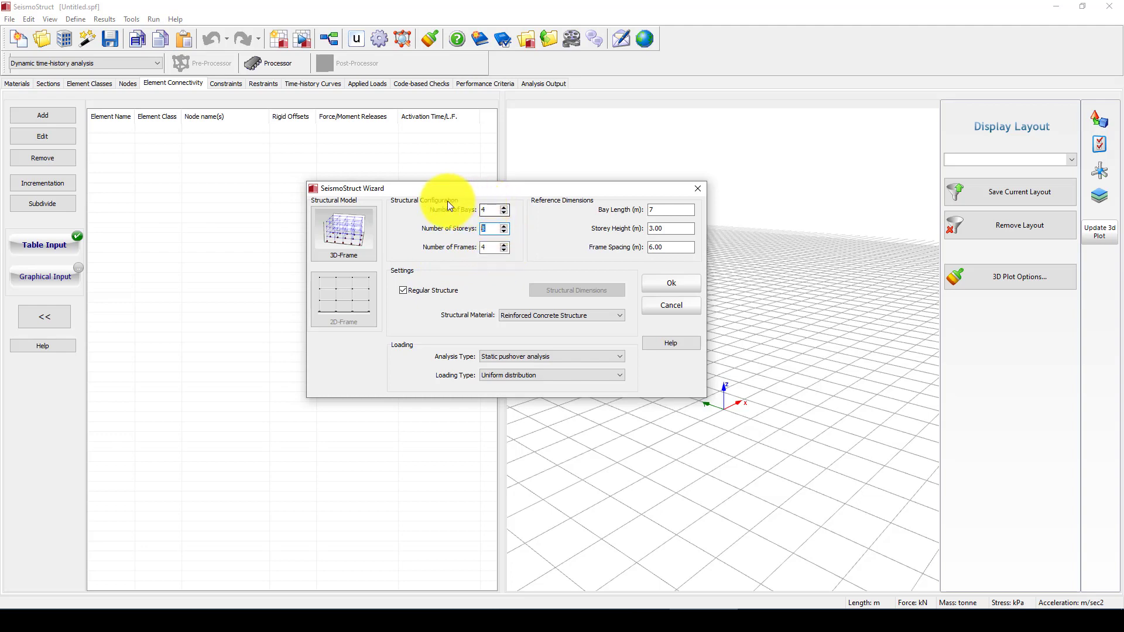
click(655, 210)
double_click(652, 212)
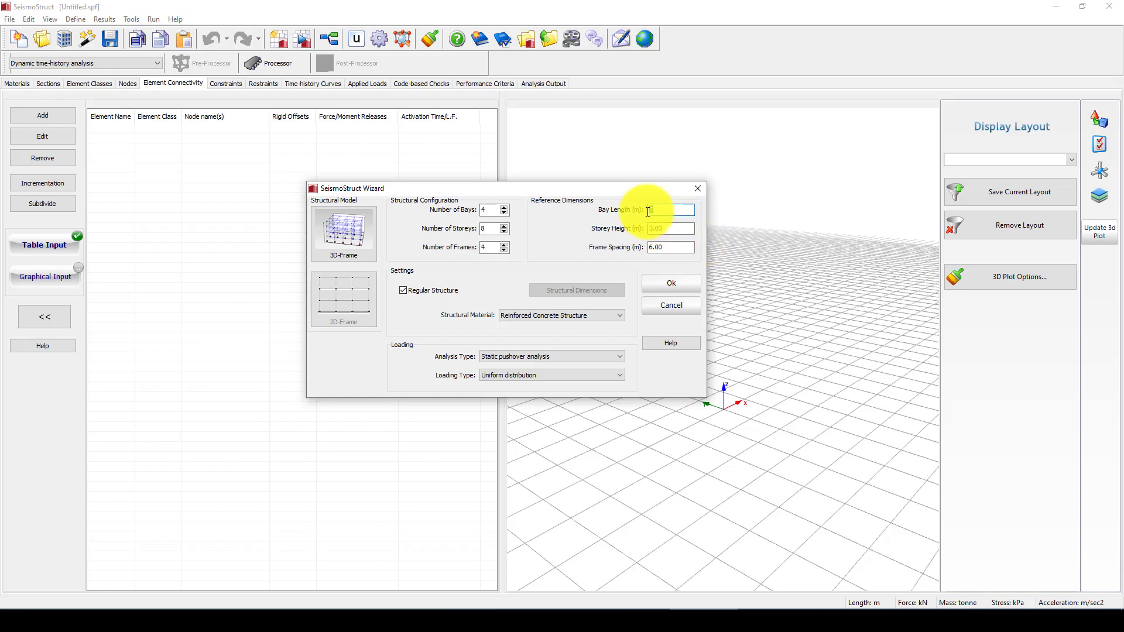
text(6)
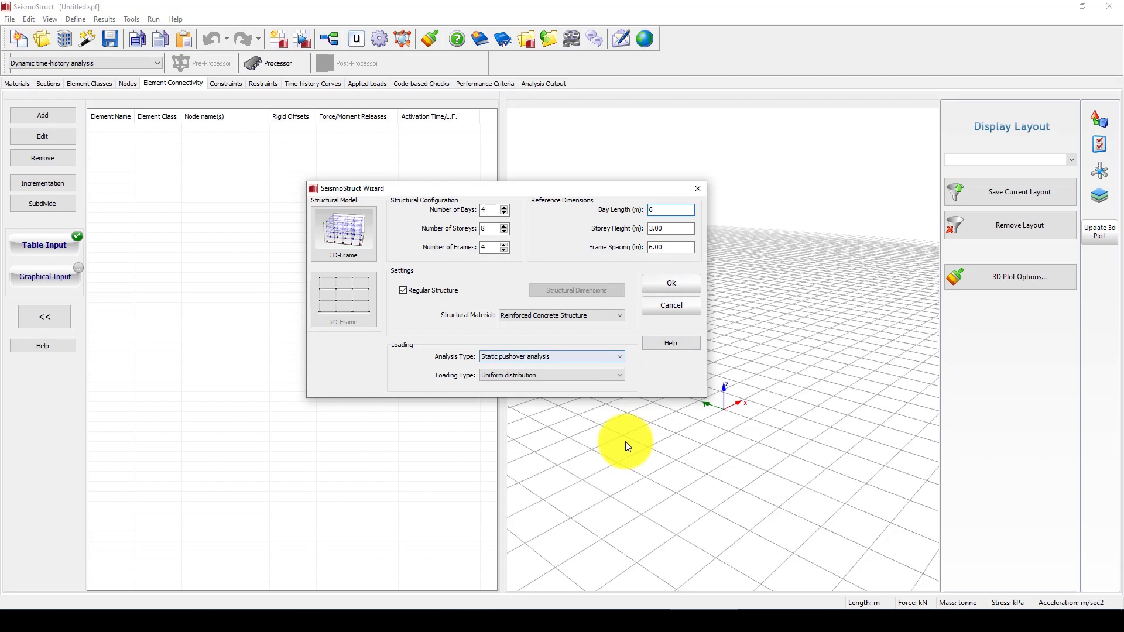
Keep Reinforced Concrete as the material and choose Dynamic time-history analysis.
click(1001, 521)
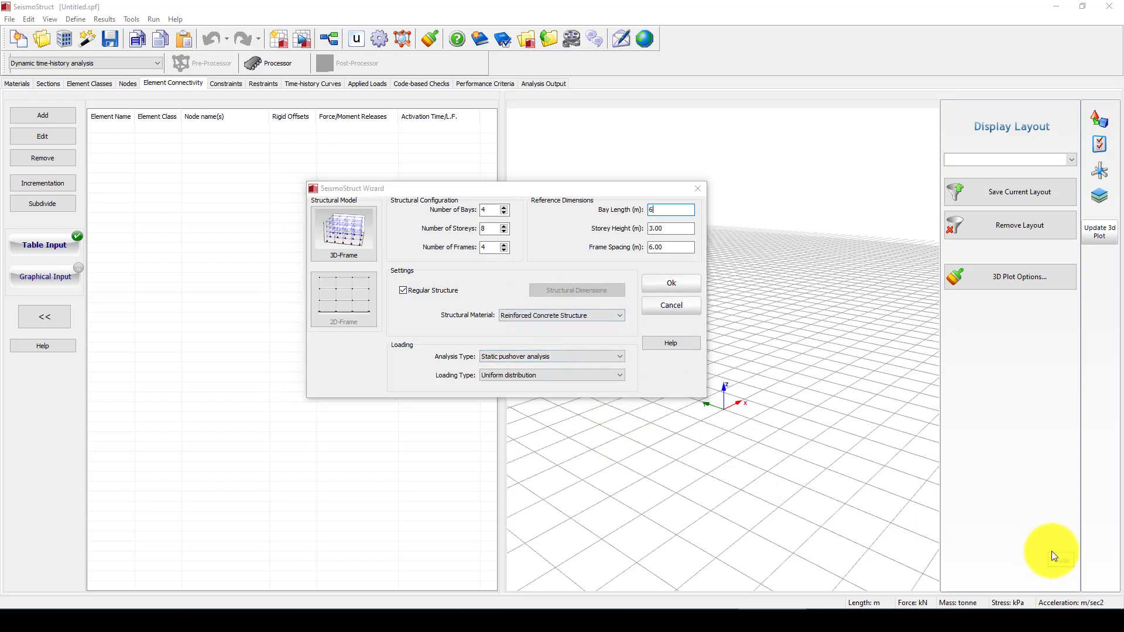
click(515, 316)
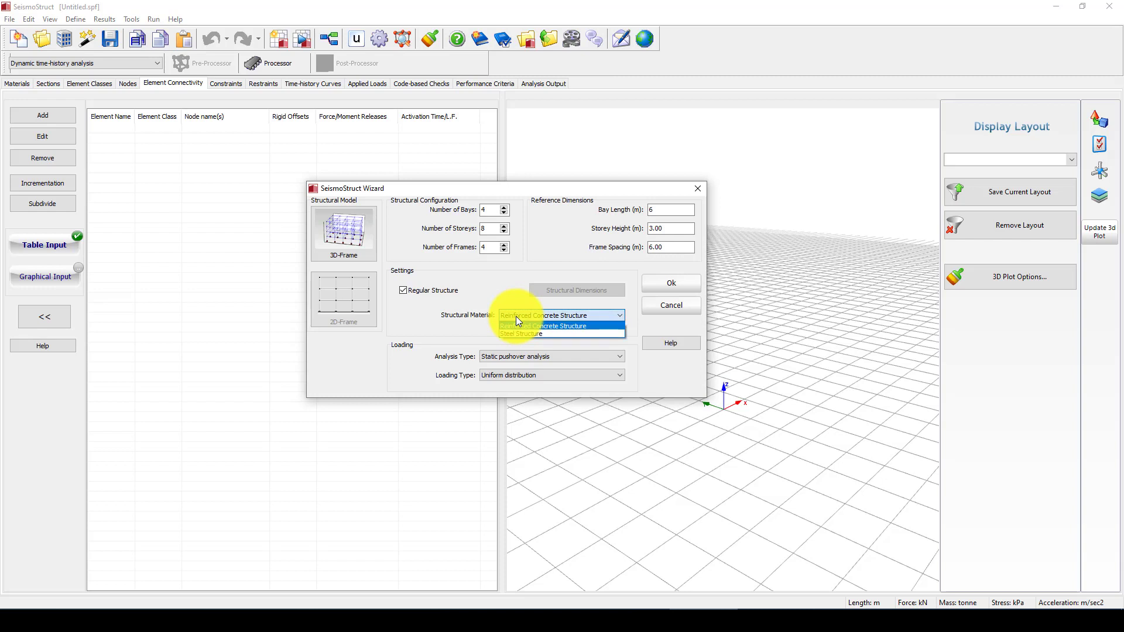
click(515, 316)
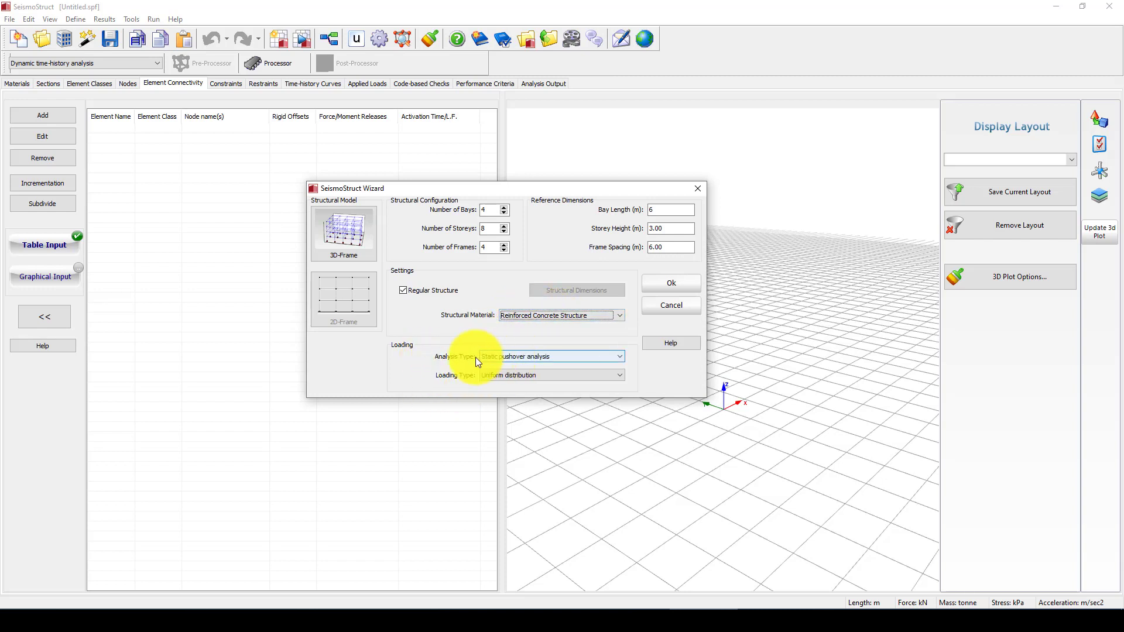
click(551, 358)
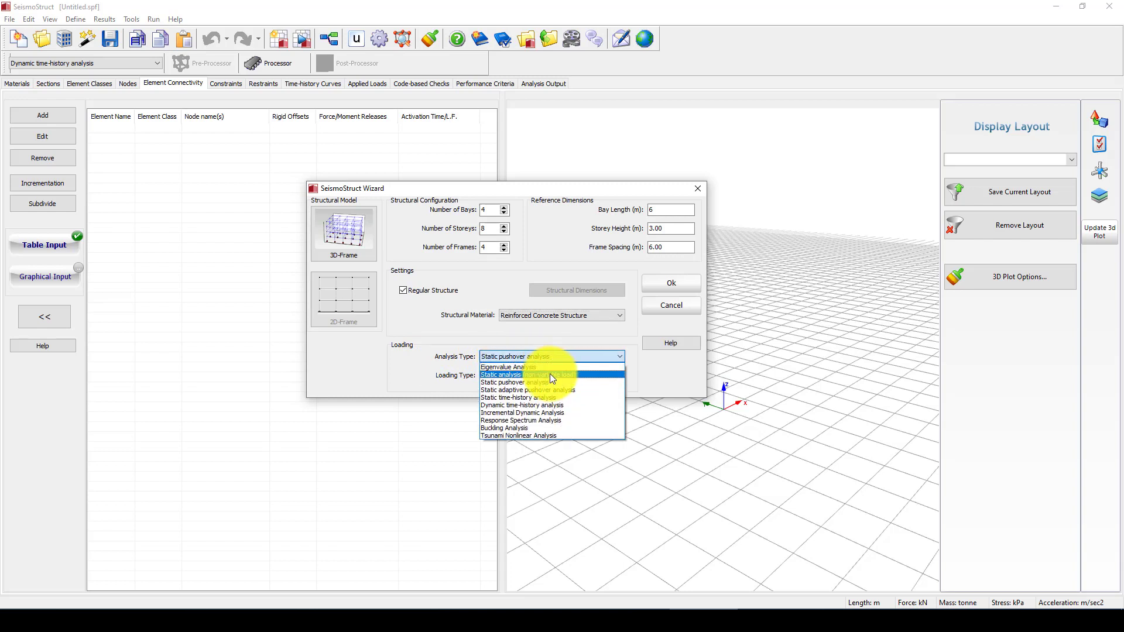
click(570, 405)
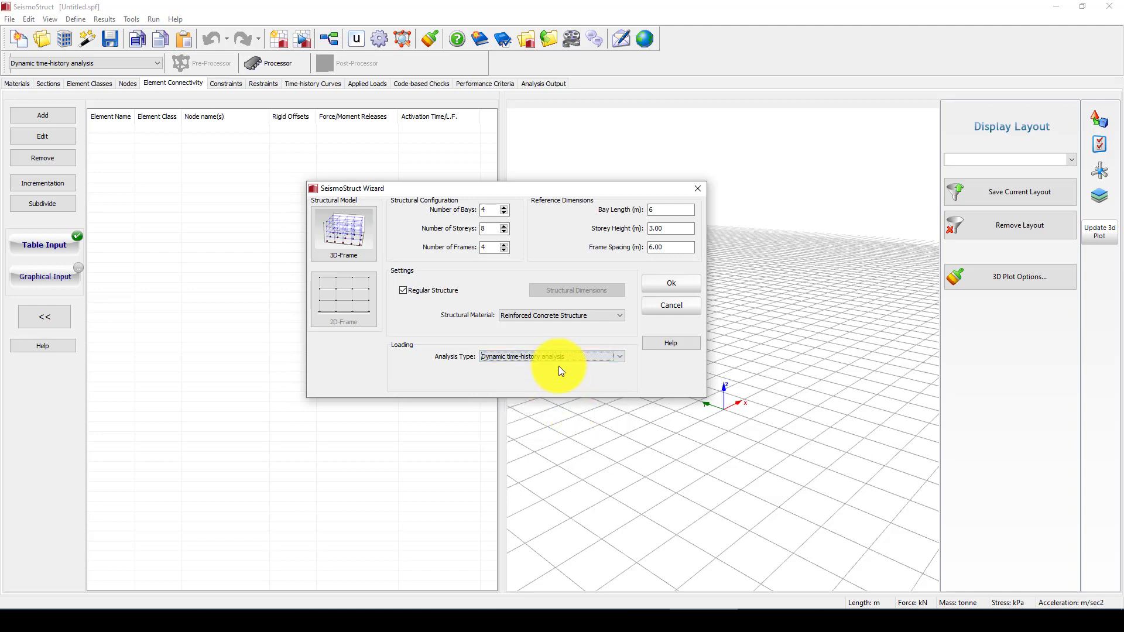
Accept the frame setup and pick Imperial_Valley.dat from the Accelerograms folder.
click(661, 286)
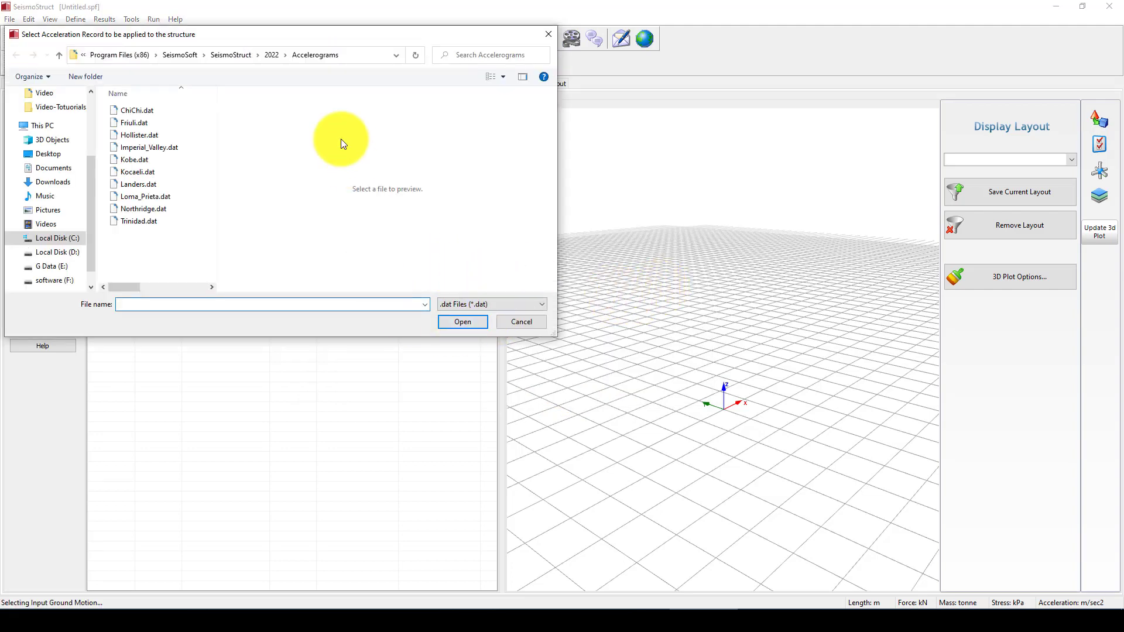
drag(345, 37, 350, 52)
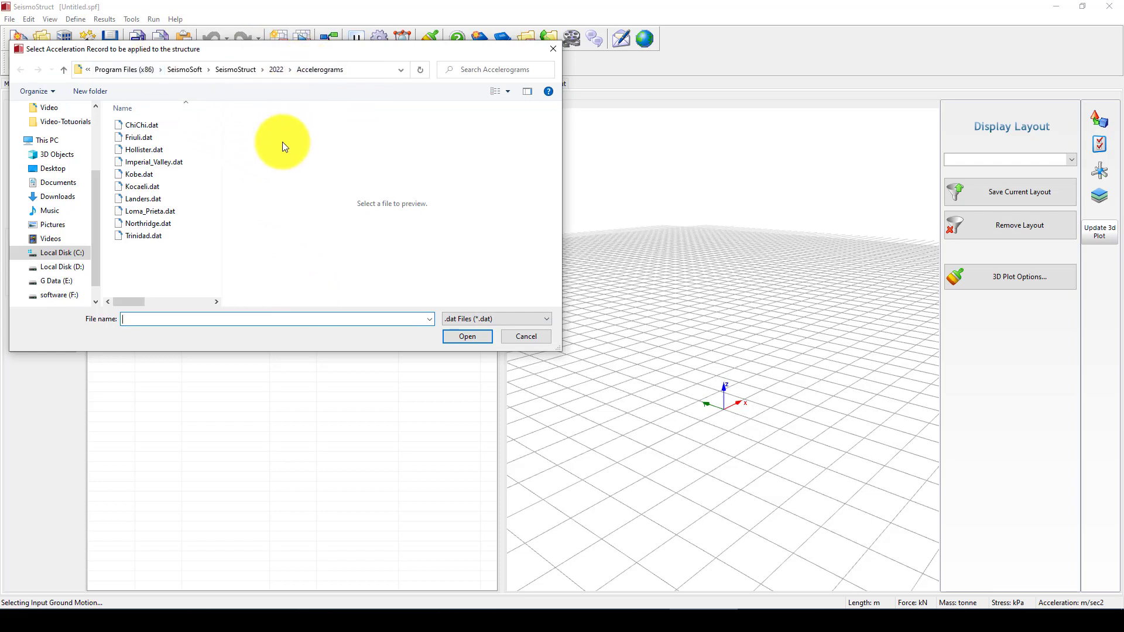
click(164, 157)
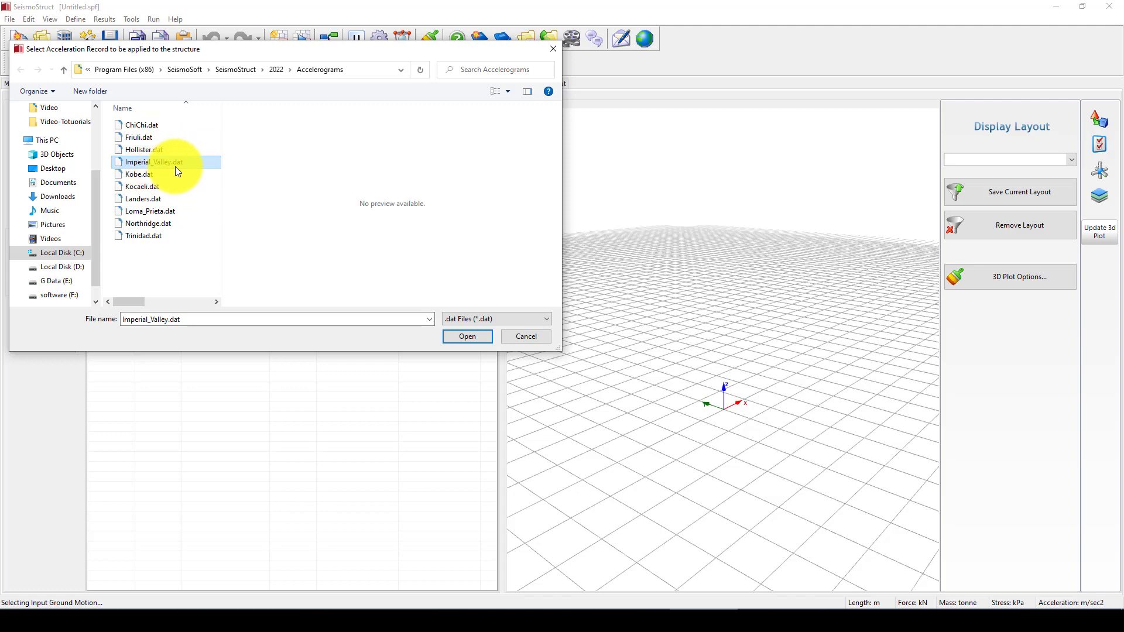
Load Imperial_Valley.dat as time-and-acceleration pairs, lines 6–3954, with a 9.81 multiplier.
click(468, 337)
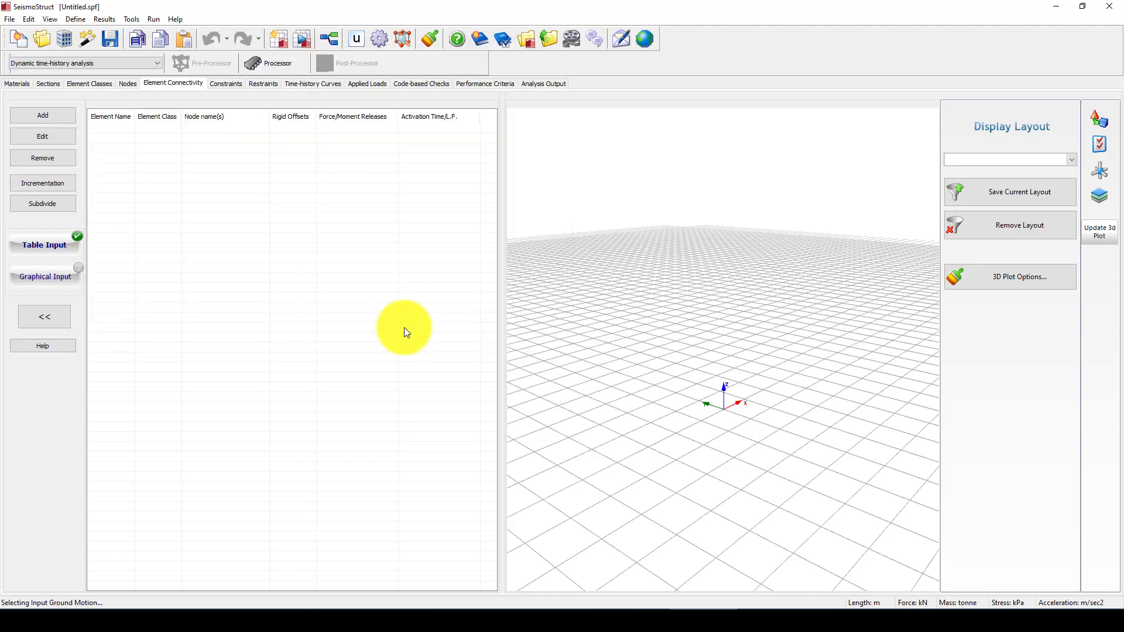
drag(589, 124, 510, 115)
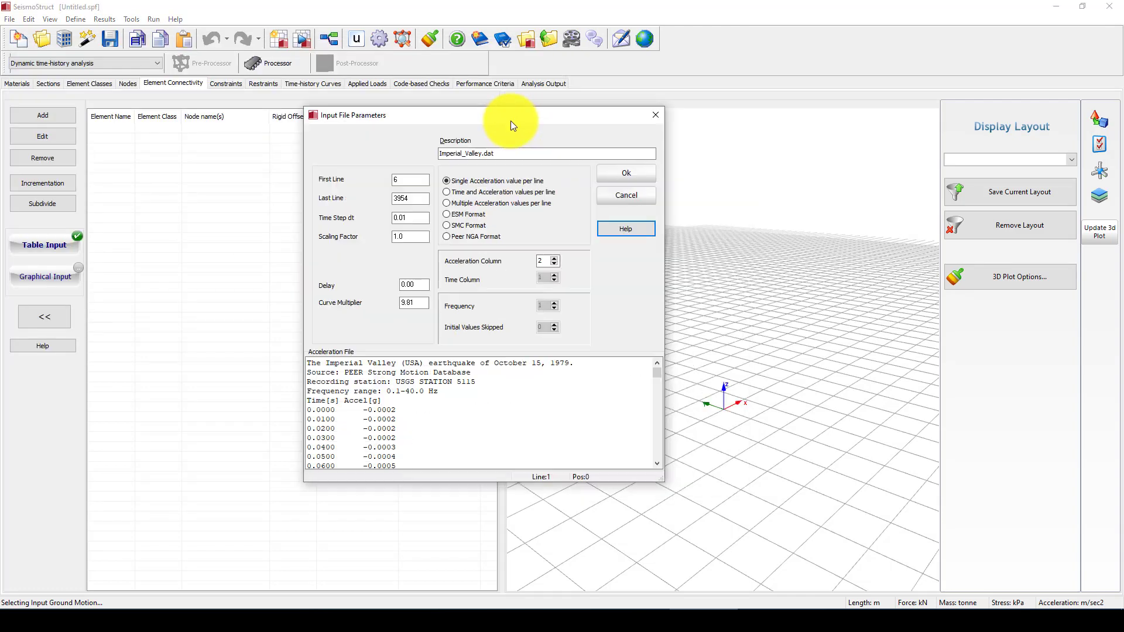
click(326, 419)
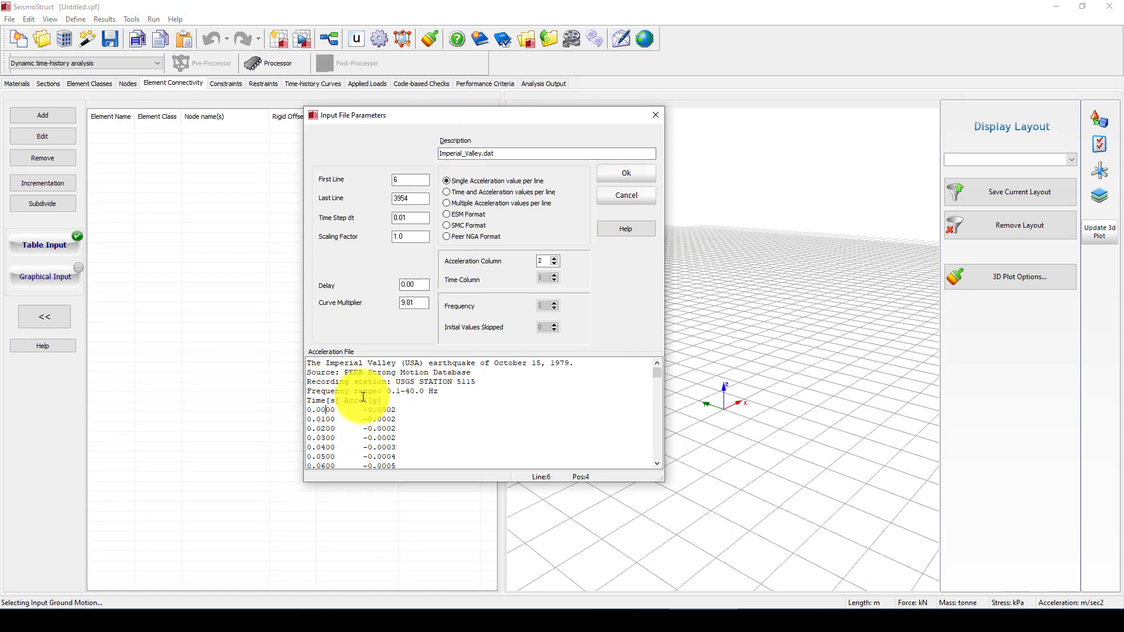
mouse_move(389, 402)
mouse_down()
mouse_move(354, 402)
mouse_move(389, 429)
mouse_move(421, 419)
mouse_move(376, 417)
mouse_up()
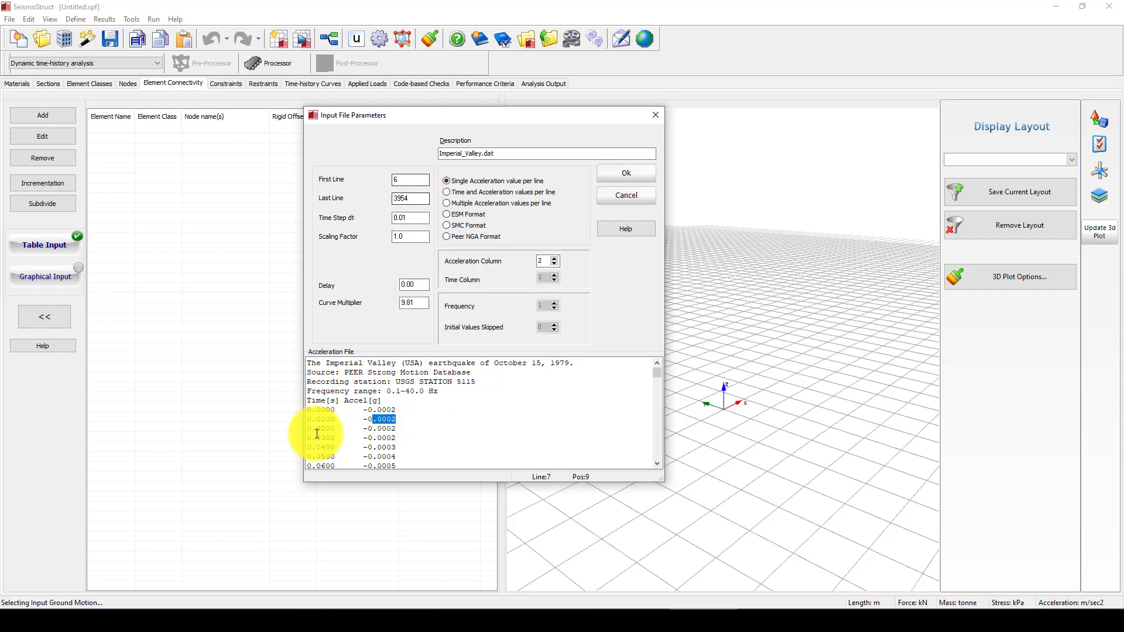
click(311, 409)
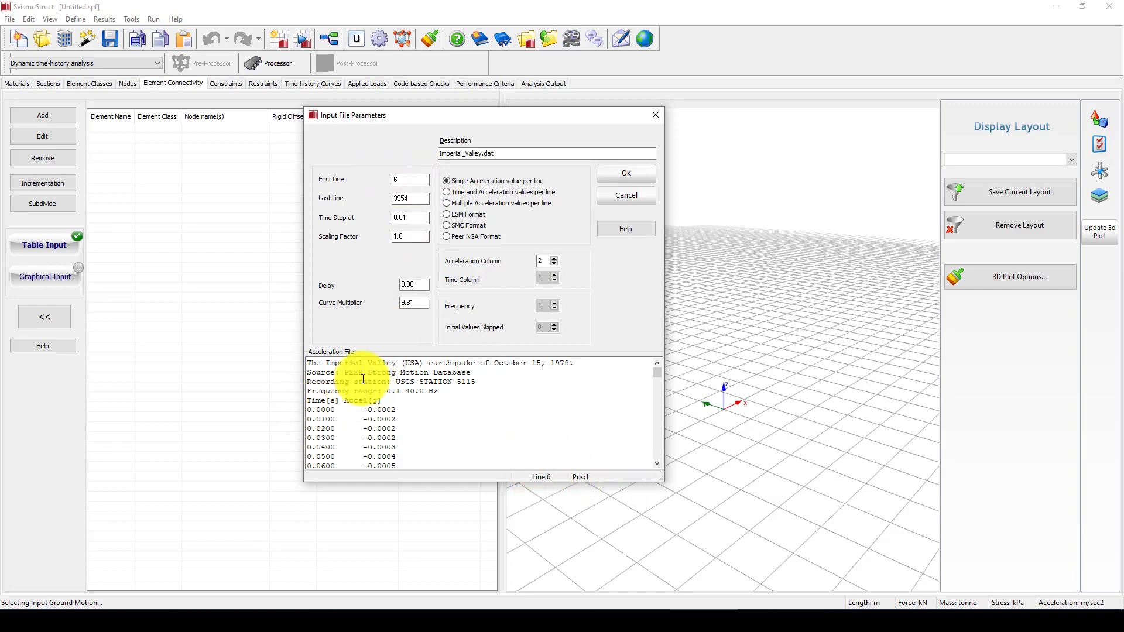
double_click(407, 201)
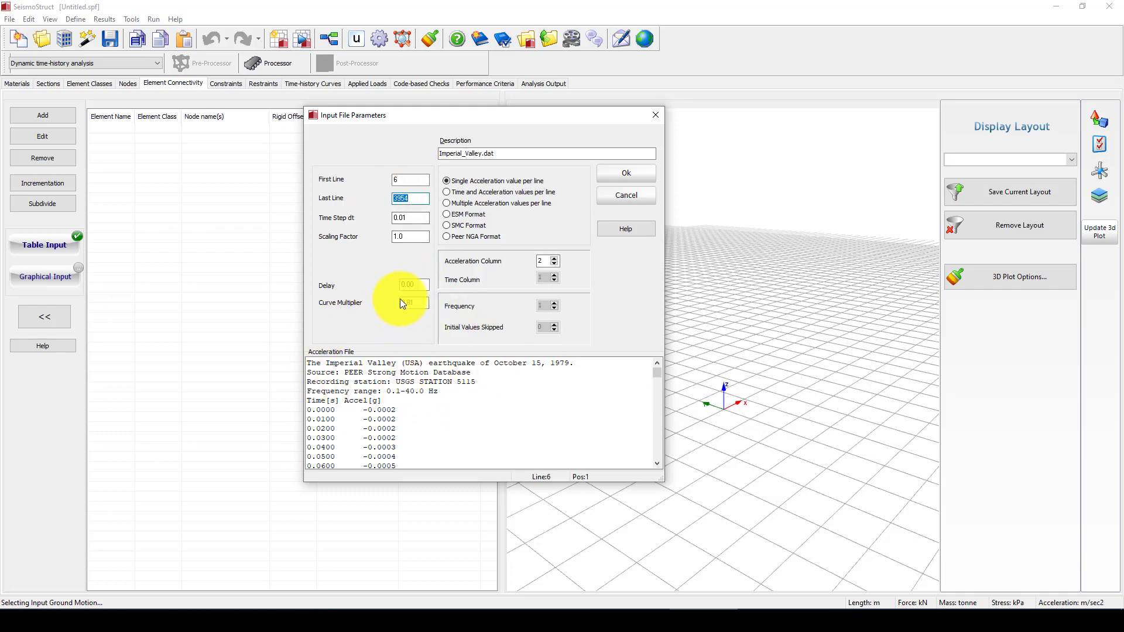
double_click(423, 302)
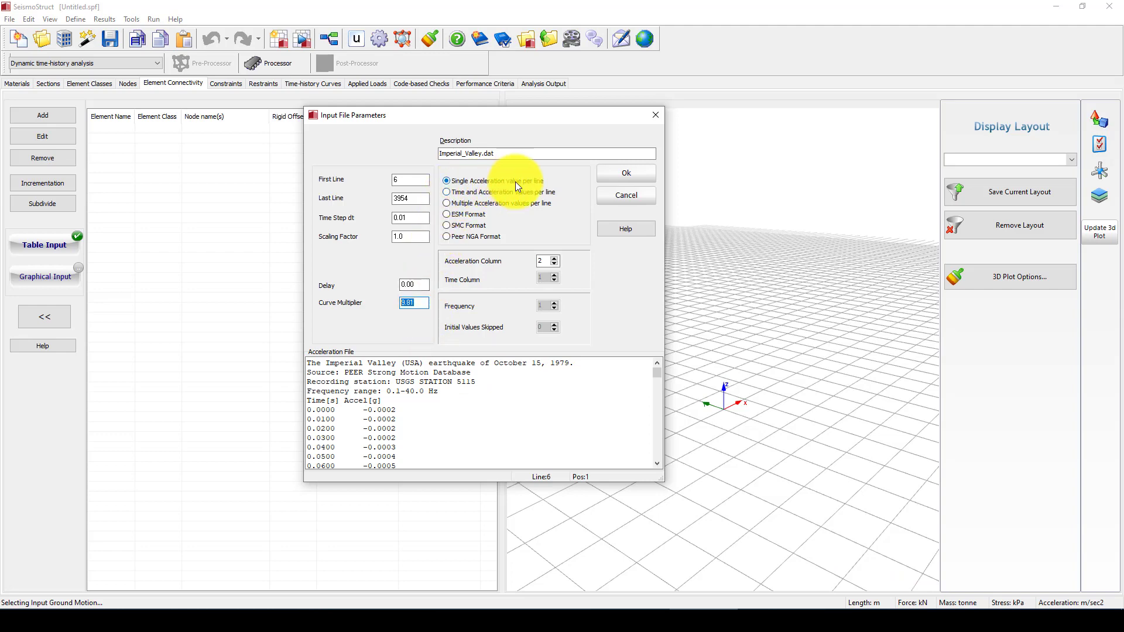
click(454, 193)
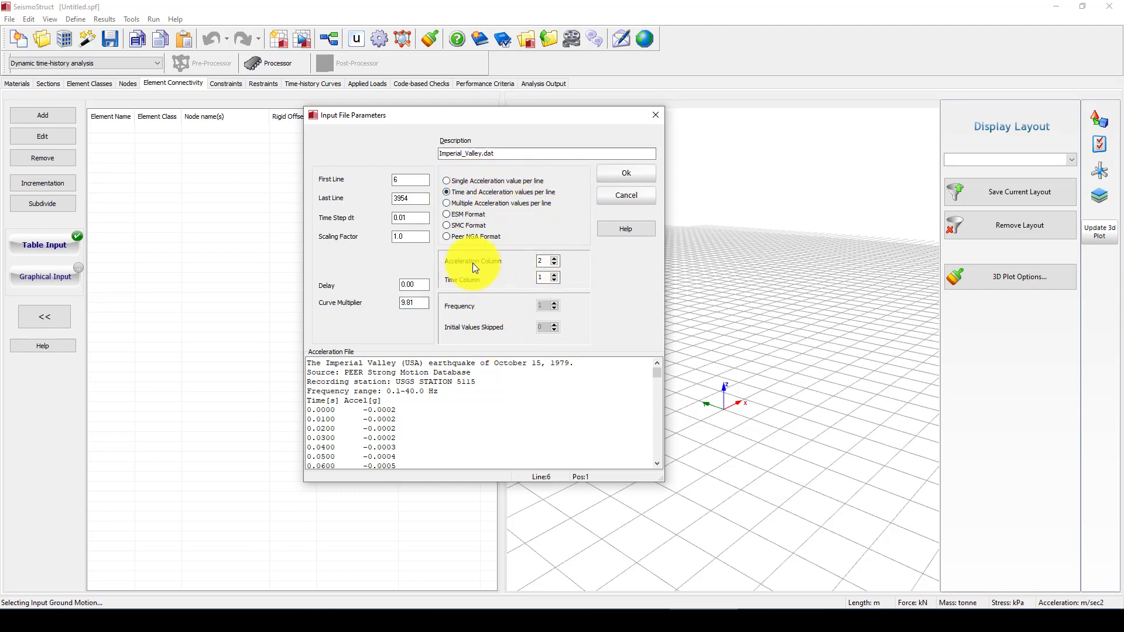
drag(378, 419, 386, 419)
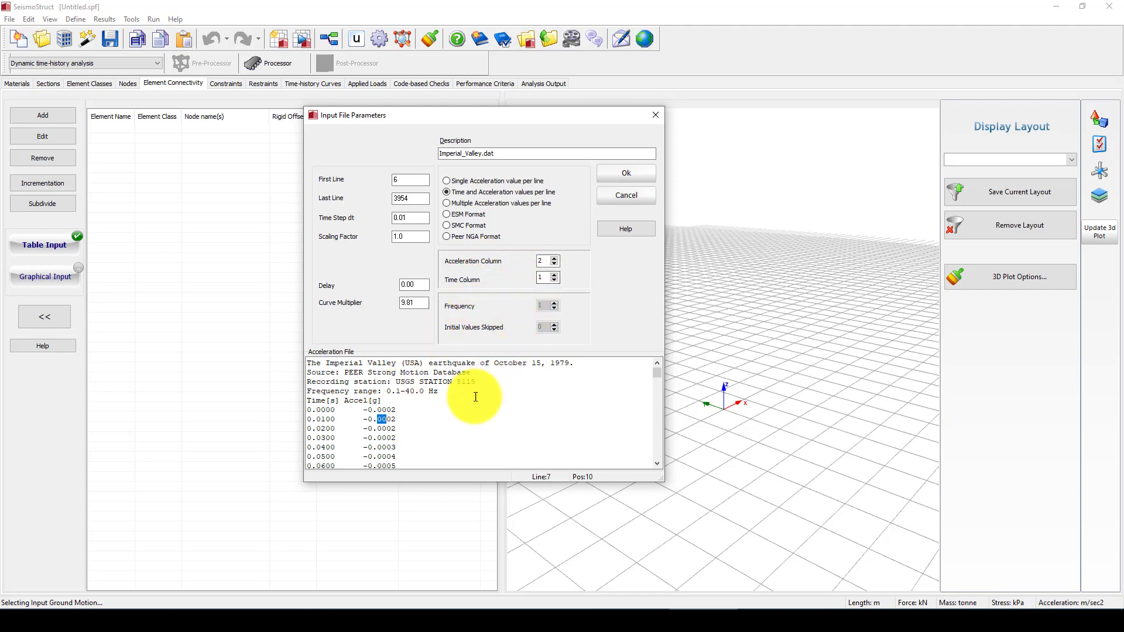
click(633, 173)
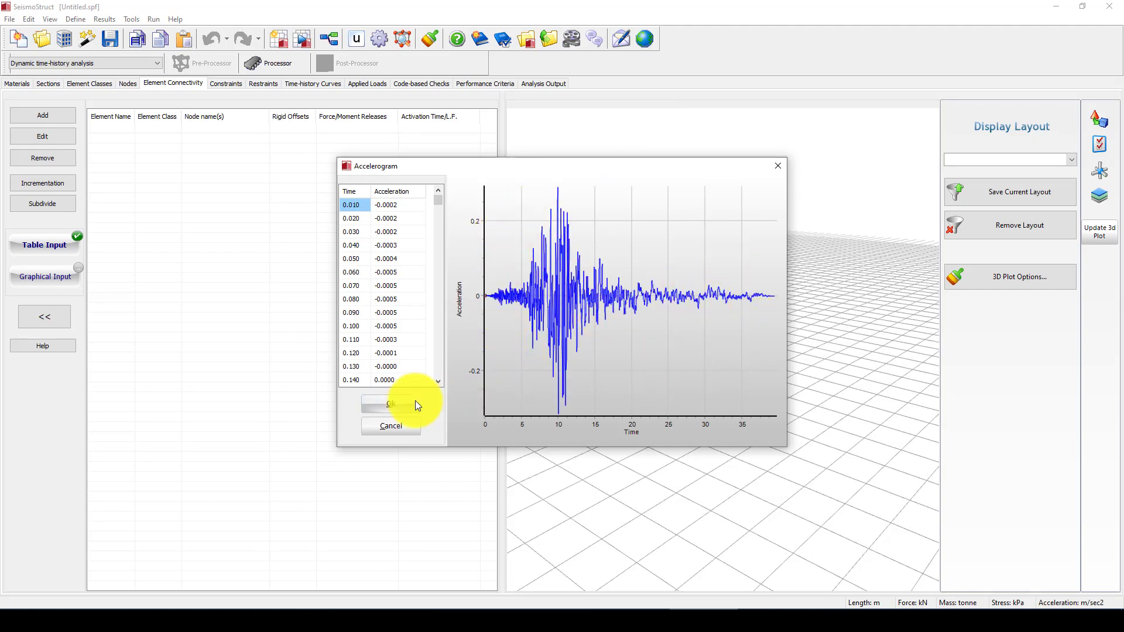
Accept the Imperial Valley accelerogram and zoom in on the 3D frame model.
click(400, 406)
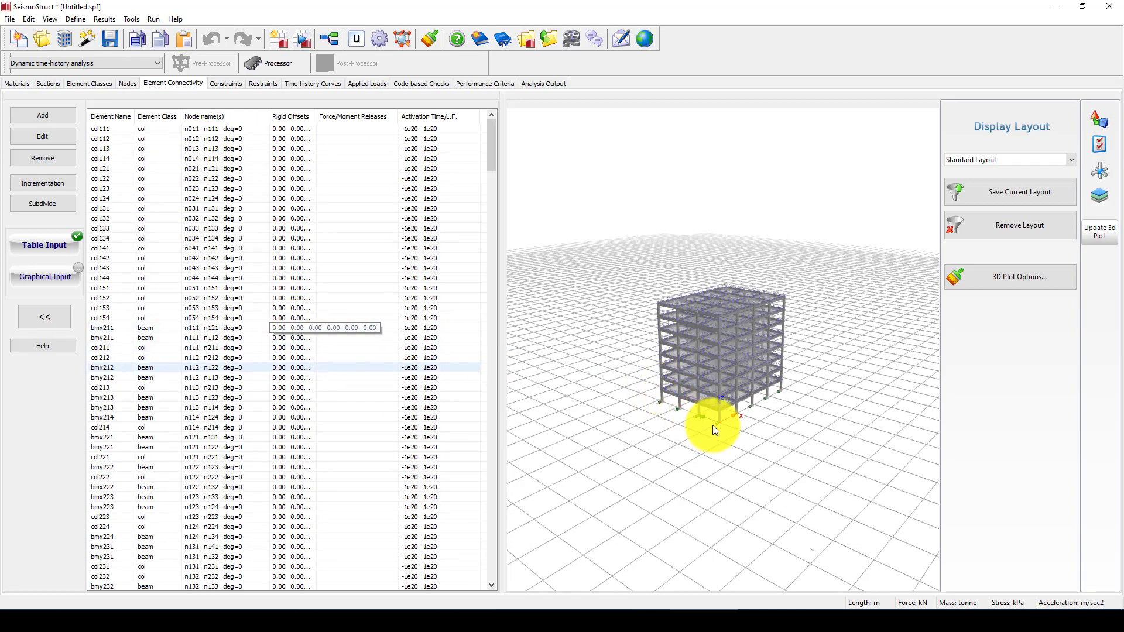
scroll(723, 417, up, 5)
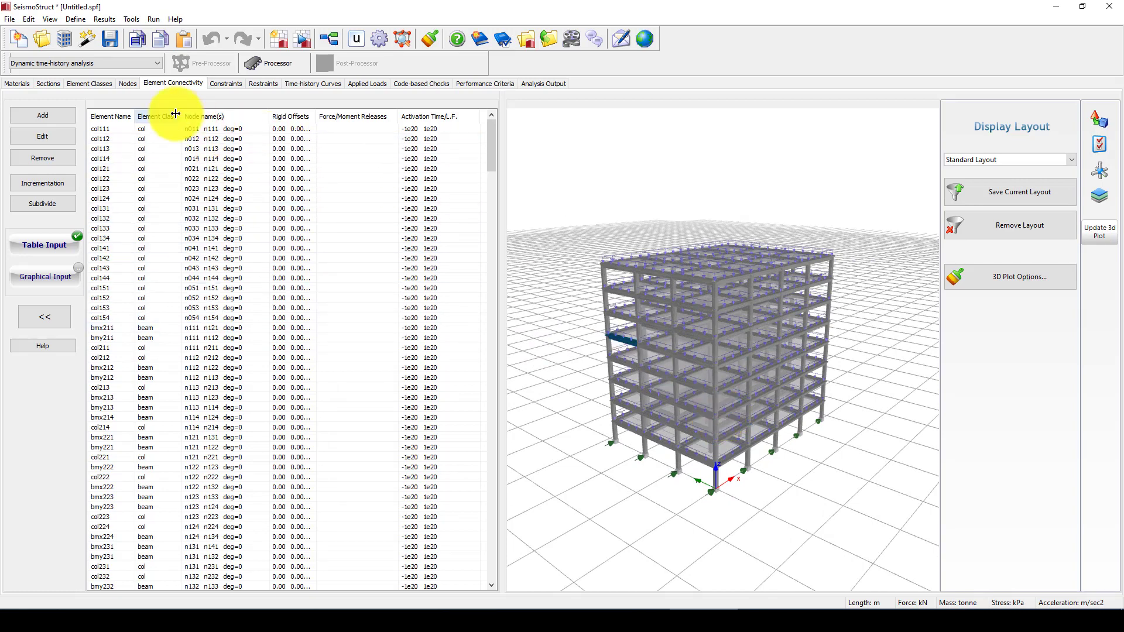
Review the long_rein steel material properties in the Materials list.
click(18, 84)
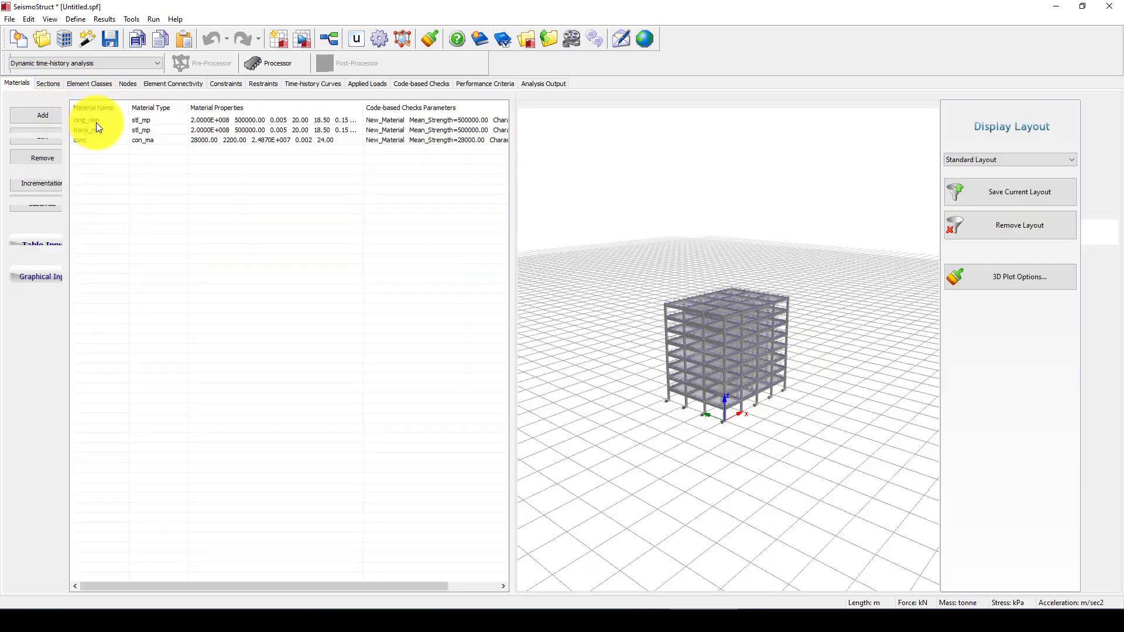
click(141, 131)
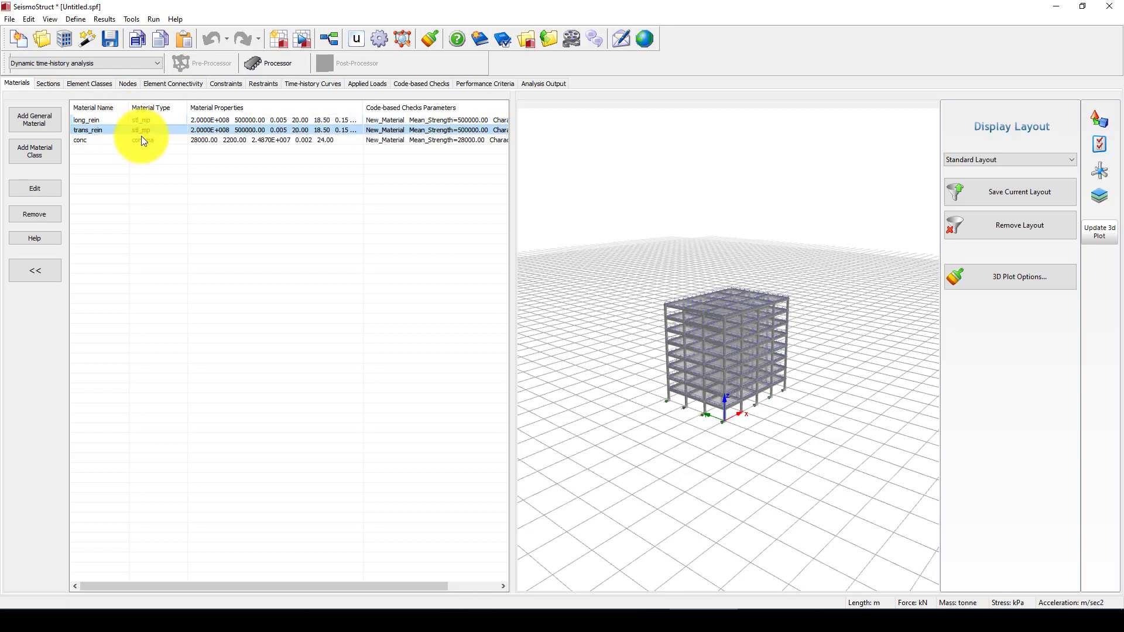
click(142, 139)
click(138, 120)
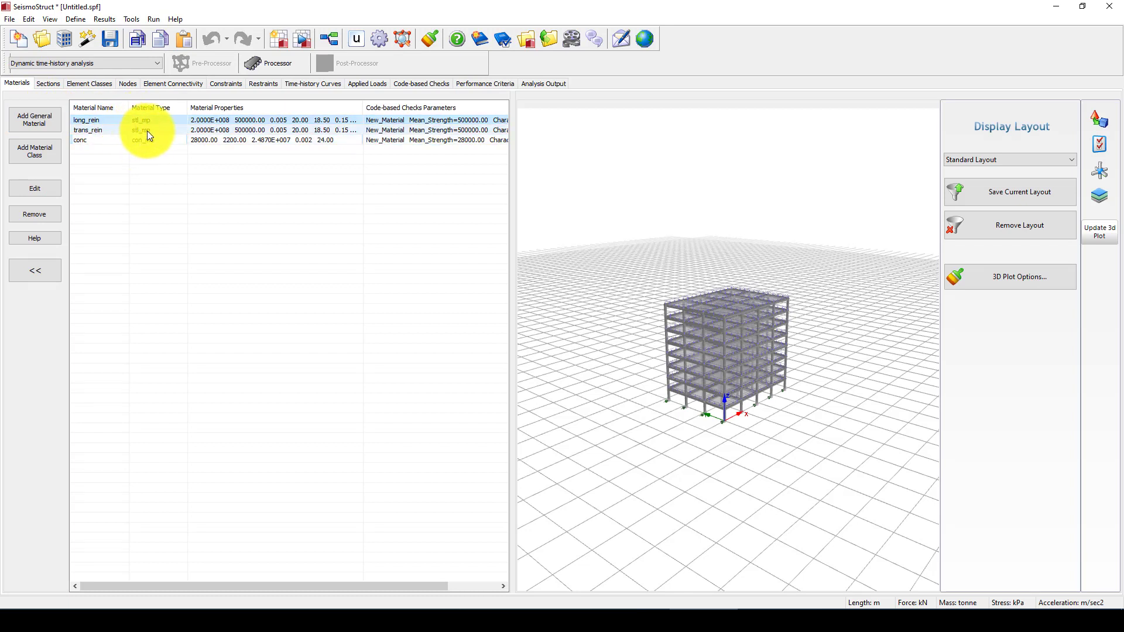
click(34, 187)
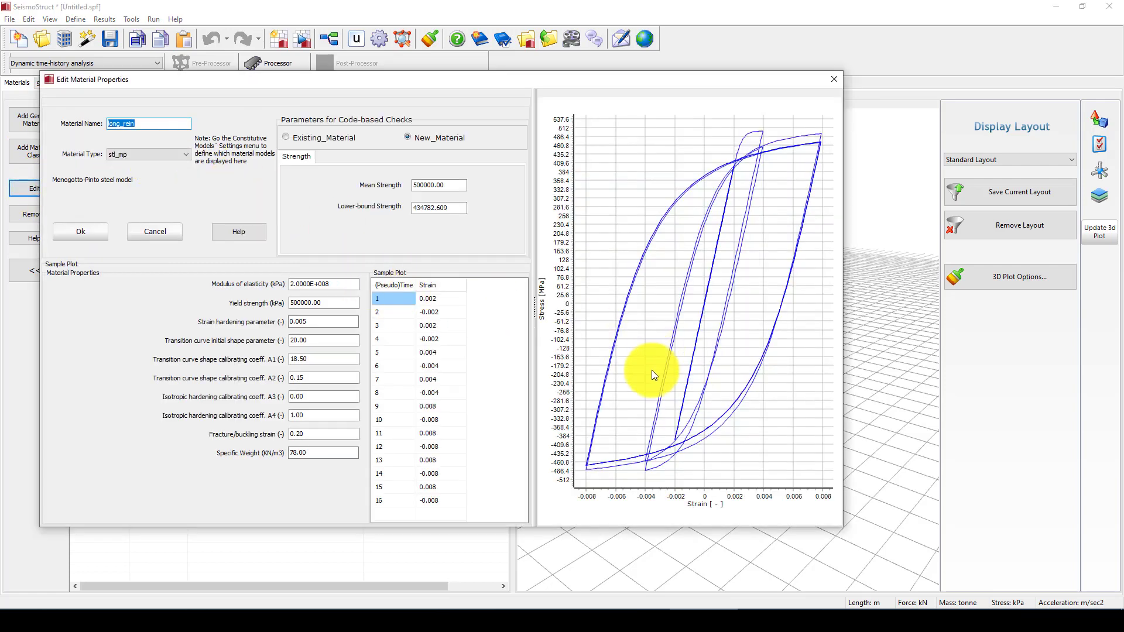
click(833, 80)
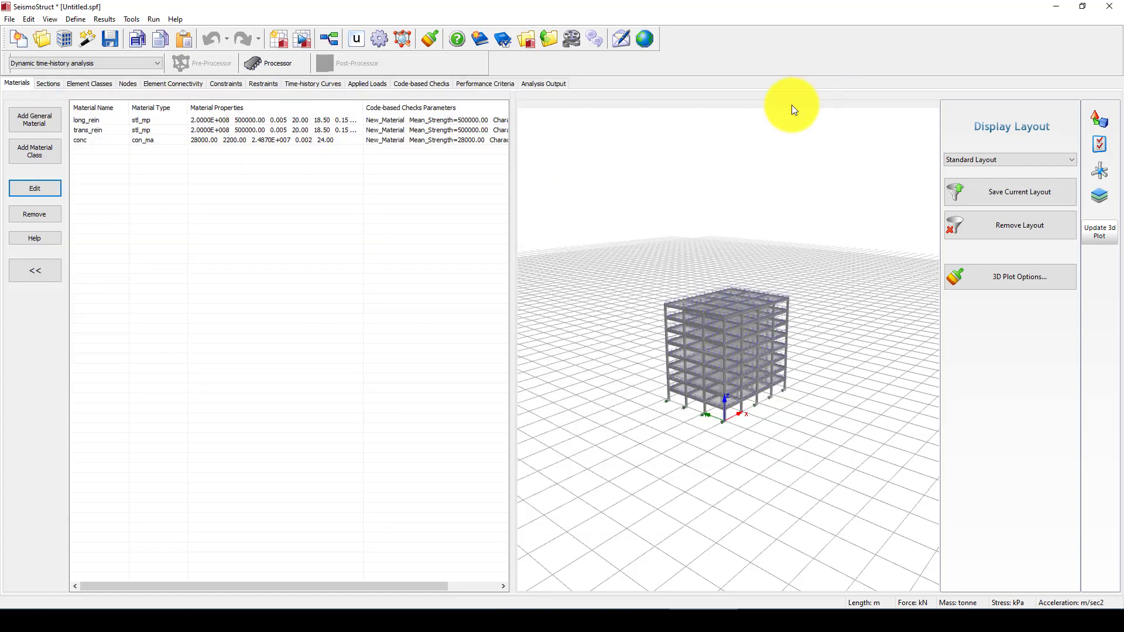
Review the conc concrete material properties.
click(144, 142)
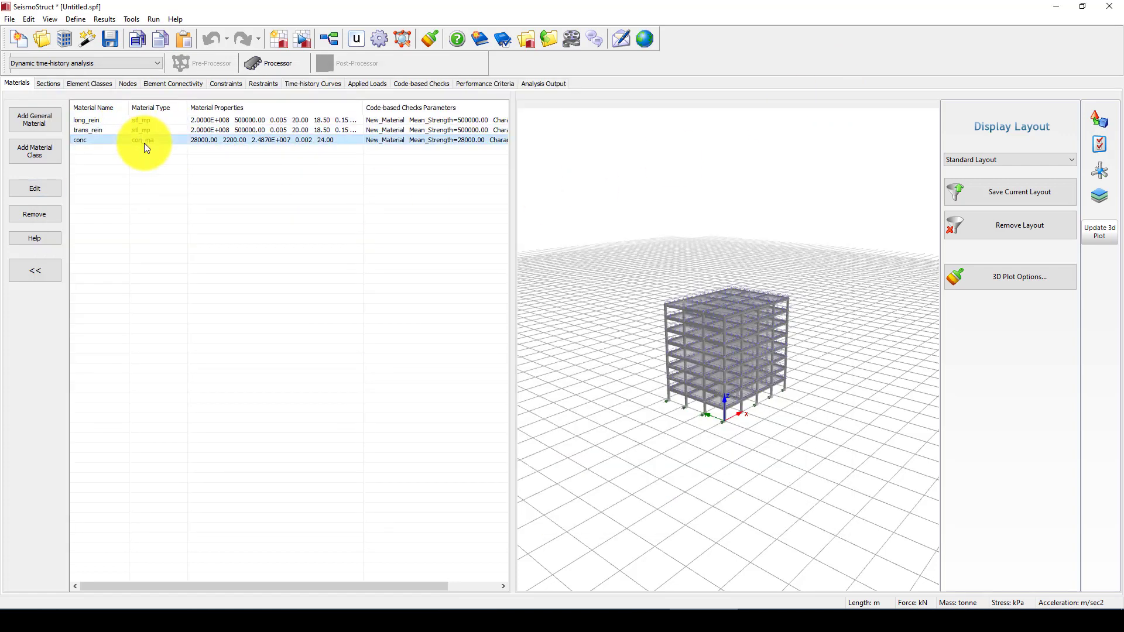
click(54, 191)
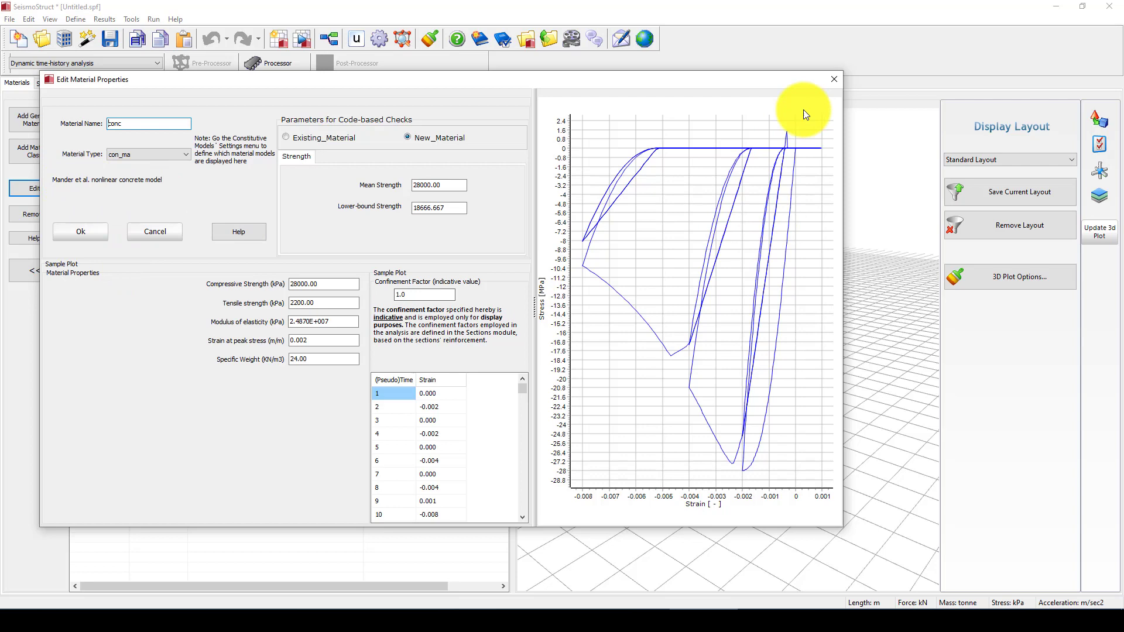
click(828, 80)
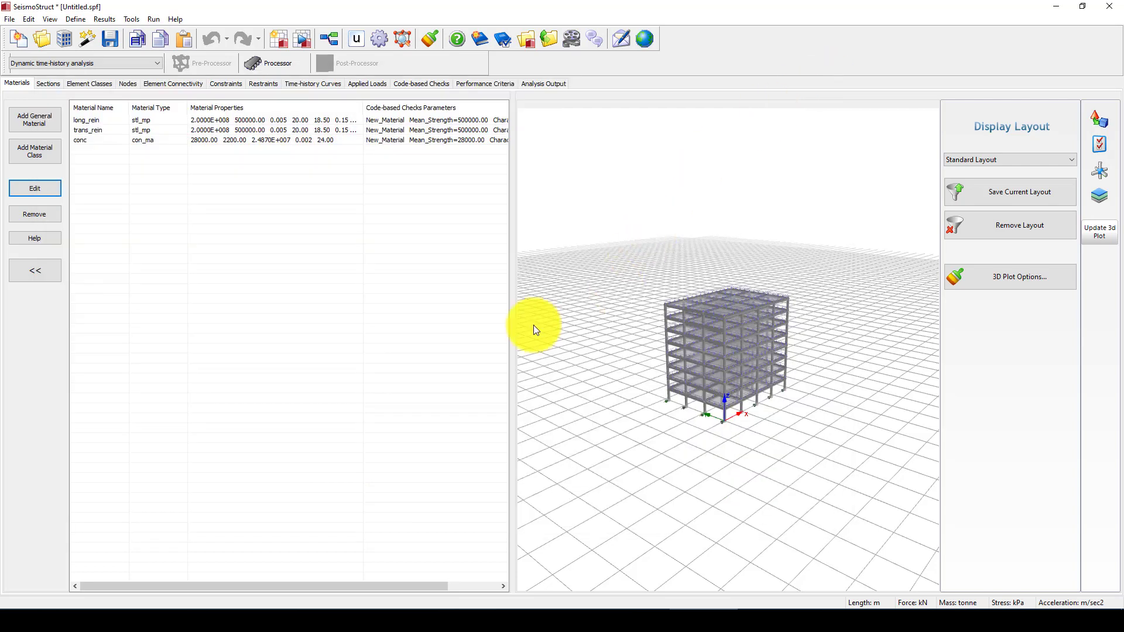
Inspect the scol column section's materials, dimensions and reinforcement in the Sections list.
click(51, 84)
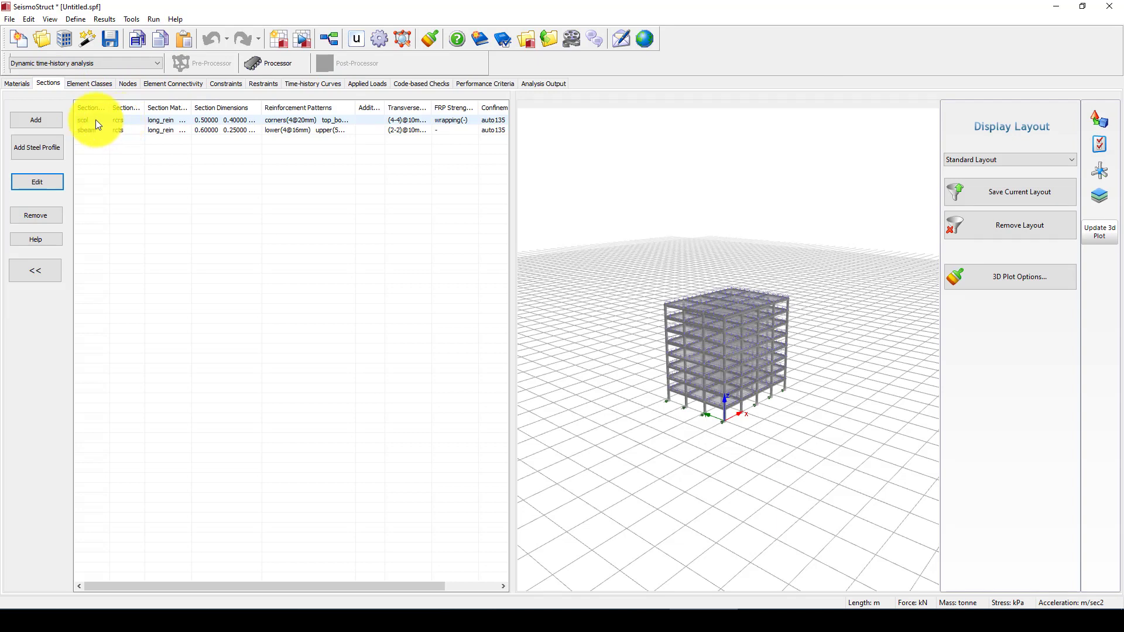
click(92, 120)
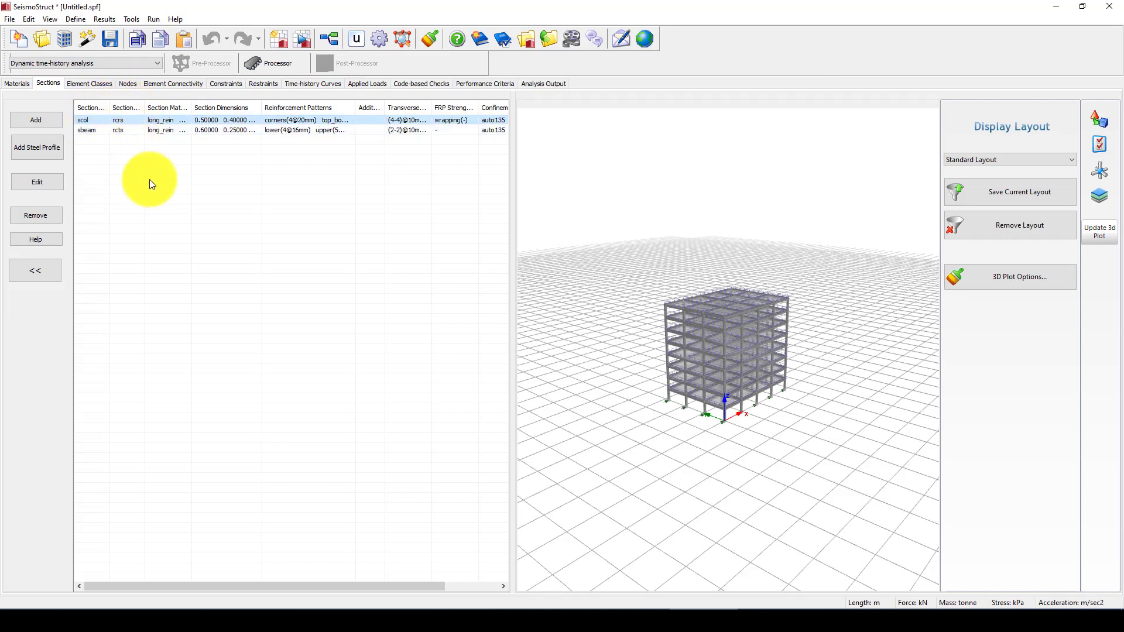
click(728, 407)
scroll(726, 409, up, 3)
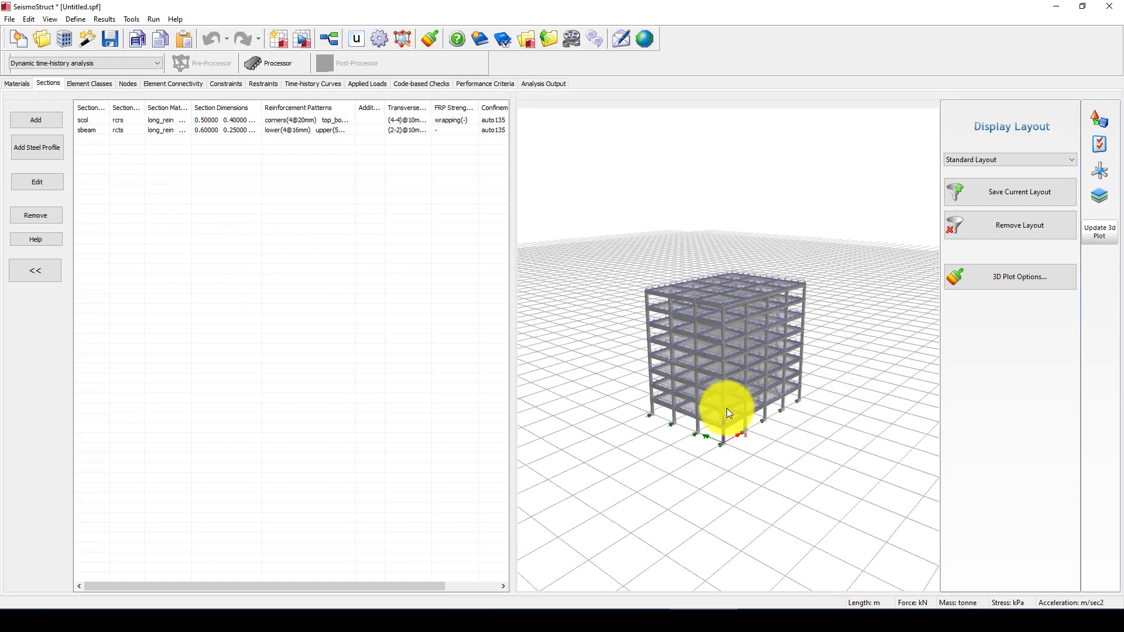
click(86, 121)
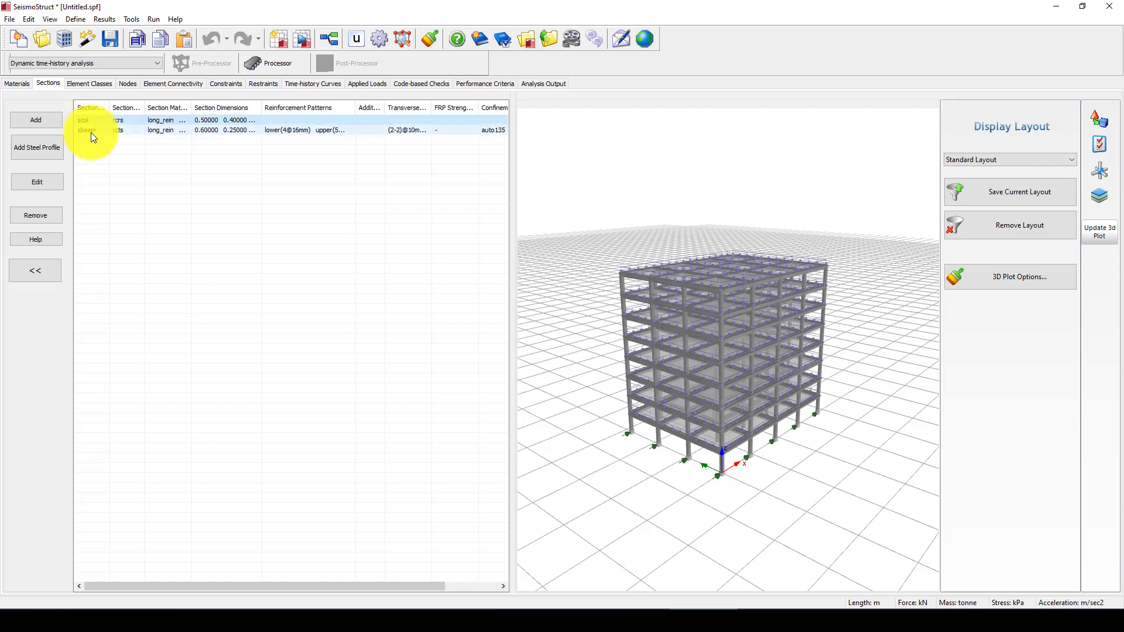
click(35, 183)
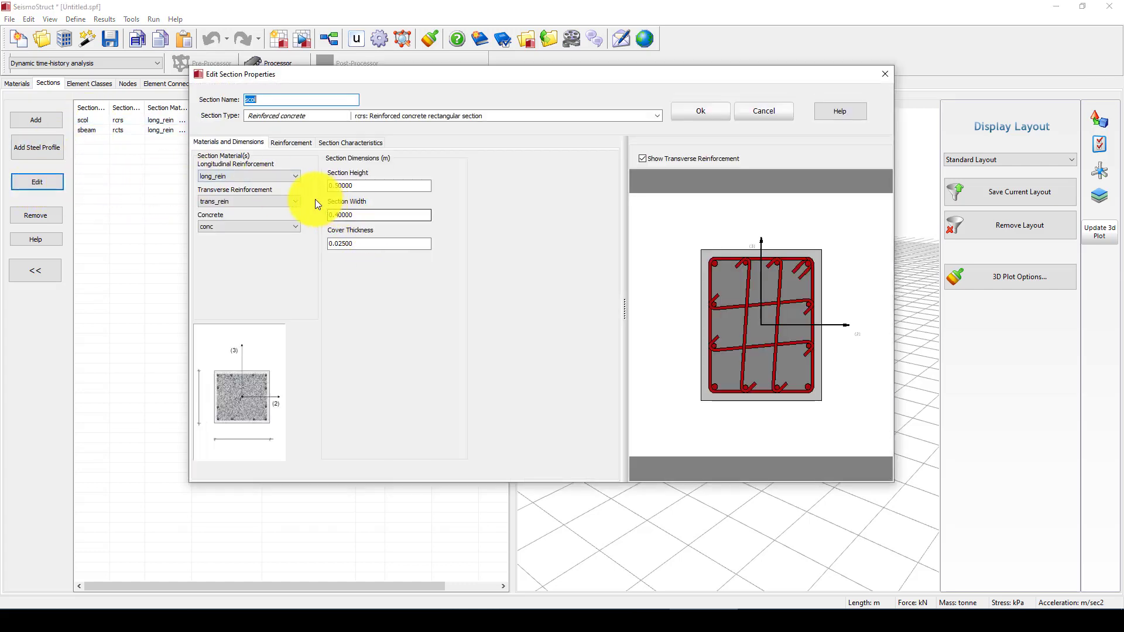
click(884, 77)
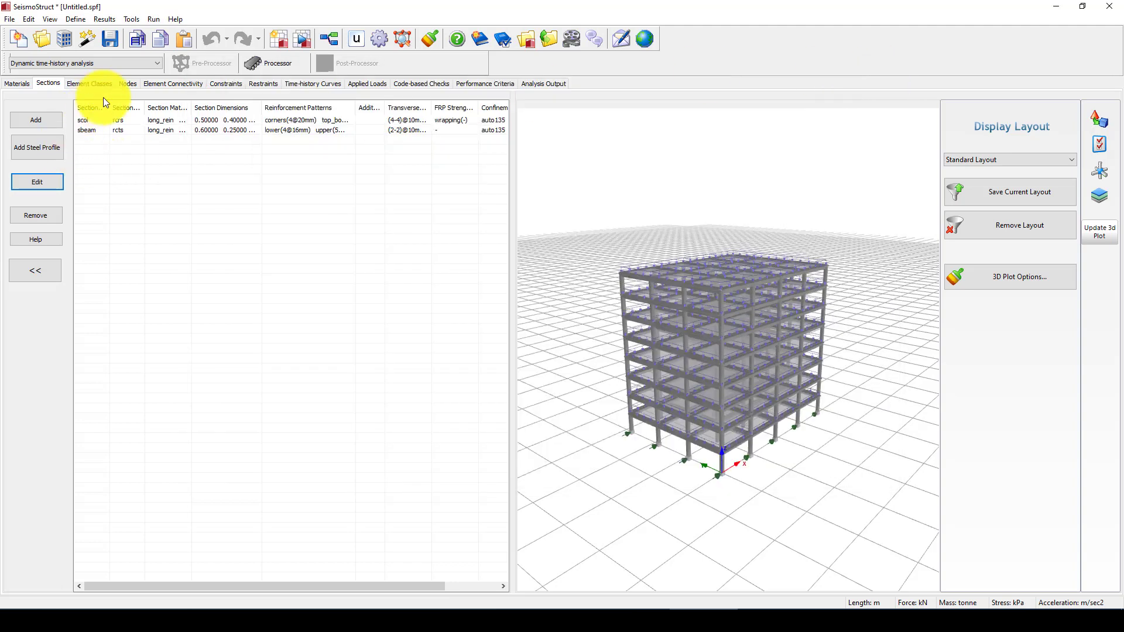
Set the col infrmFBPH class plastic-hinge length to 15% and clear its additional mass.
click(90, 82)
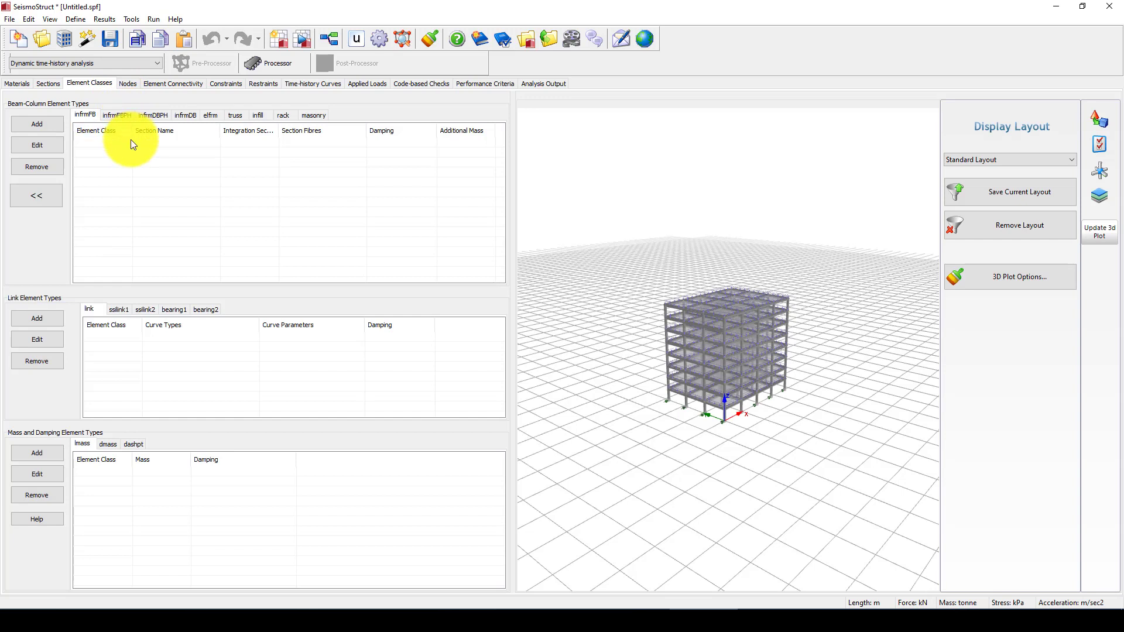
click(117, 115)
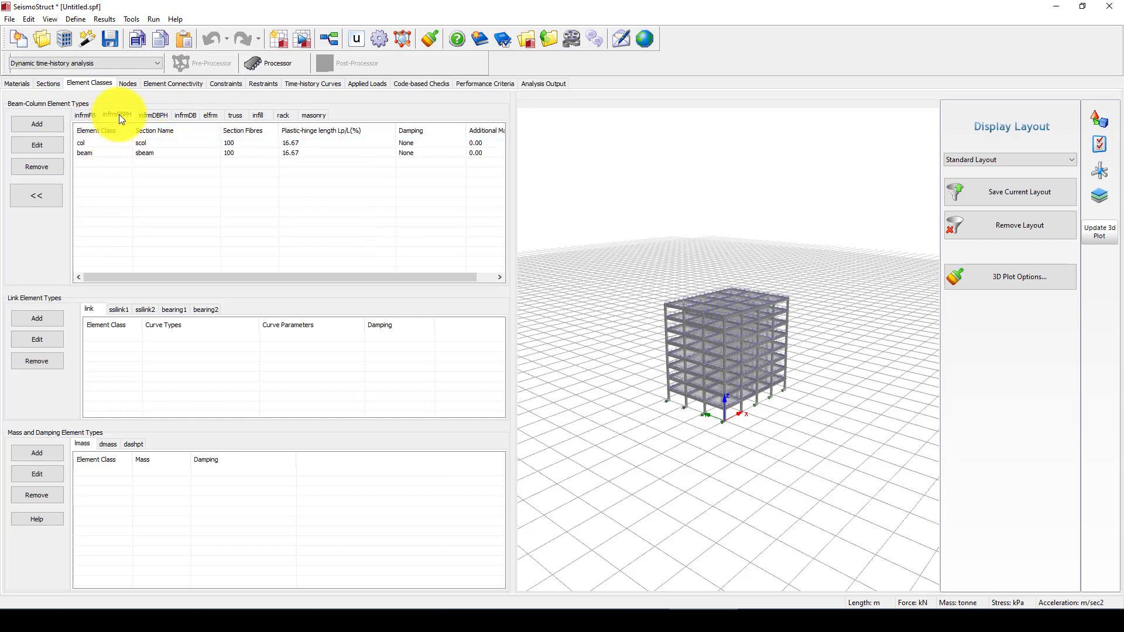
click(94, 141)
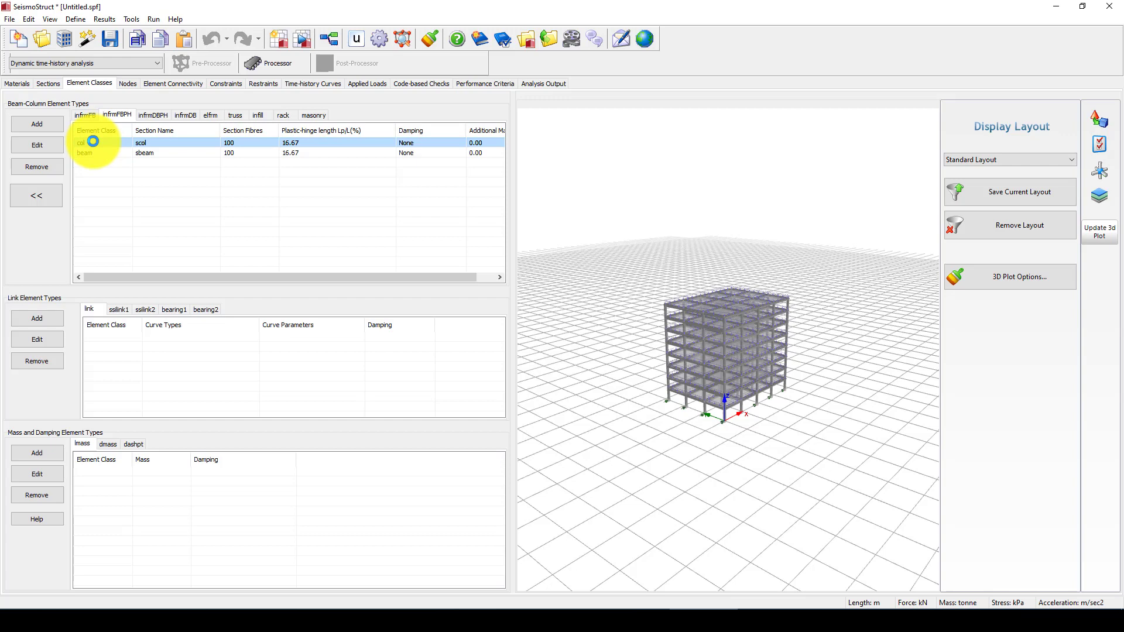
shift+click(117, 152)
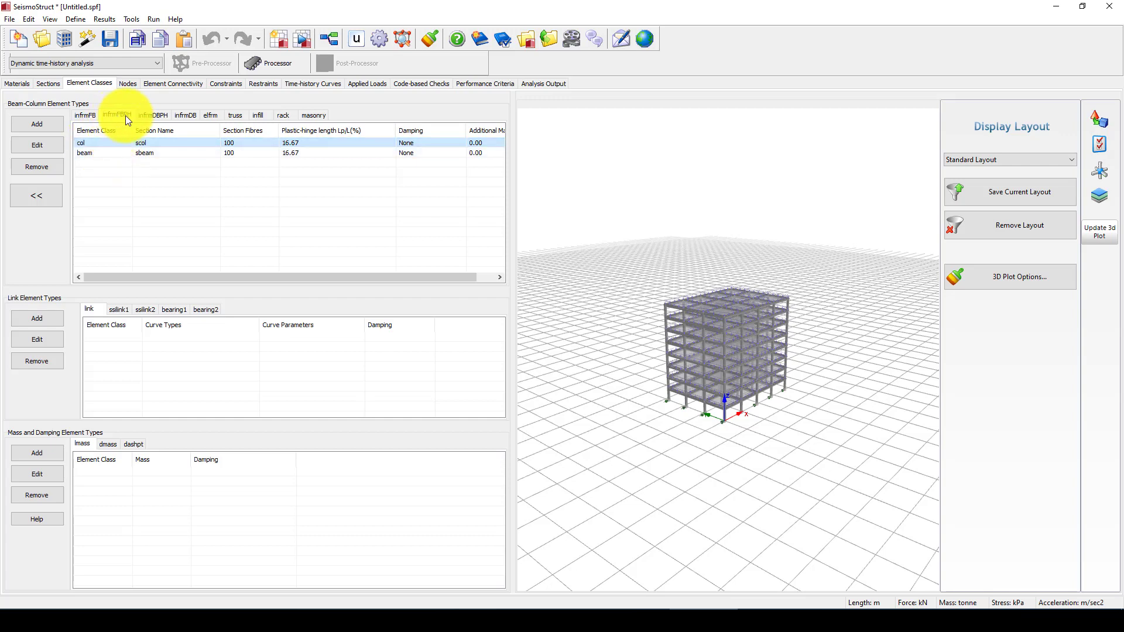
click(41, 149)
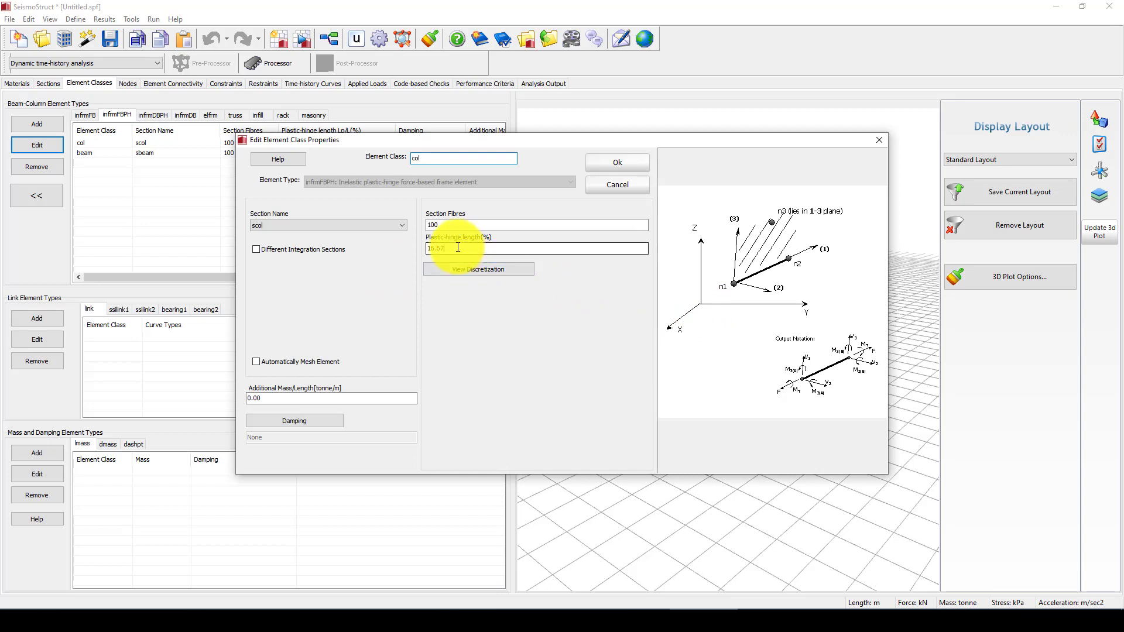
double_click(436, 248)
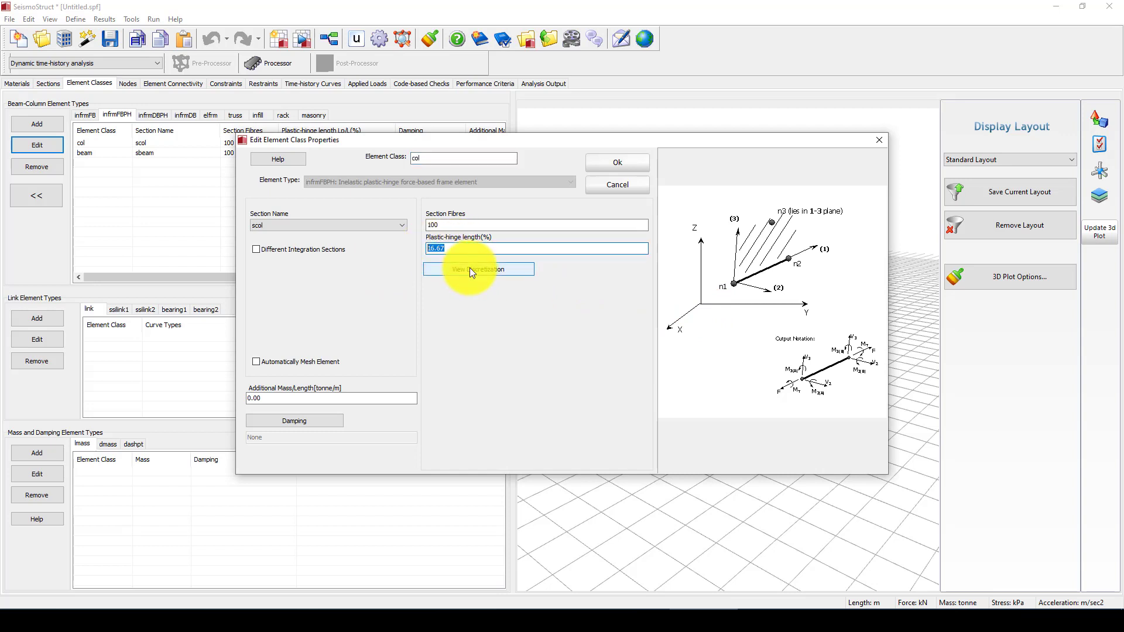
text(15)
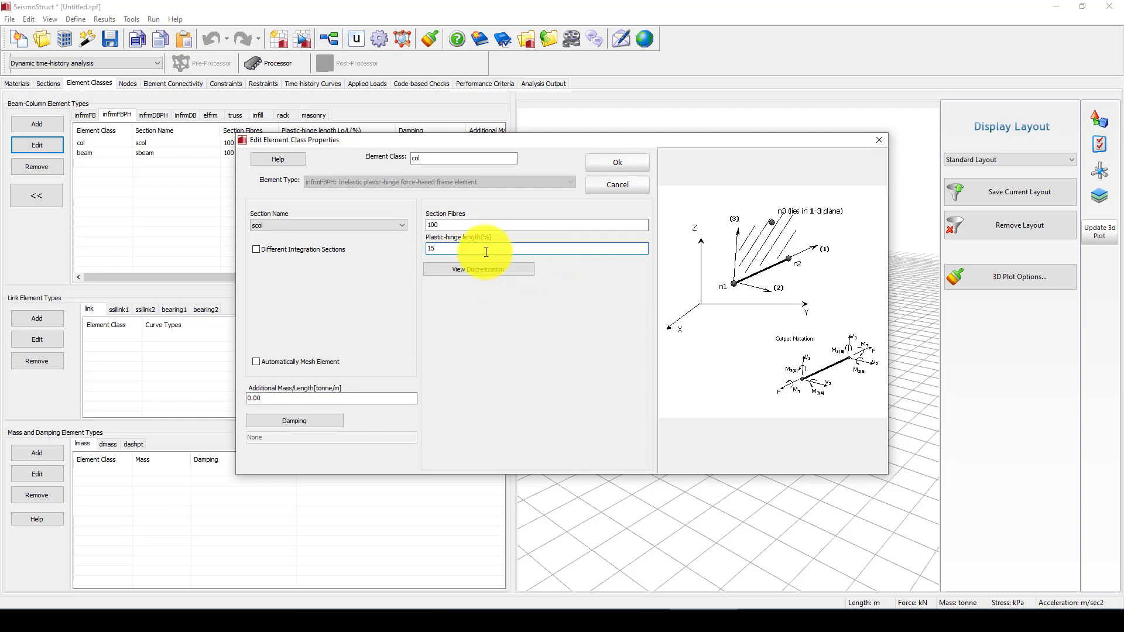
double_click(327, 398)
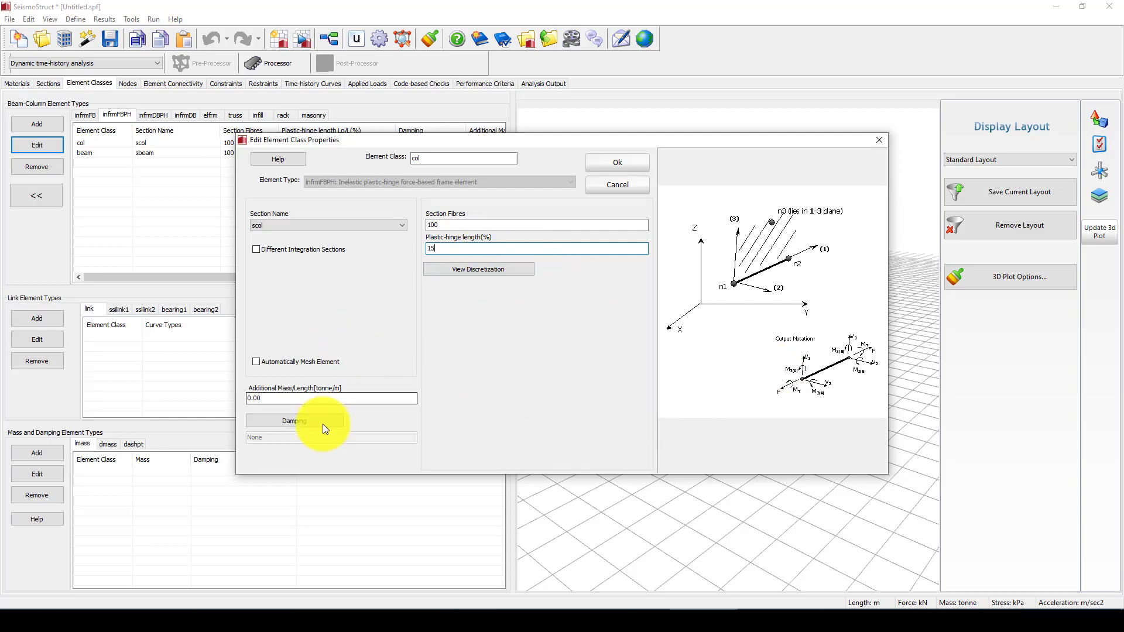
key(Delete)
click(618, 162)
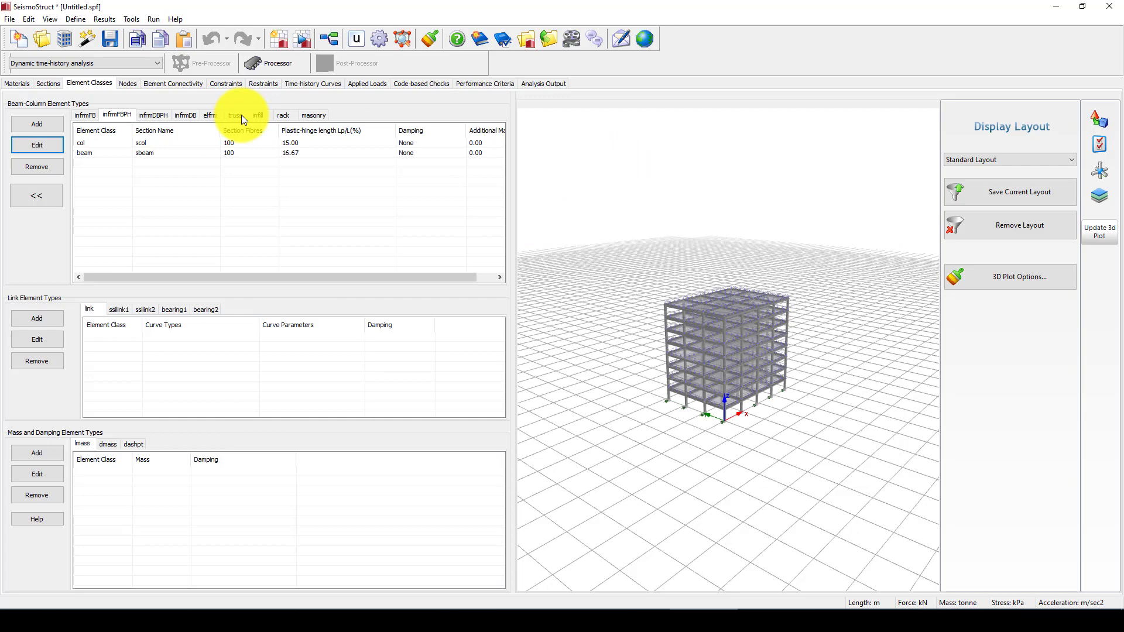
Set the beam element class plastic-hinge length to 15%.
click(159, 154)
click(153, 152)
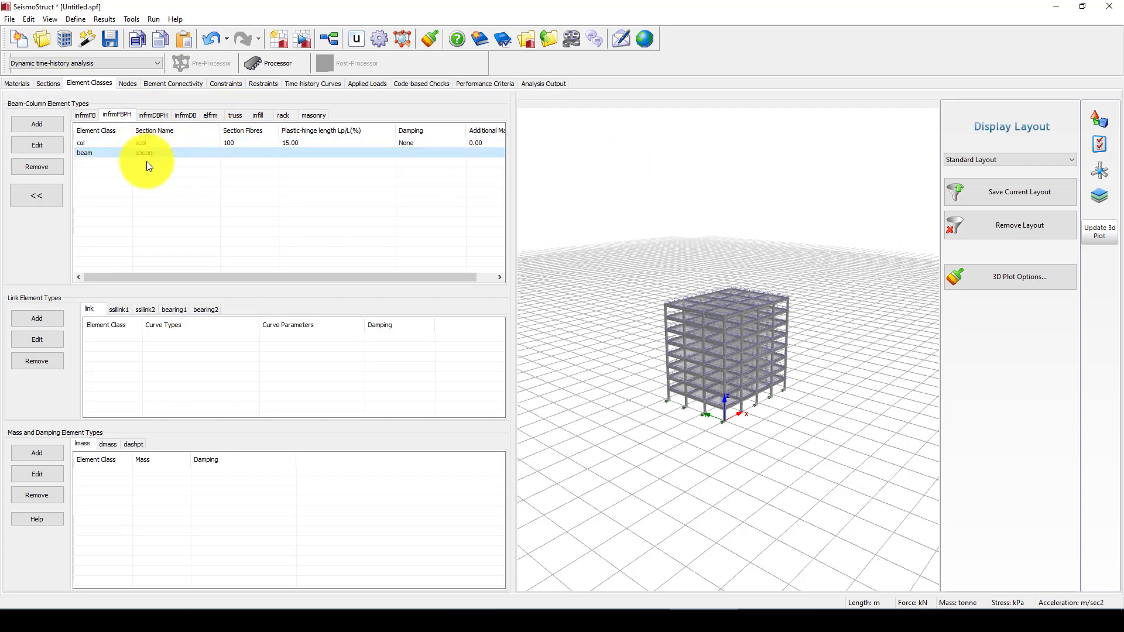
click(36, 147)
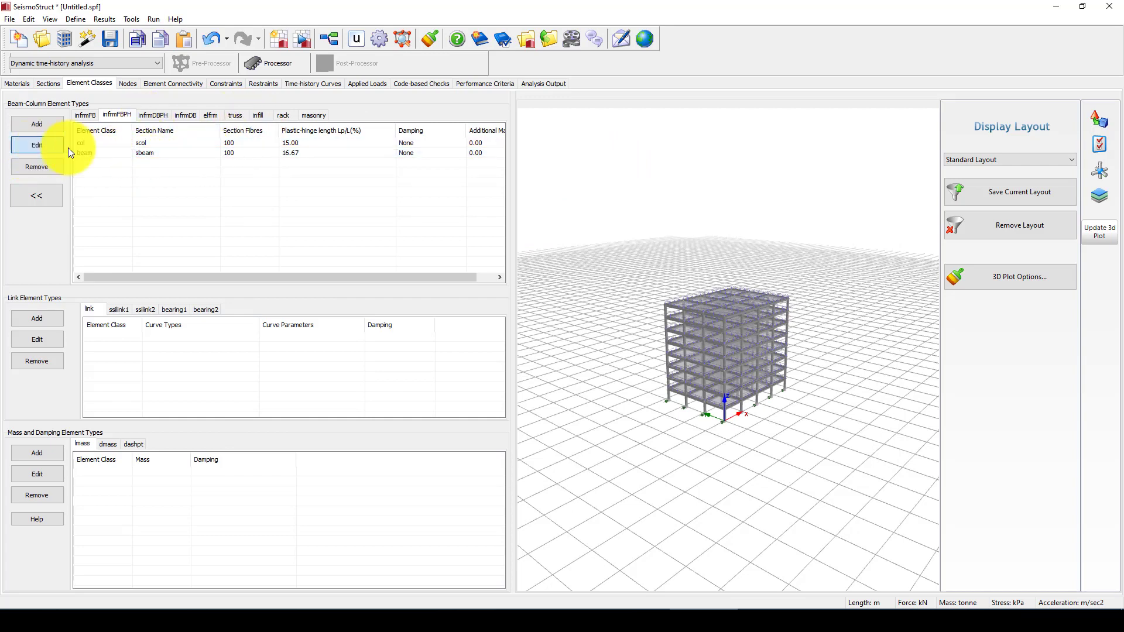
double_click(465, 250)
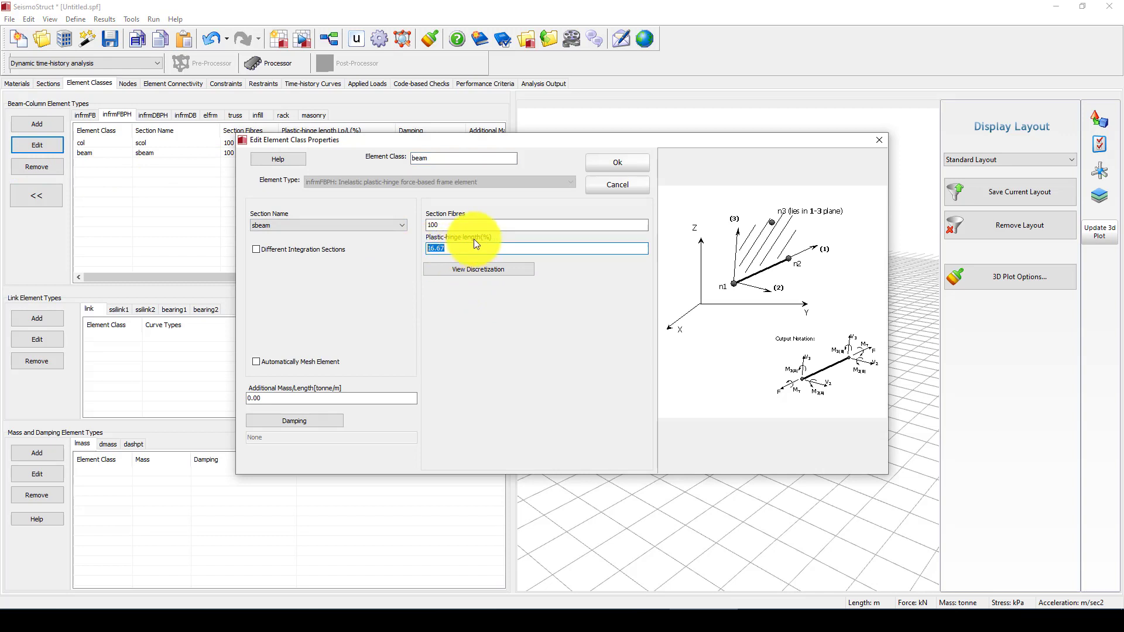
text(15)
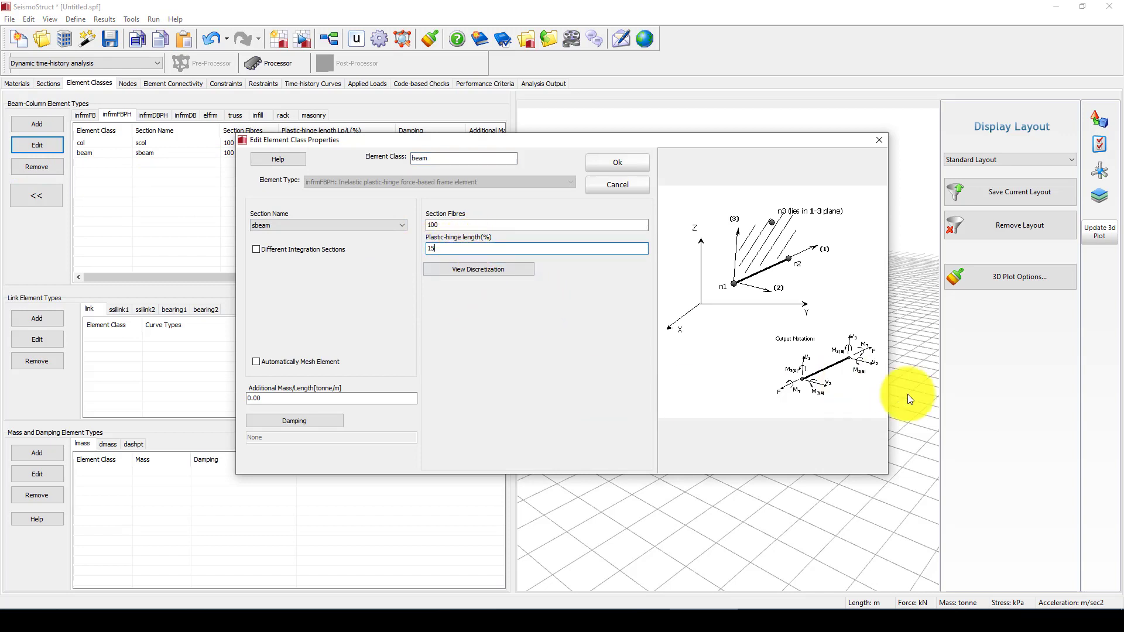
click(608, 167)
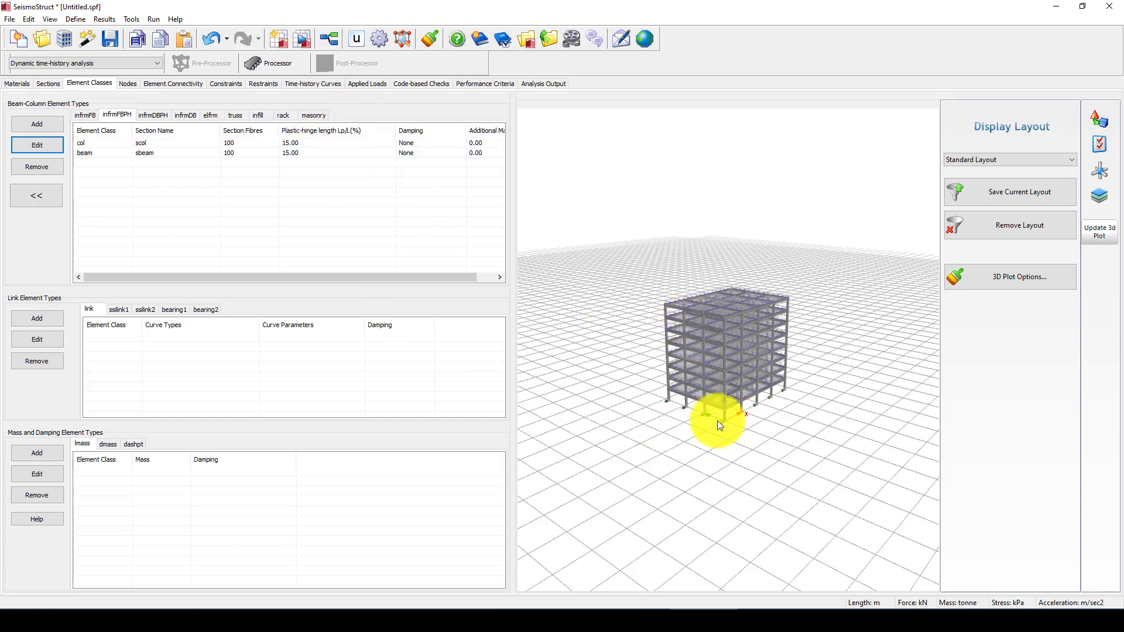
scroll(719, 425, up, 5)
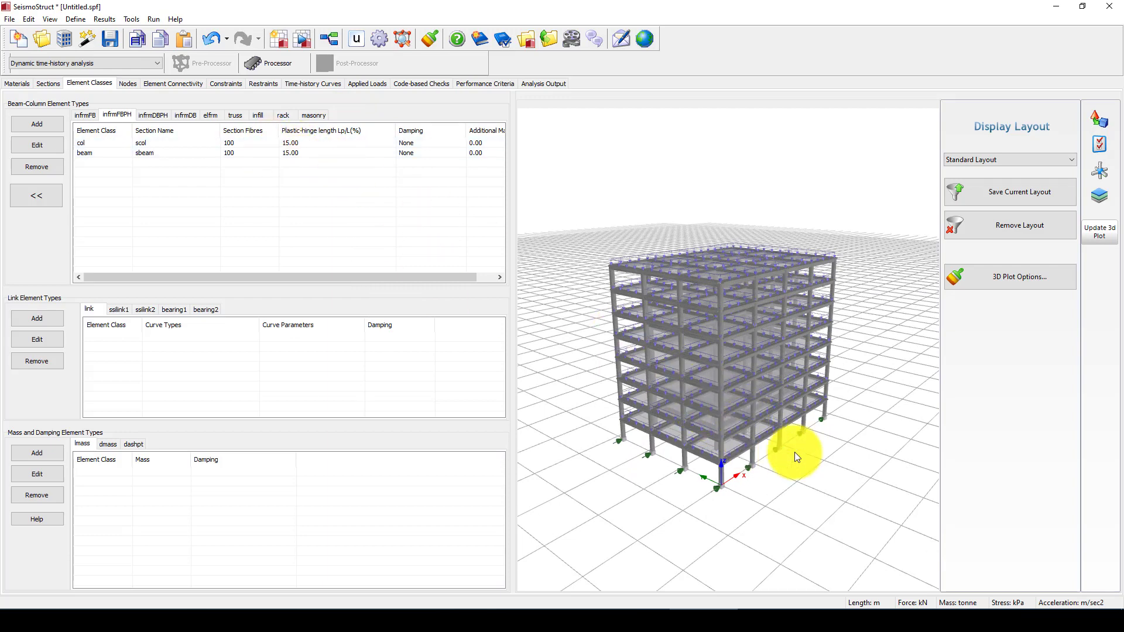
scroll(795, 456, up, 2)
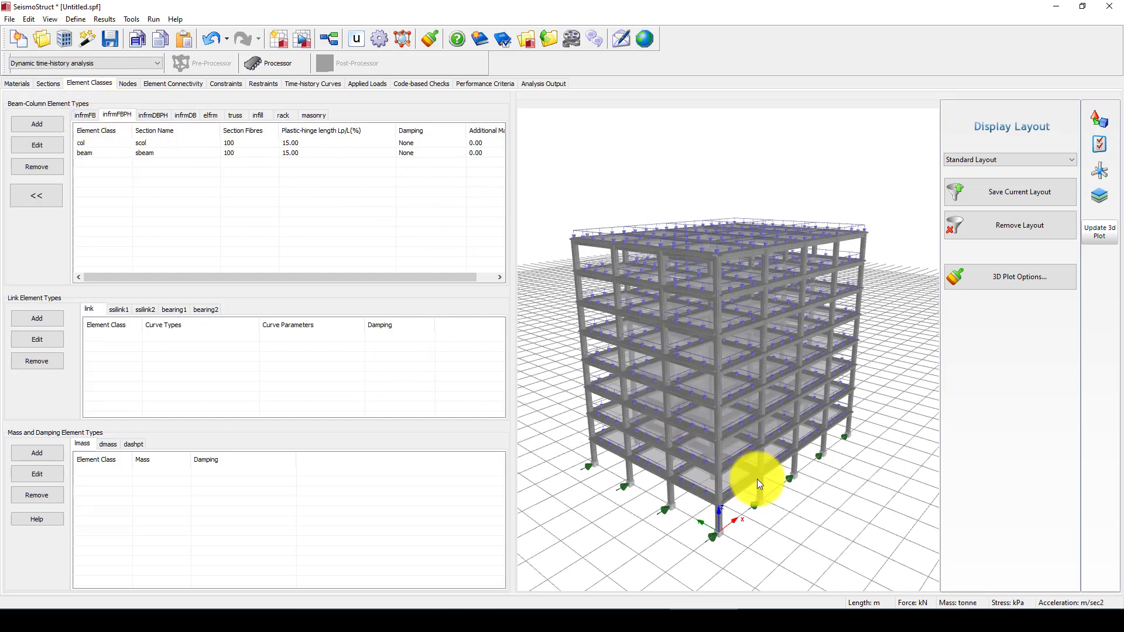
scroll(765, 489, up, 1)
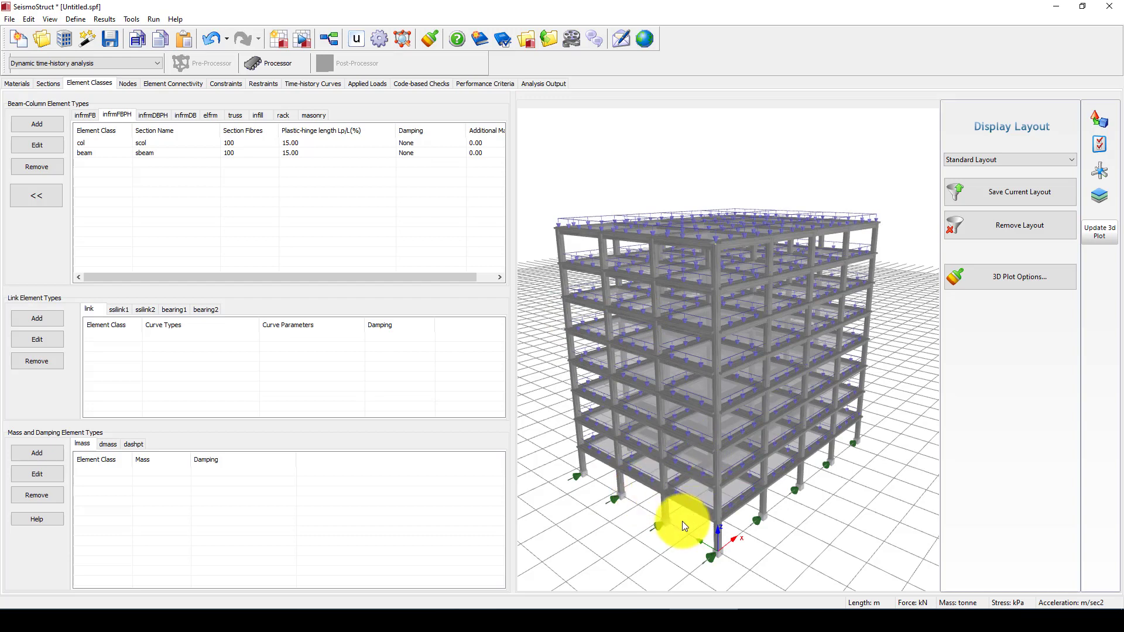
Browse the nodes, connectivity, rigid diaphragm constraints, restraints, load curves and applied loads tables.
click(131, 84)
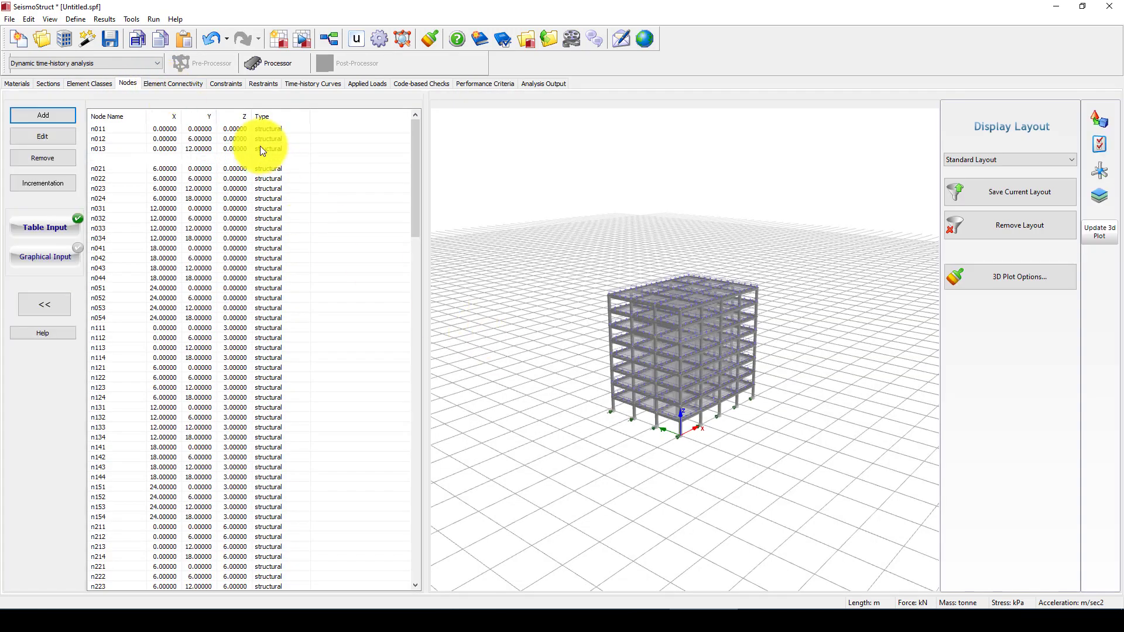
click(176, 84)
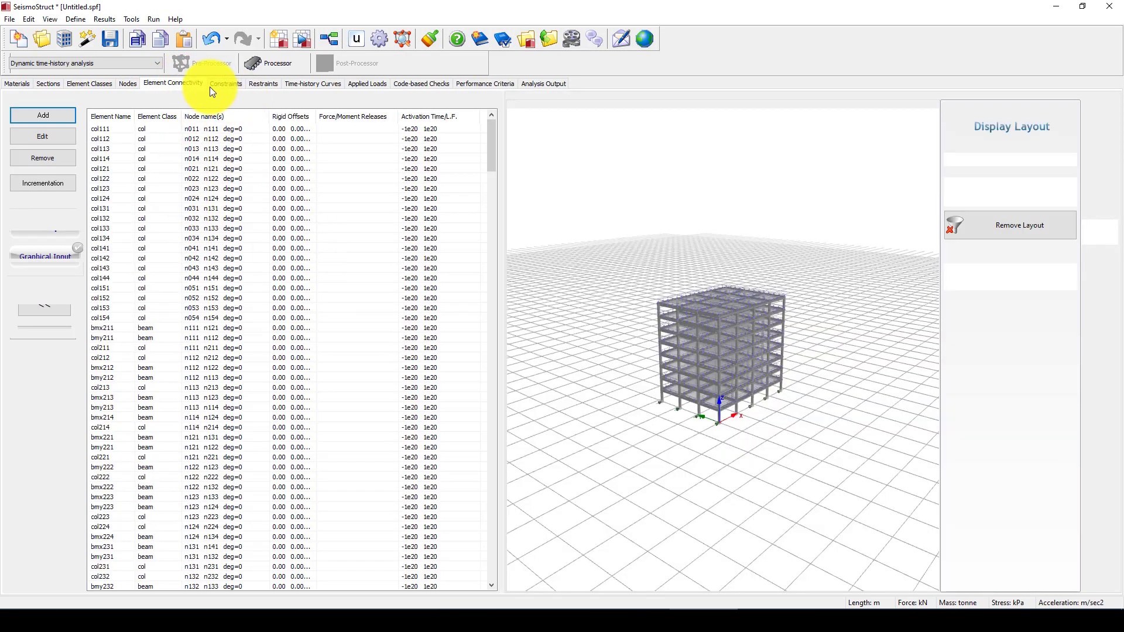
click(214, 84)
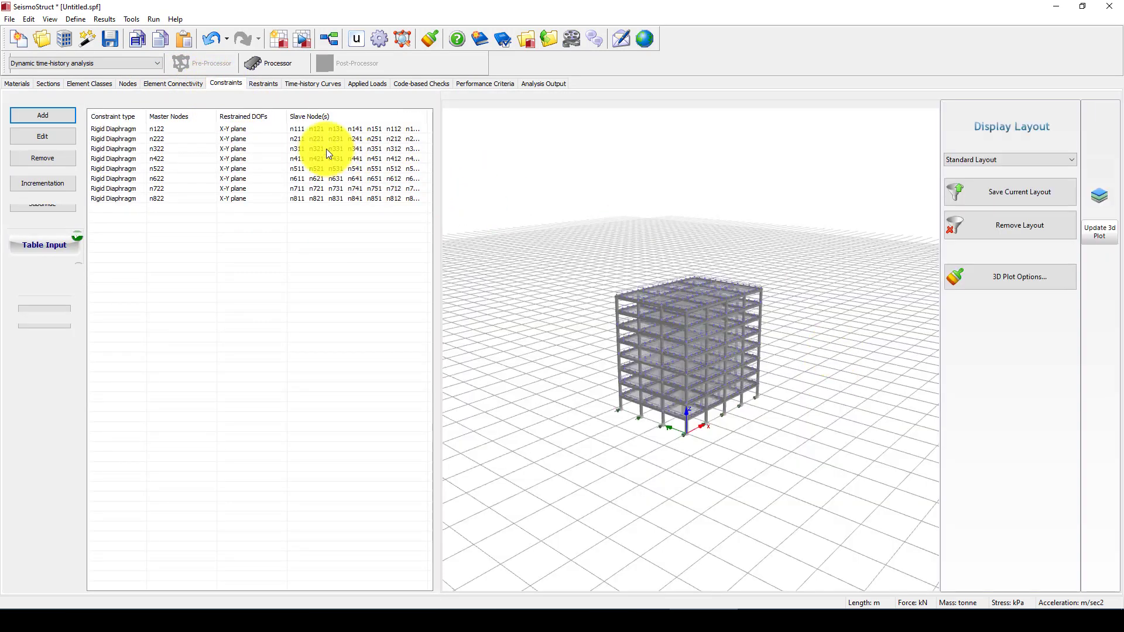
click(317, 129)
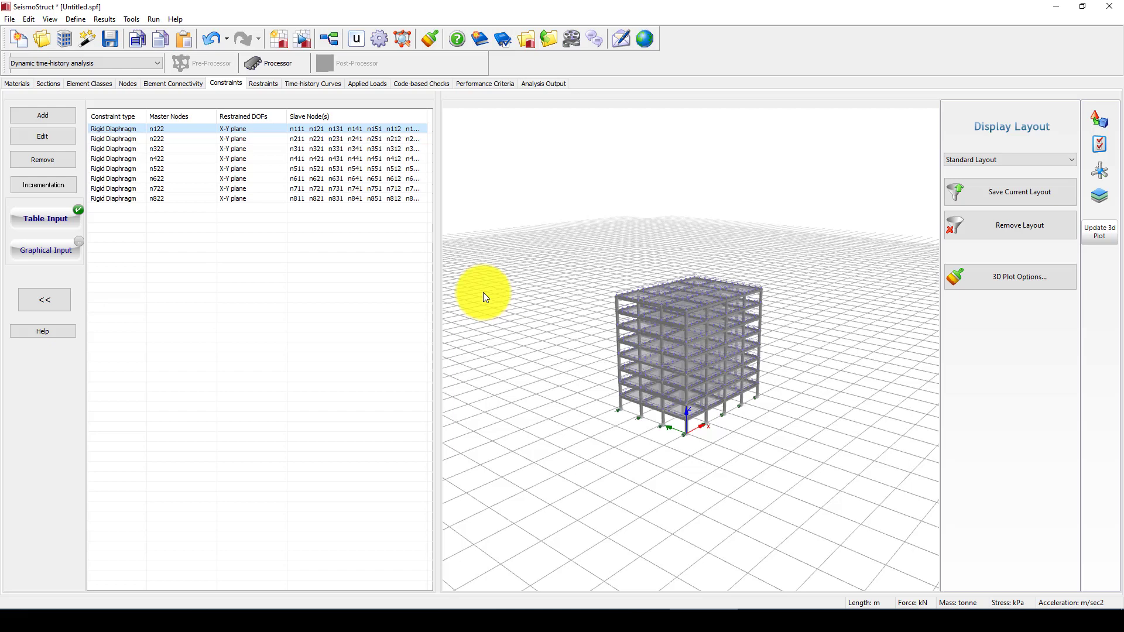
click(261, 83)
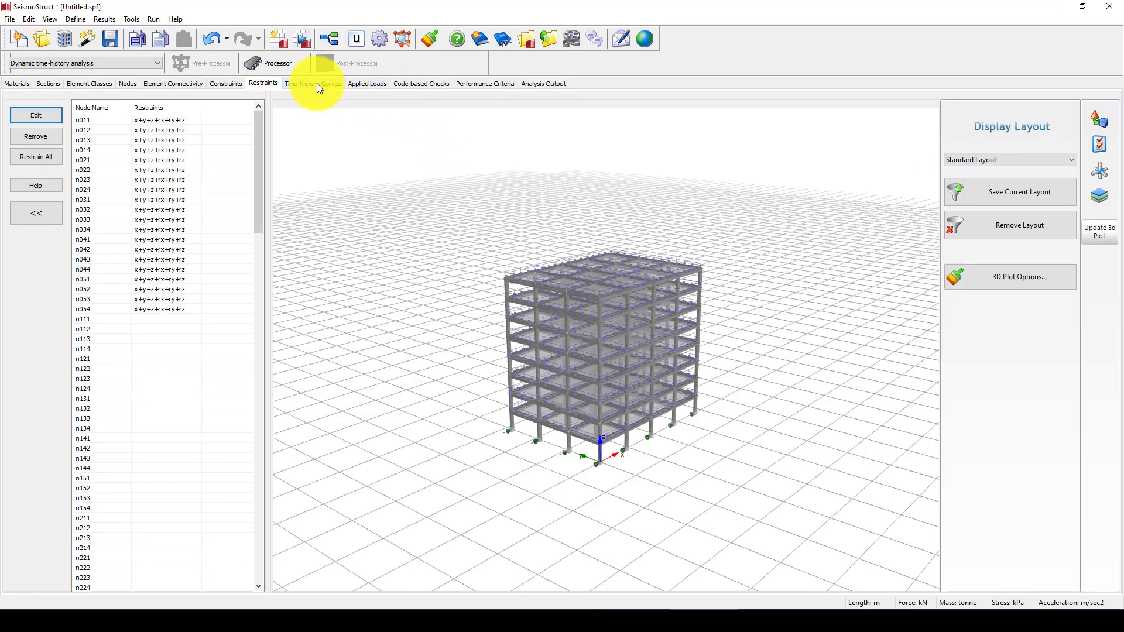
click(317, 83)
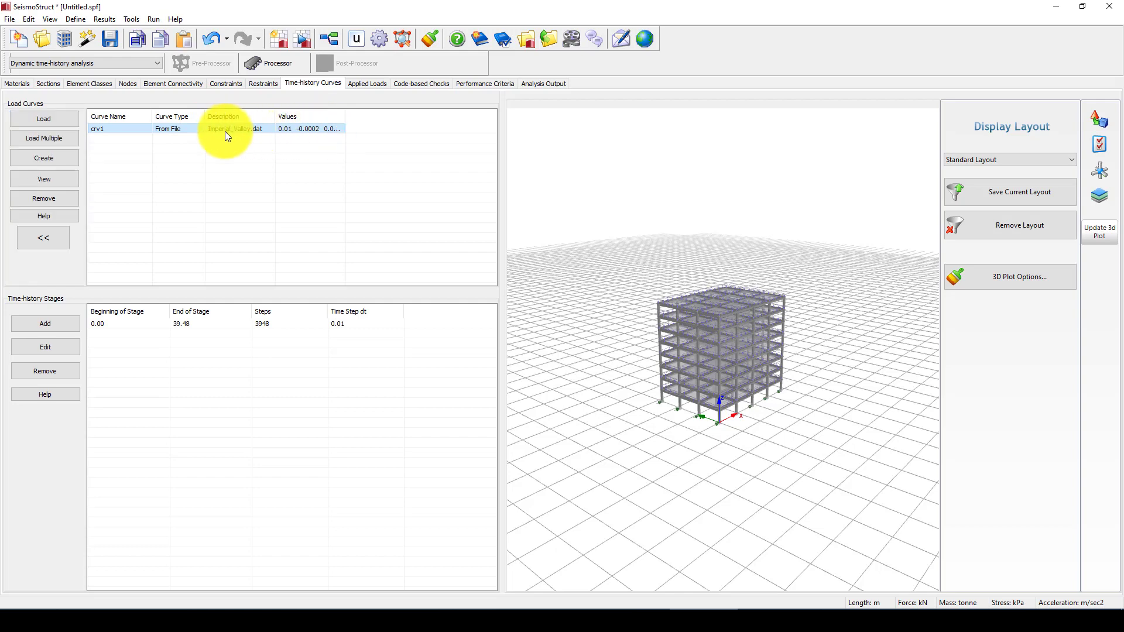
click(368, 84)
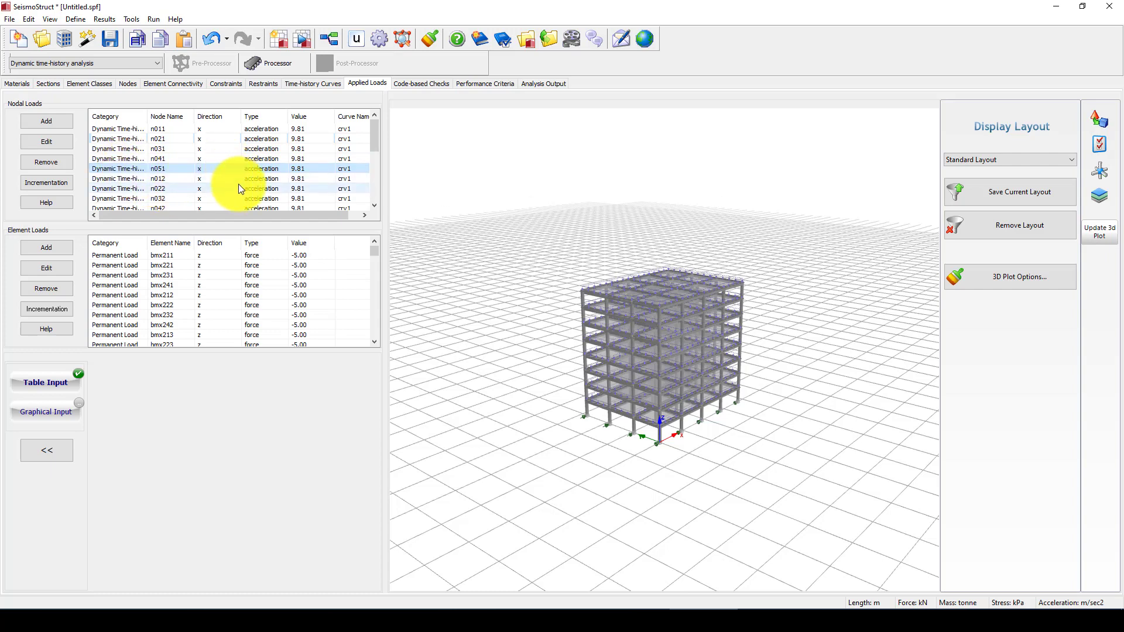
scroll(237, 184, down, 2)
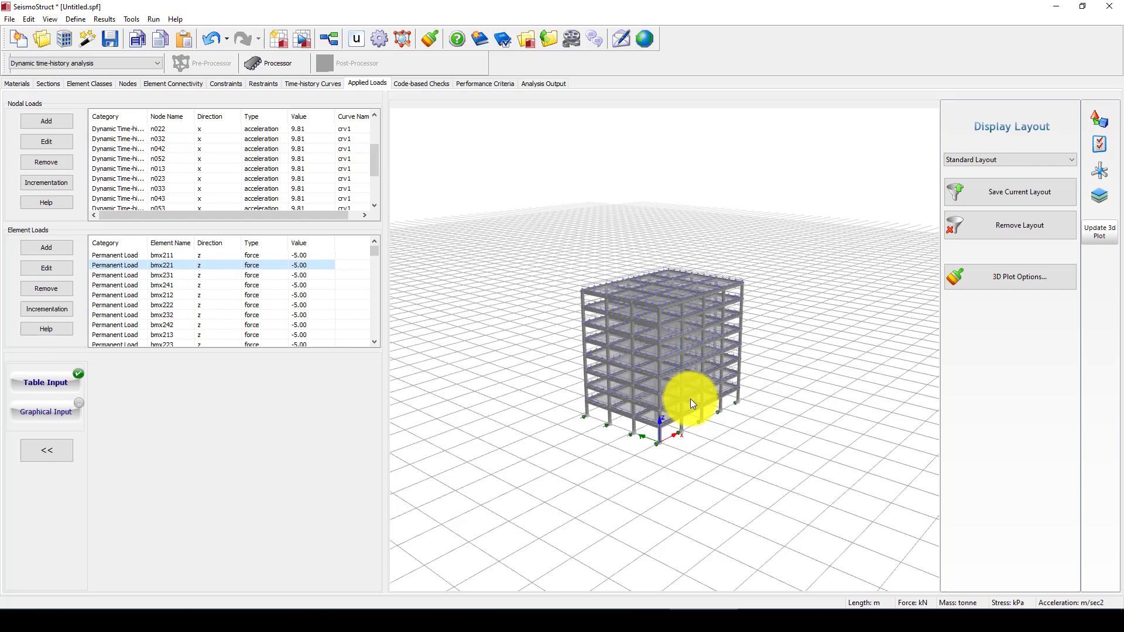
Select ASCE 41-17 in place of EuroCode 8, Part-3 in the Code-based Checks settings.
click(429, 85)
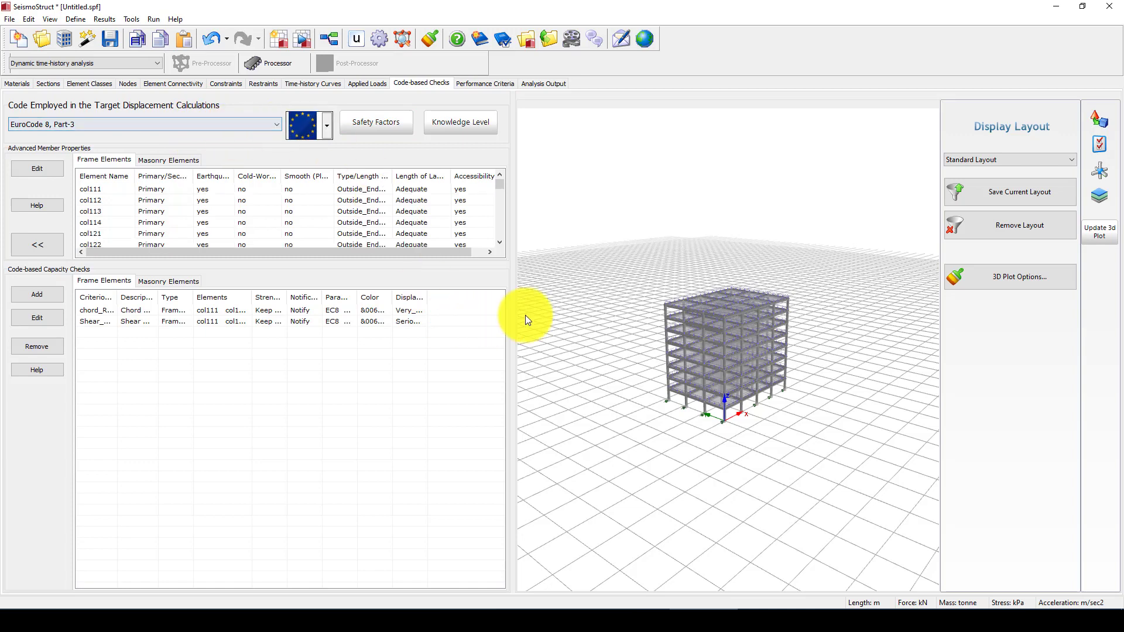
click(163, 124)
click(99, 146)
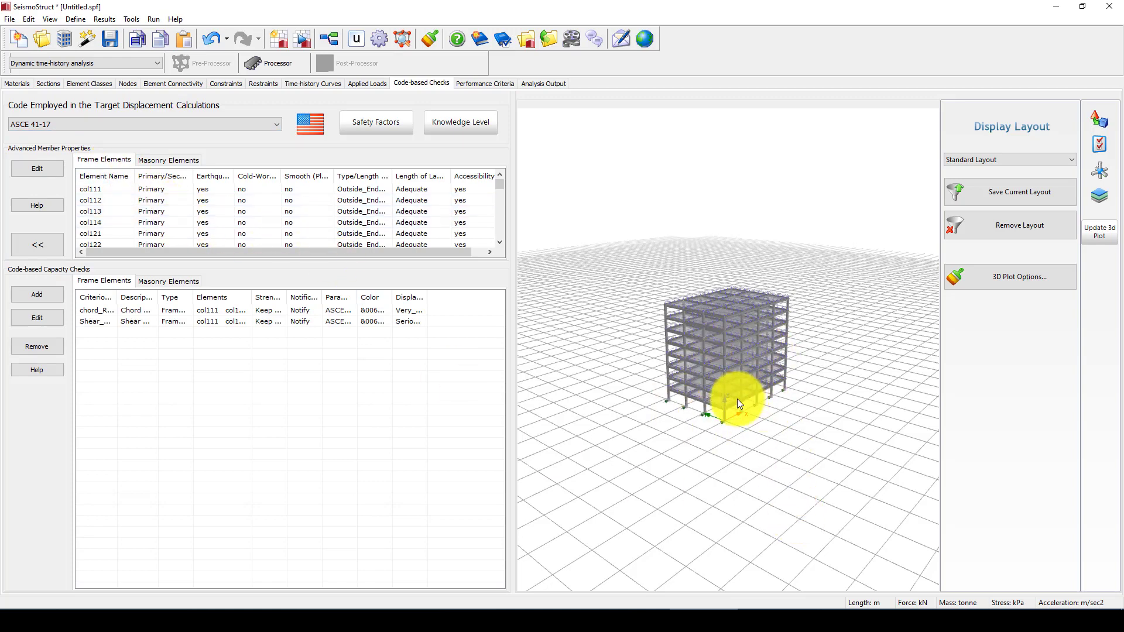
scroll(724, 410, up, 5)
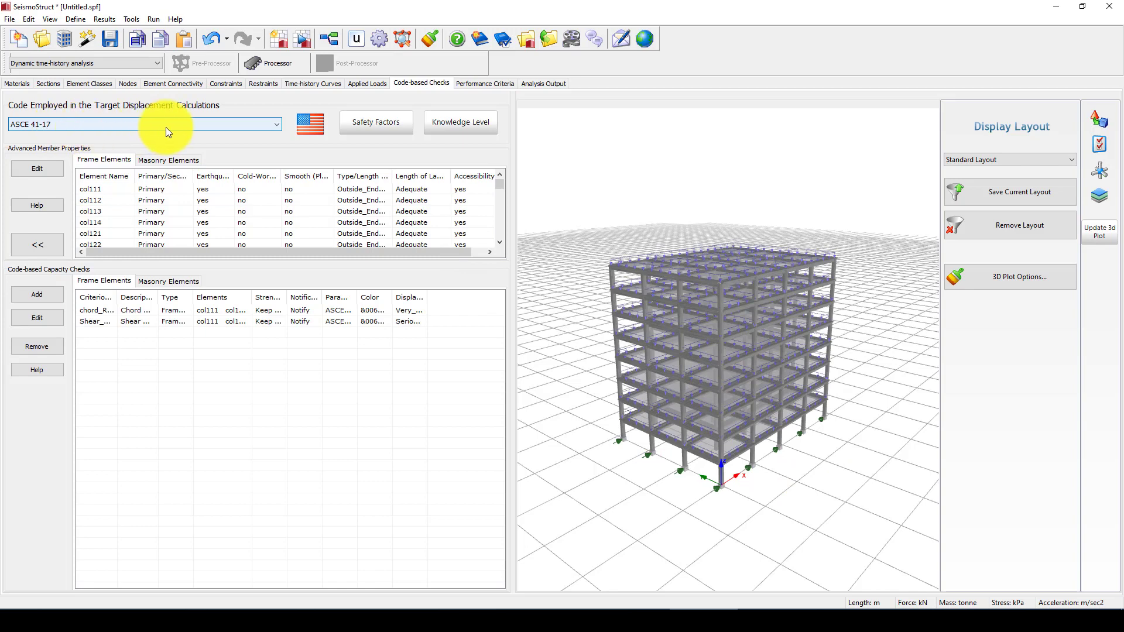
Review the crush_conf, crush_unc and shear performance criteria, then switch to the Processor.
click(466, 85)
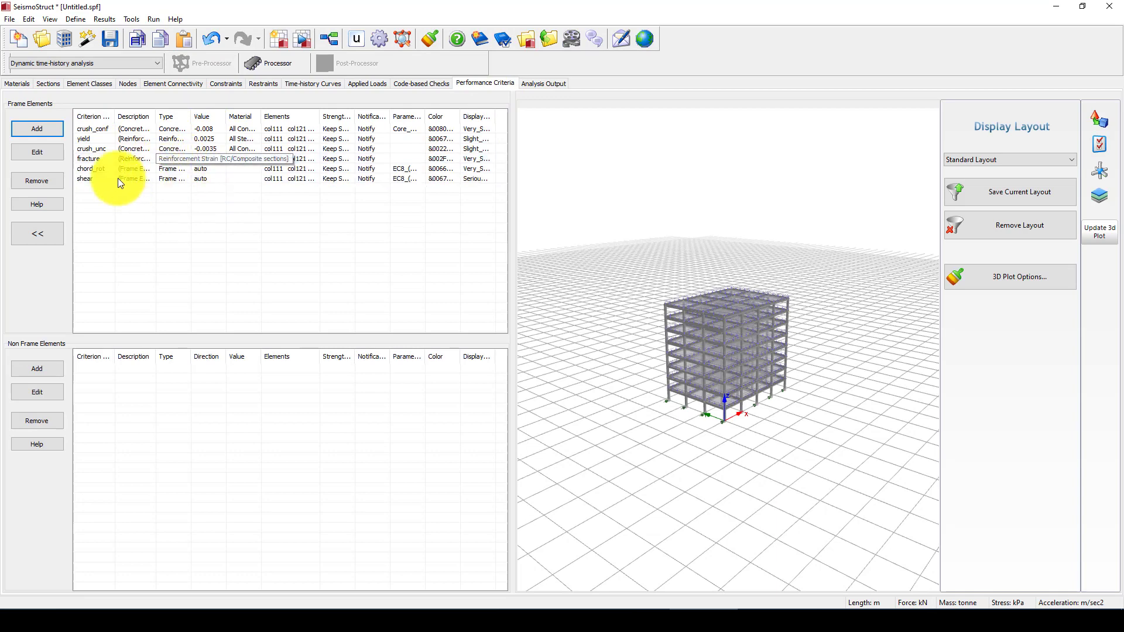
click(94, 129)
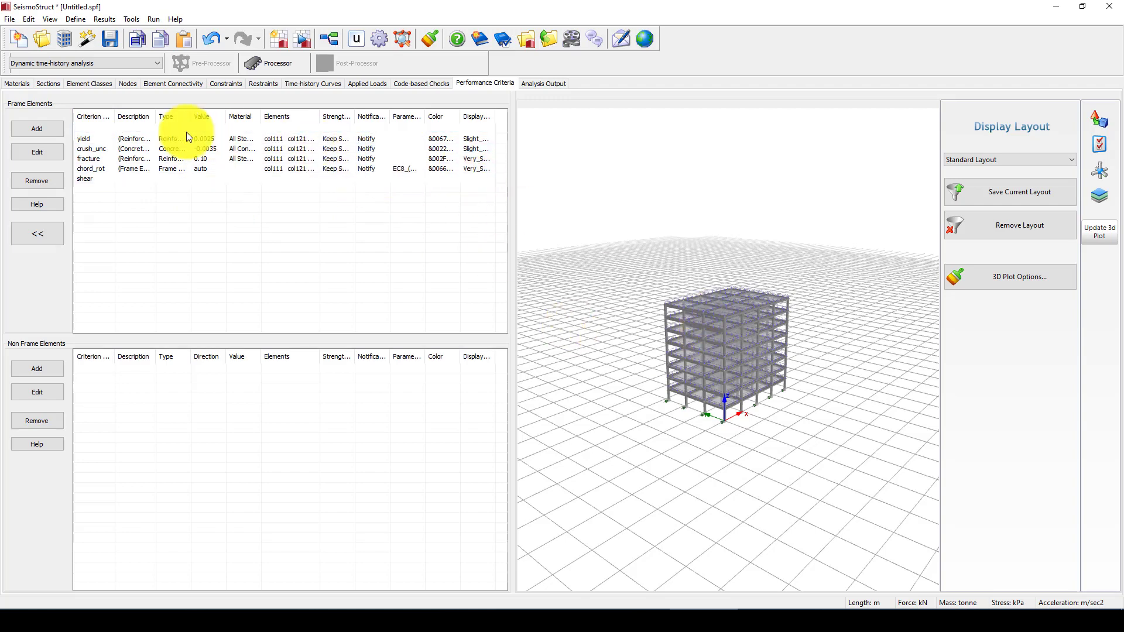
click(89, 147)
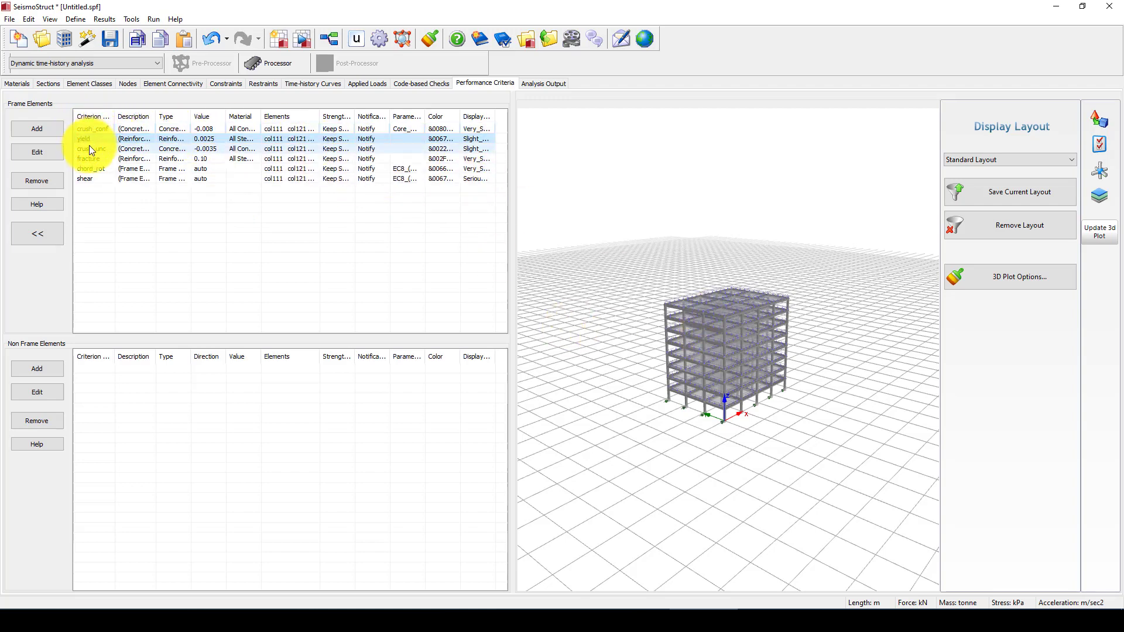
click(92, 178)
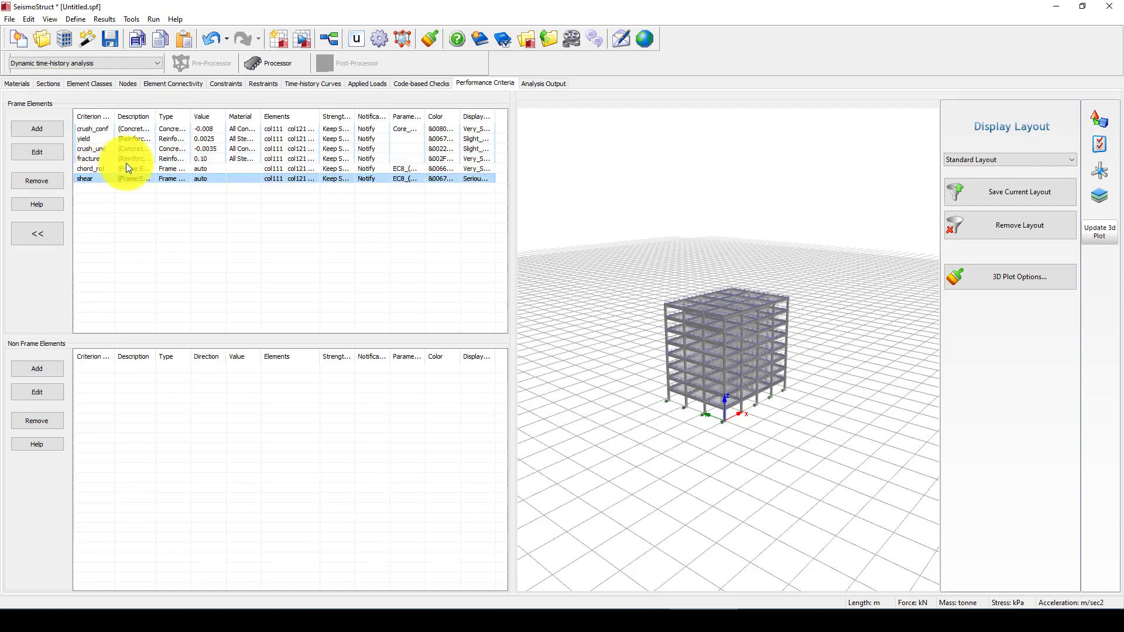
click(258, 64)
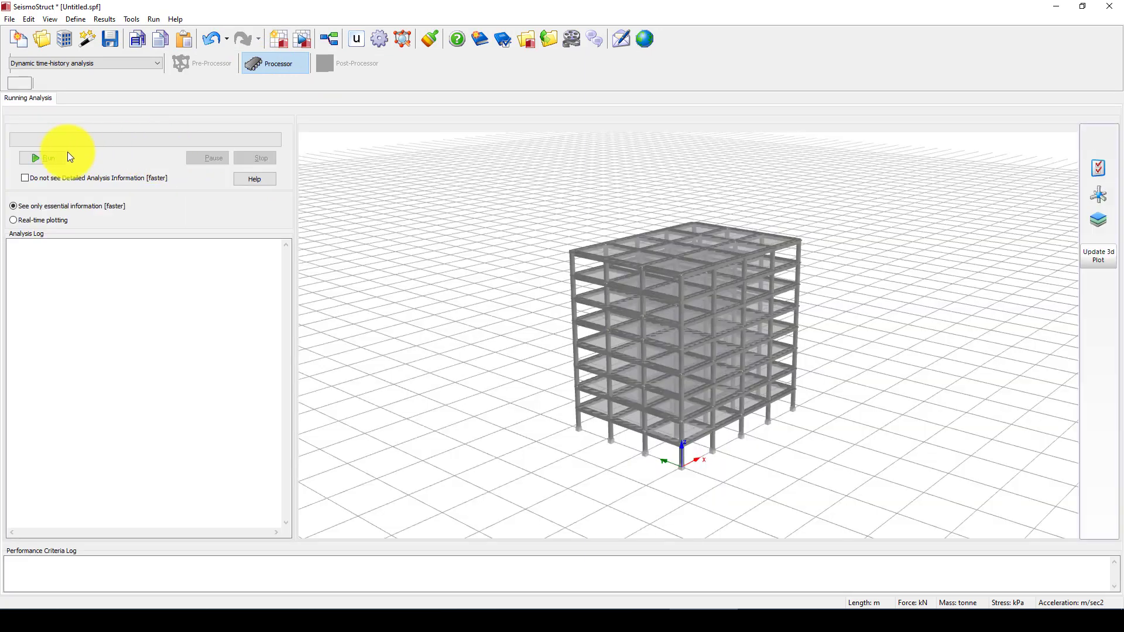
Start the analysis run, first saving the model as Time-History.spf.
click(49, 157)
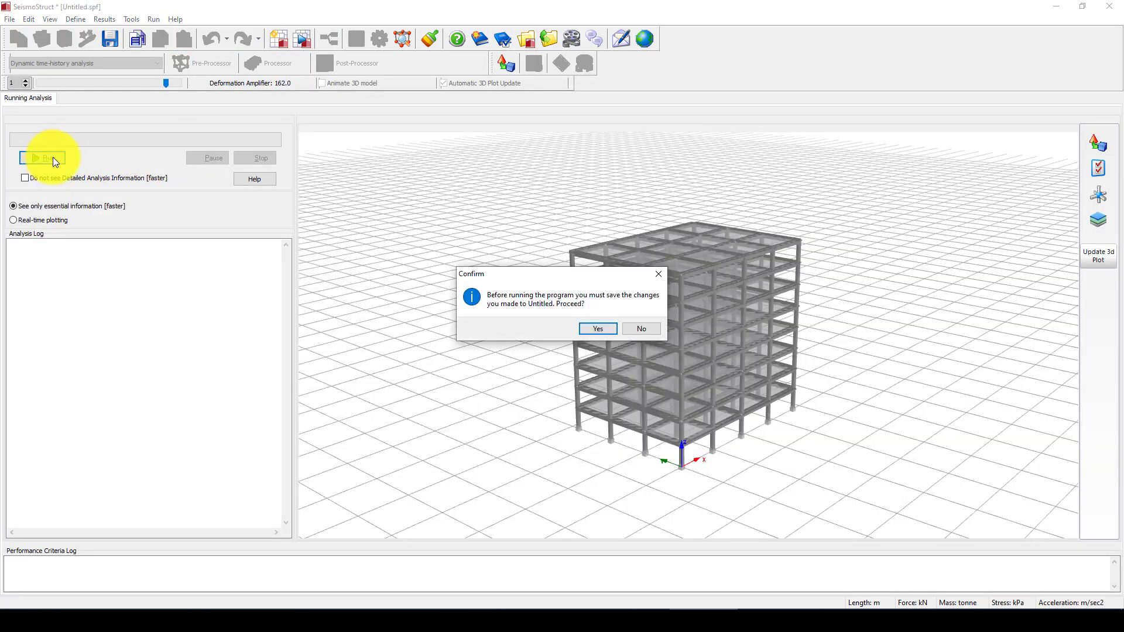
click(600, 327)
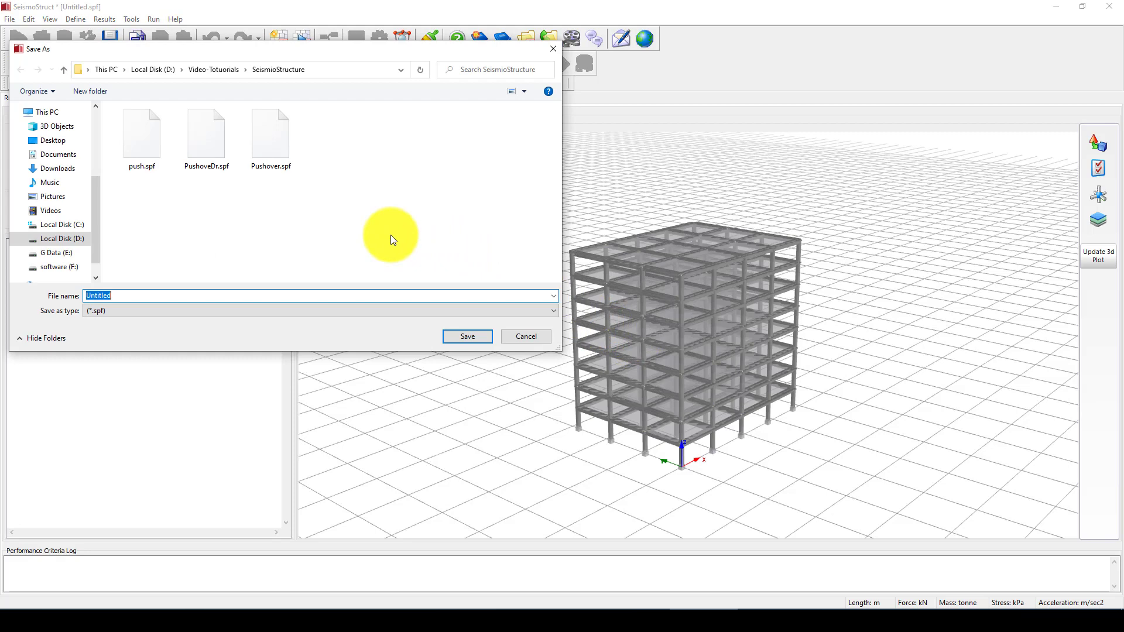
text(Time)
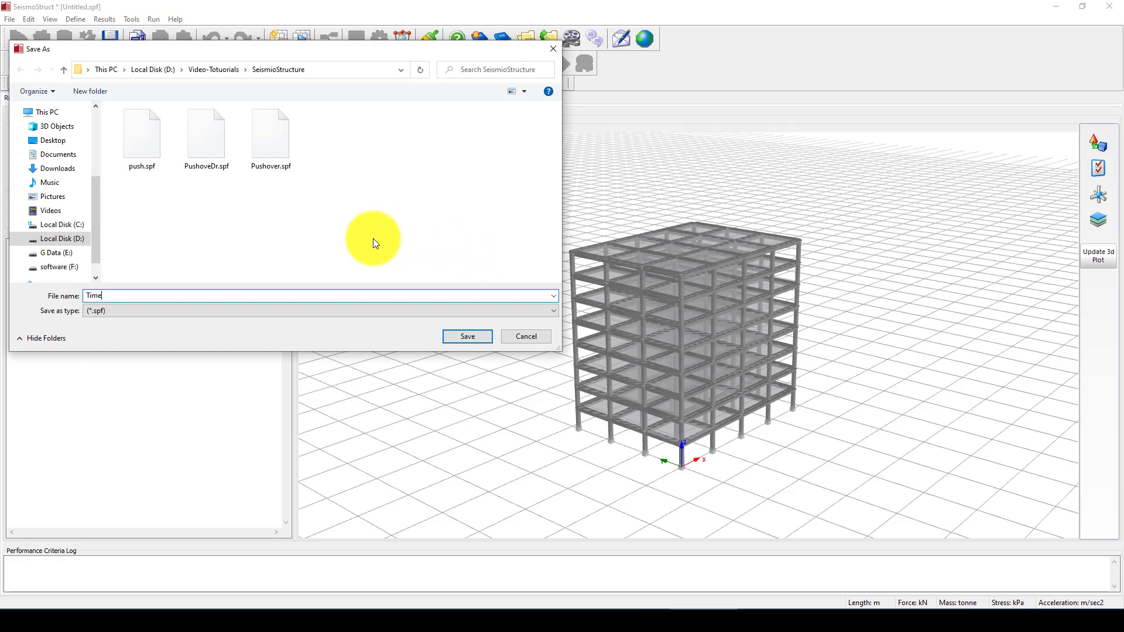
text(-History)
click(479, 336)
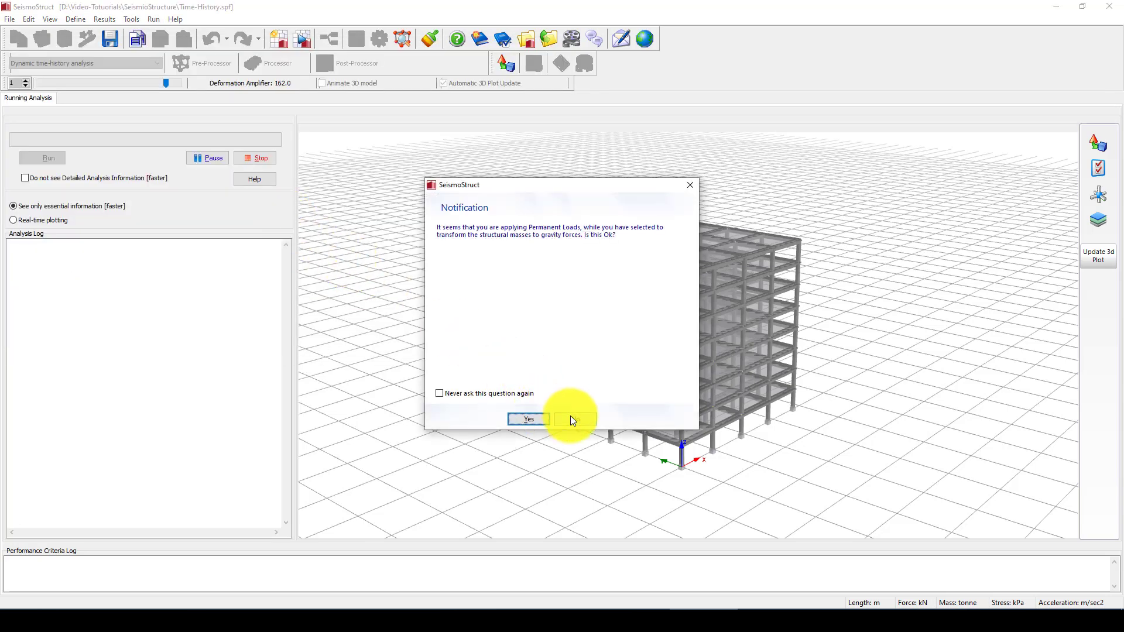
Accept the permanent-loads notice and the 1831 MB results-file warning so the analysis continues.
click(526, 419)
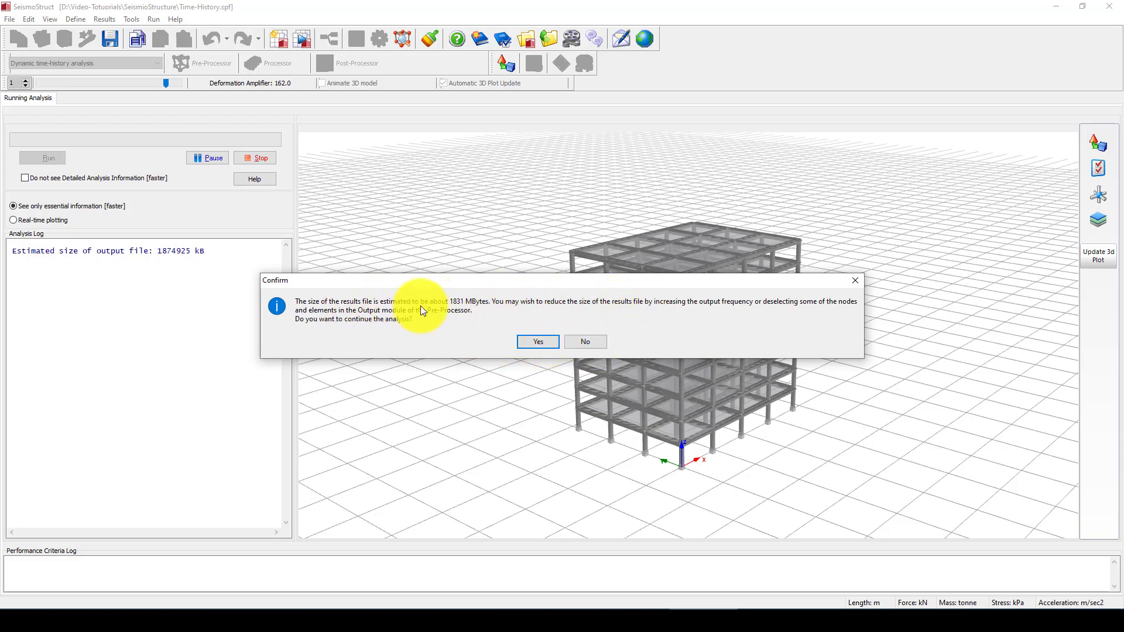
click(536, 343)
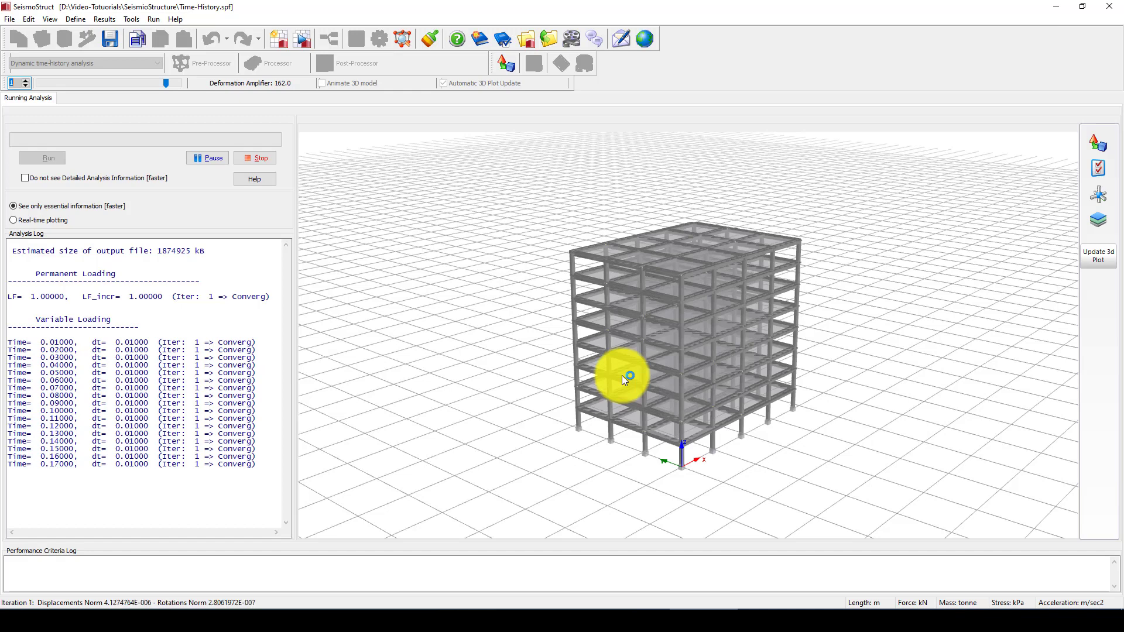
Turn on real-time plotting to watch displacement versus time until the run finishes at 39.48 s.
click(13, 223)
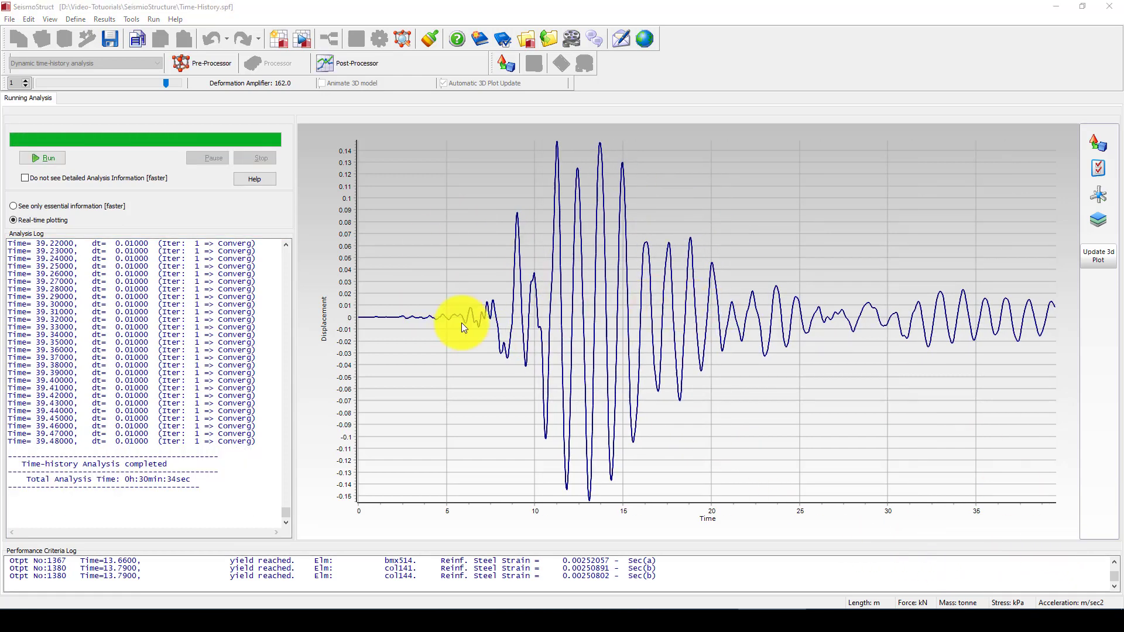
Highlight the analysis-completed message in the log, then load the results in the Post-Processor.
drag(36, 465, 189, 466)
click(88, 477)
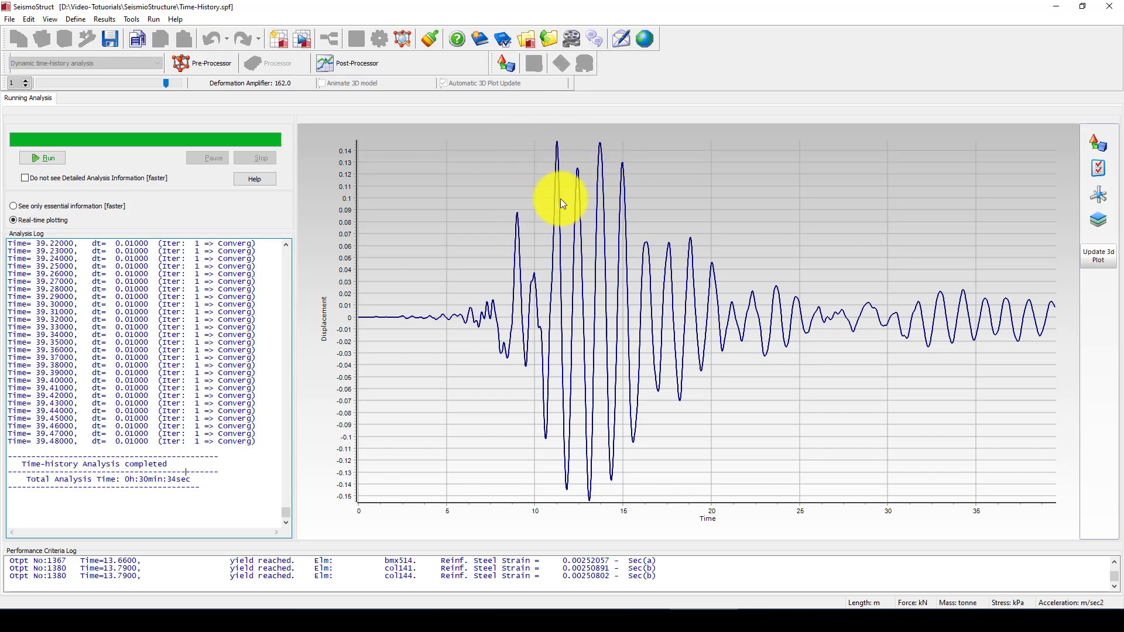
click(340, 62)
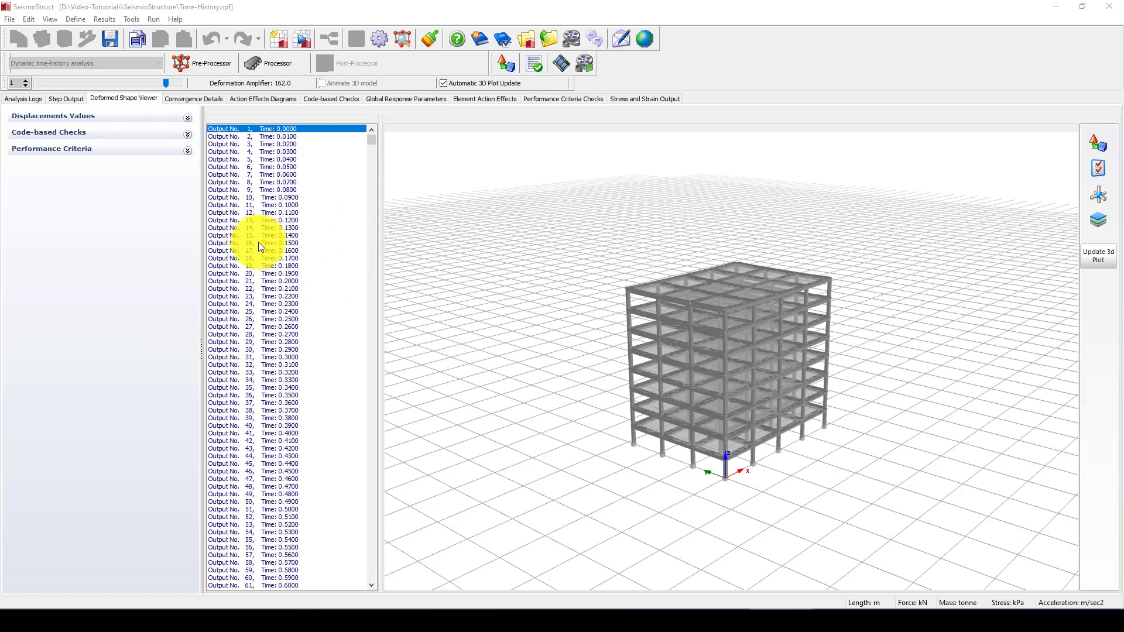
Step through the output list to show the deformed shape at 11.15 s (output 1116).
click(258, 250)
click(259, 319)
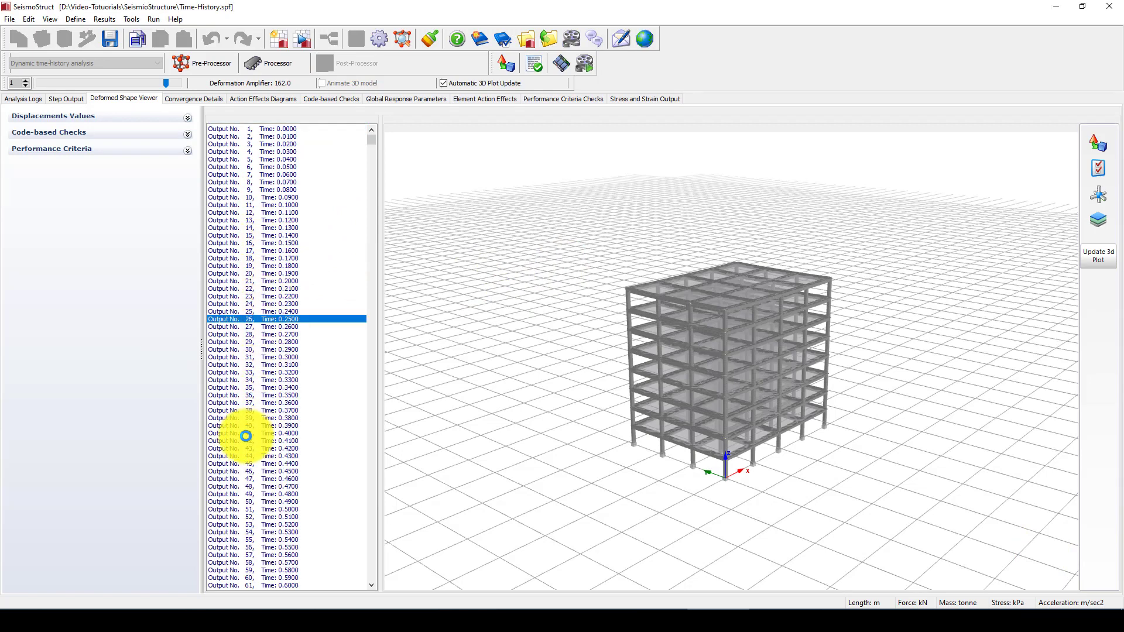
click(258, 372)
scroll(314, 459, down, 3)
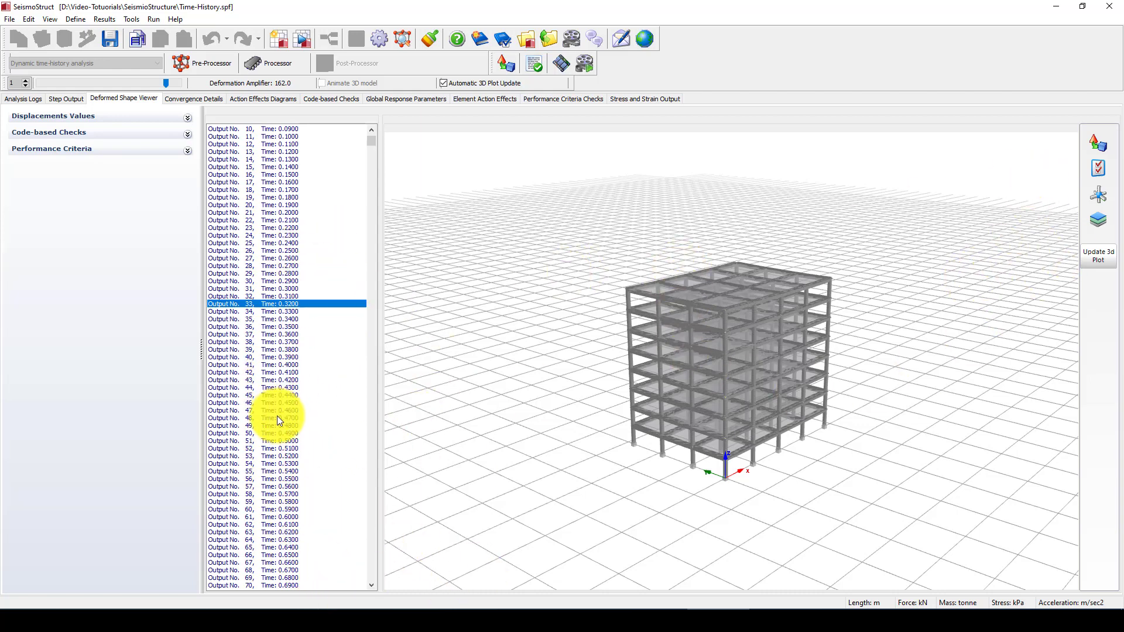
scroll(276, 415, down, 20)
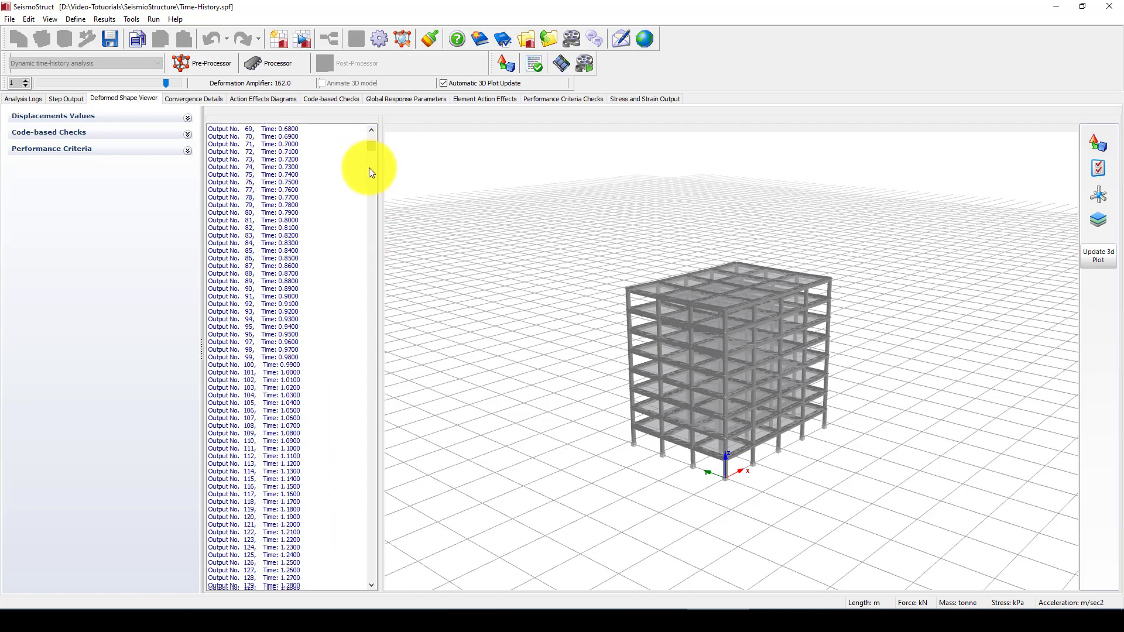
scroll(369, 176, down, 20)
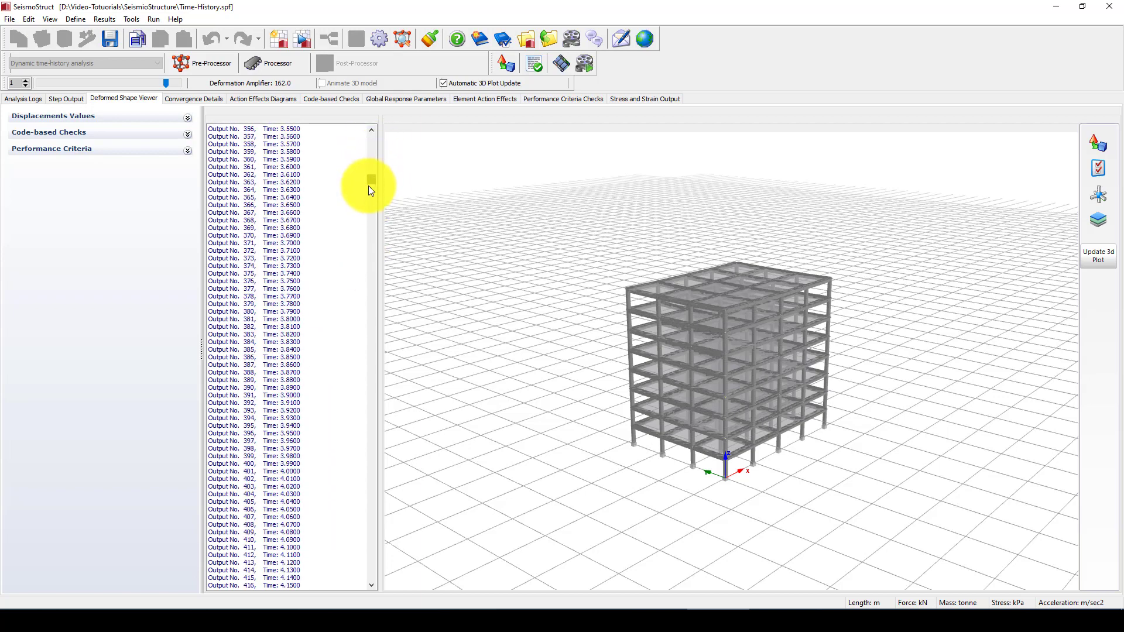
drag(368, 187, 353, 262)
click(288, 212)
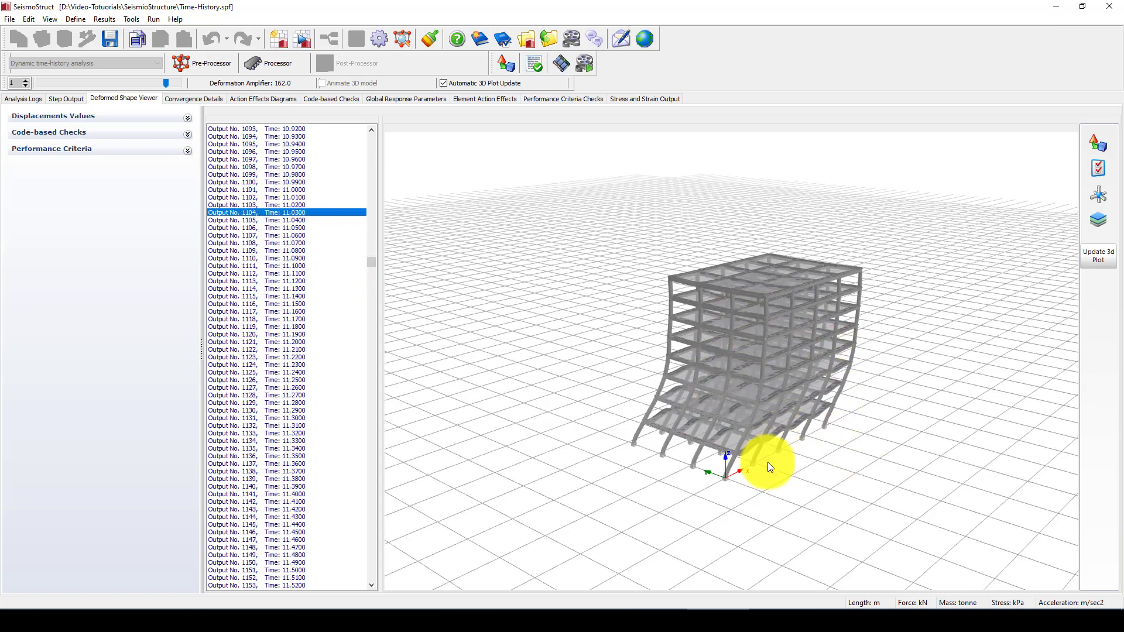
scroll(793, 454, up, 3)
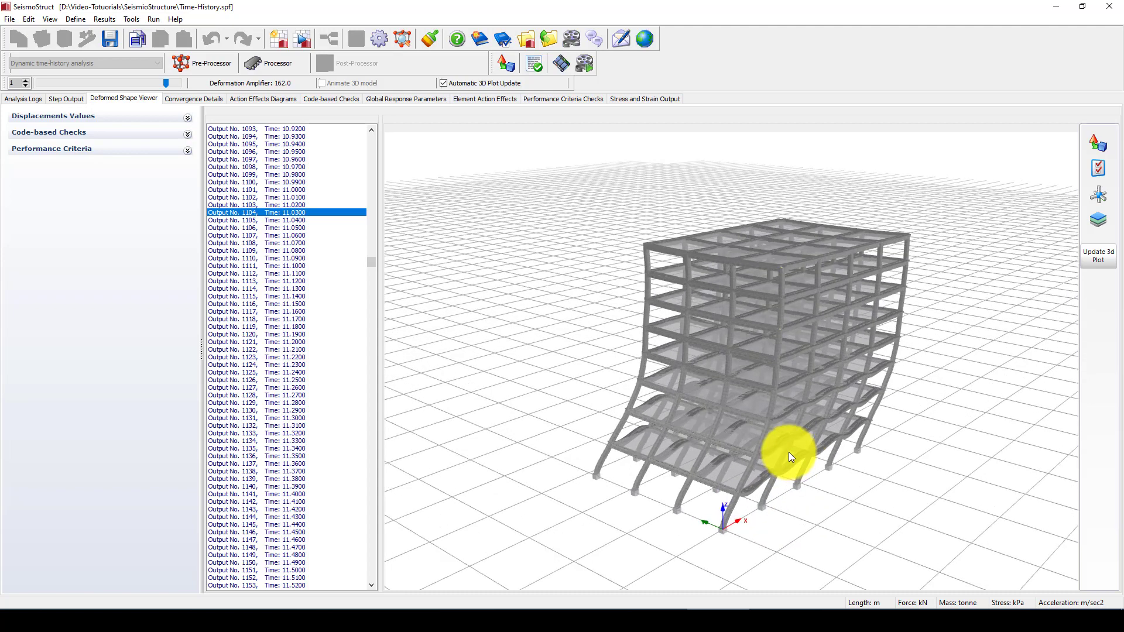
click(276, 302)
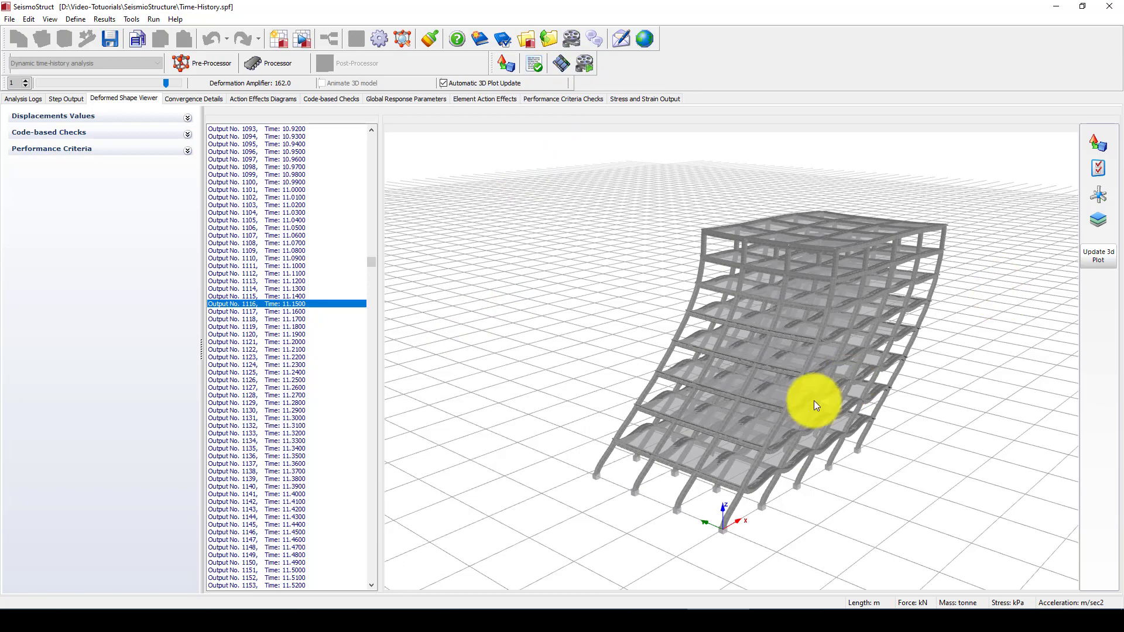
Rotate the model to a low side view and lower the deformation amplifier to -34.
drag(815, 401, 672, 451)
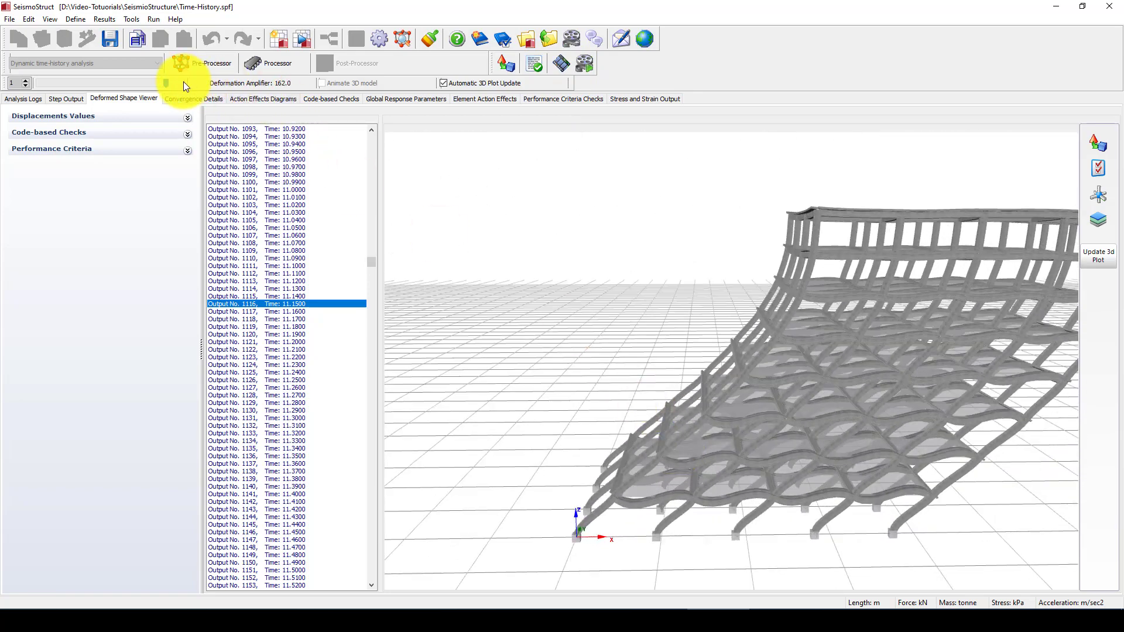
click(136, 85)
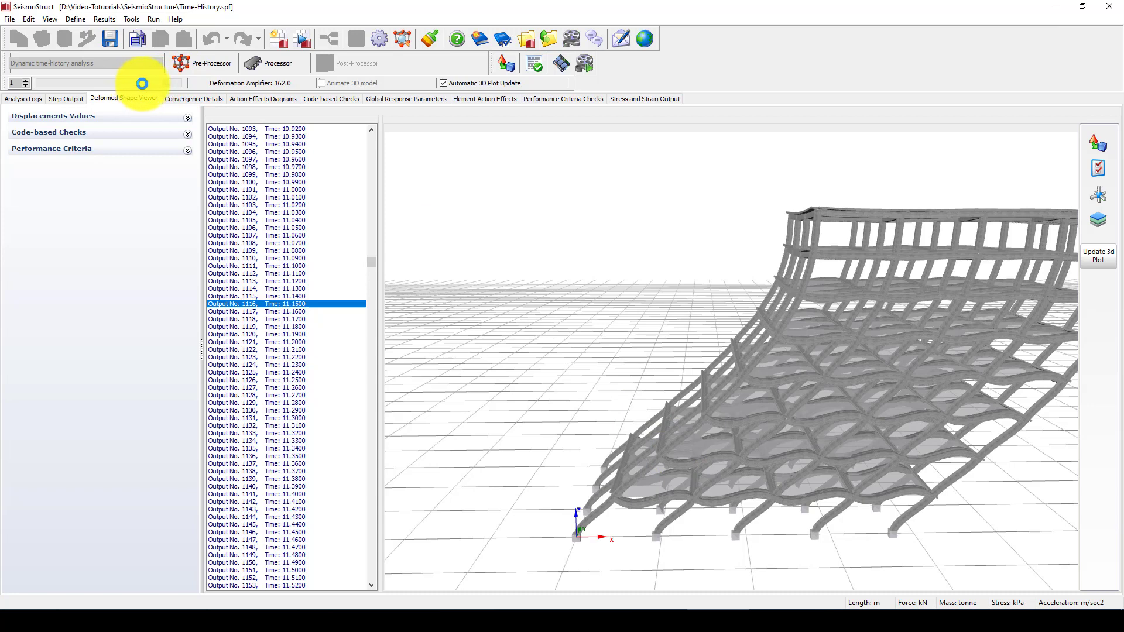
drag(738, 375, 639, 378)
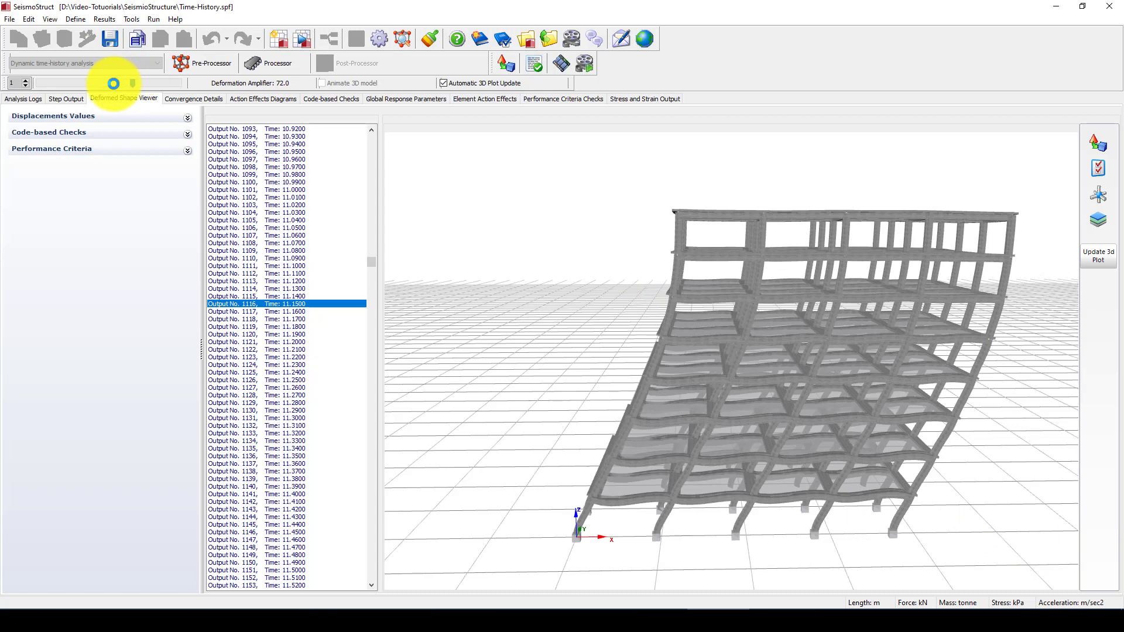
drag(134, 83, 132, 83)
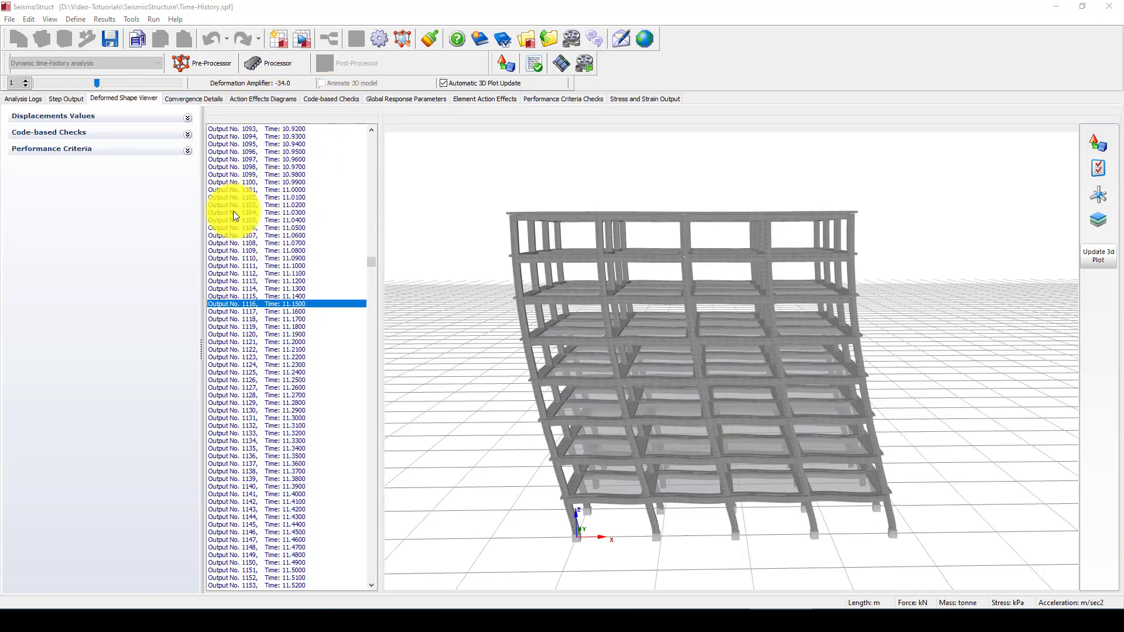
Plot node n854's X-axis displacement history relative to base node n011.
click(402, 100)
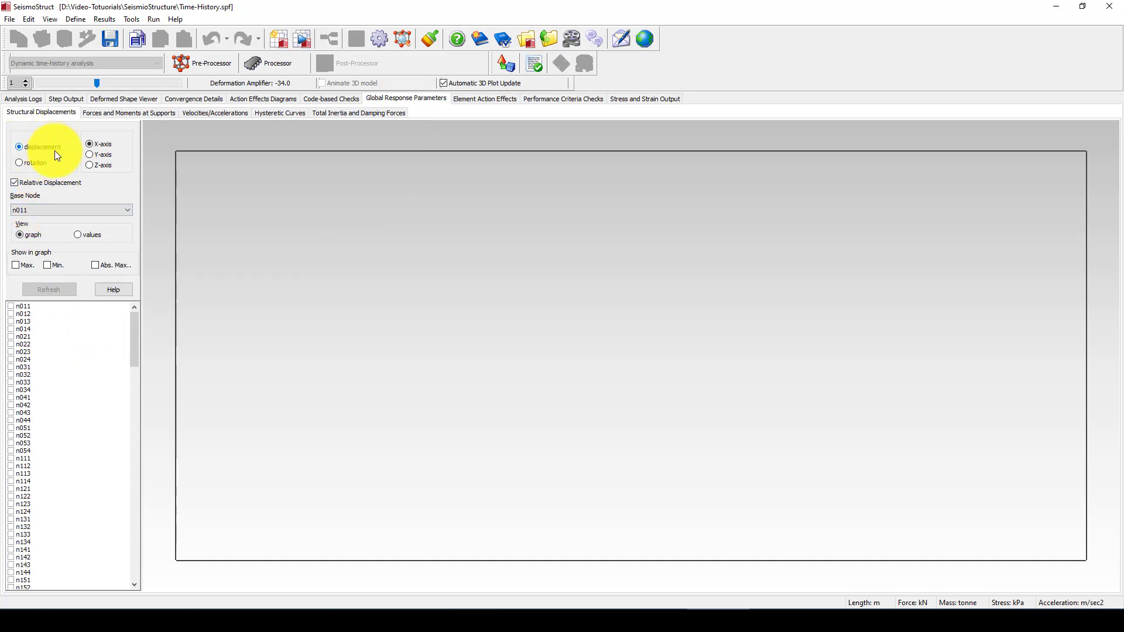
drag(130, 332, 107, 578)
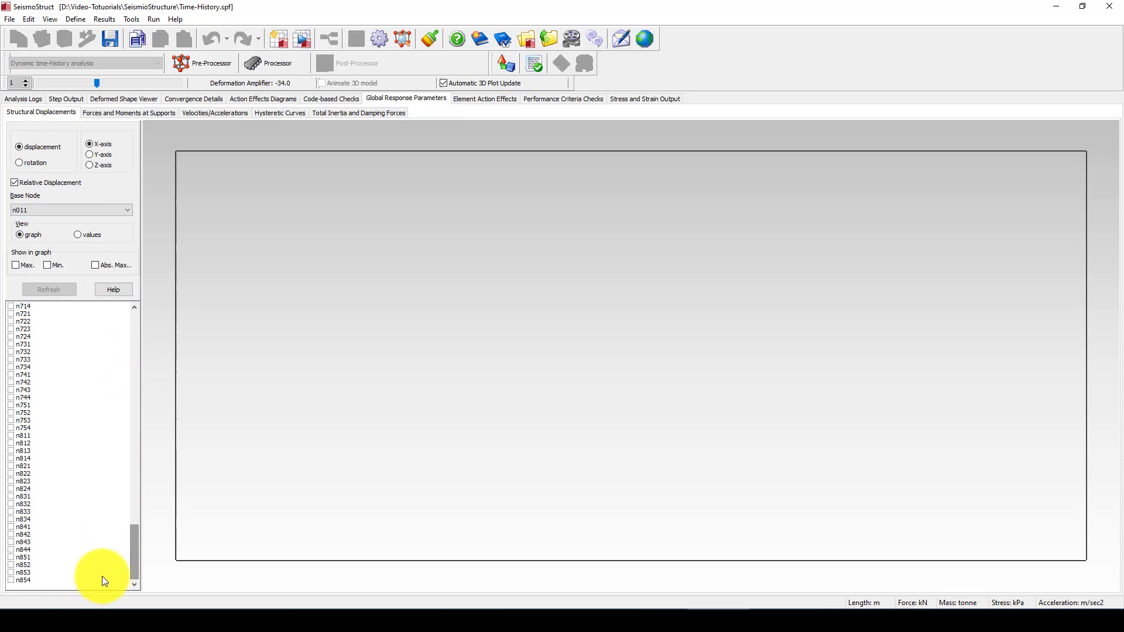
click(10, 581)
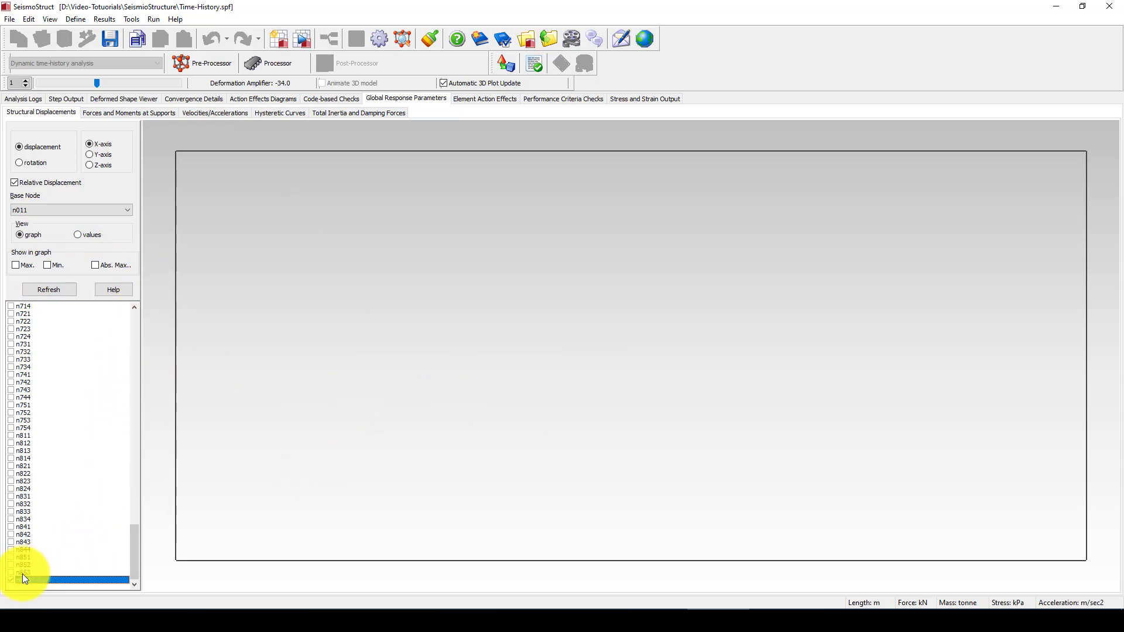
click(54, 290)
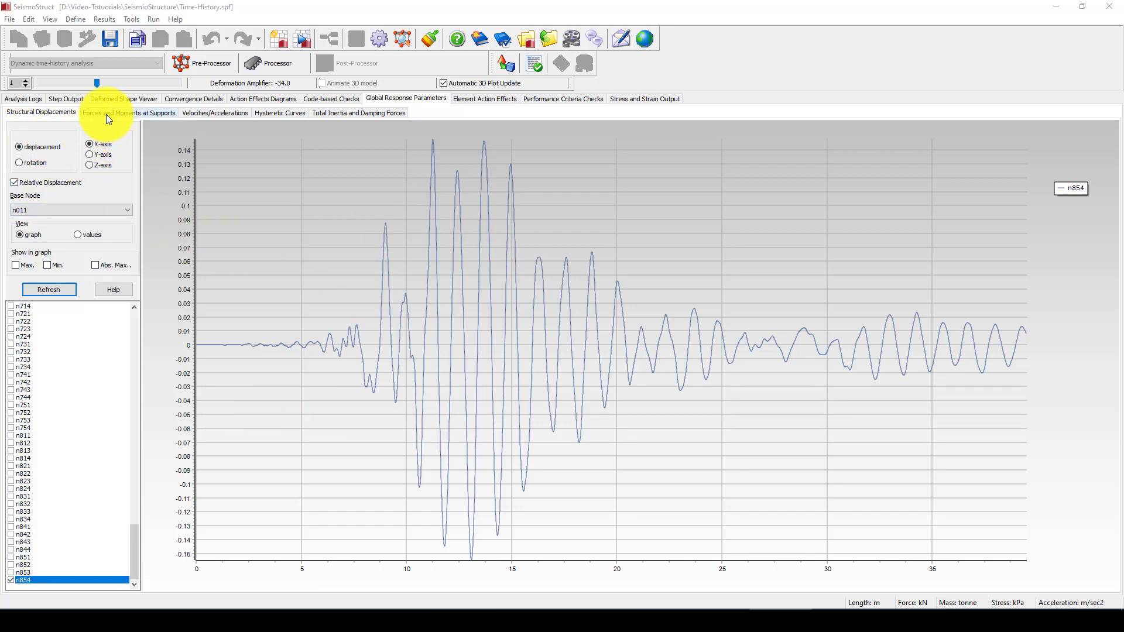
Plot node n854's X-direction acceleration history, then move on to the Hysteretic Curves page.
click(232, 114)
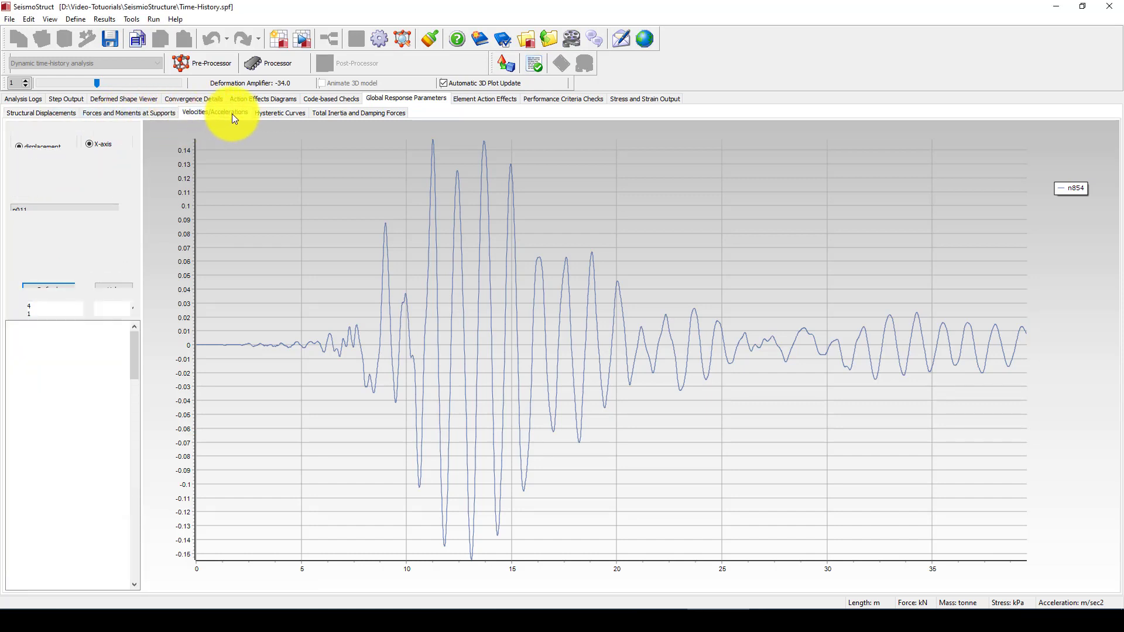
drag(136, 370, 27, 585)
click(11, 584)
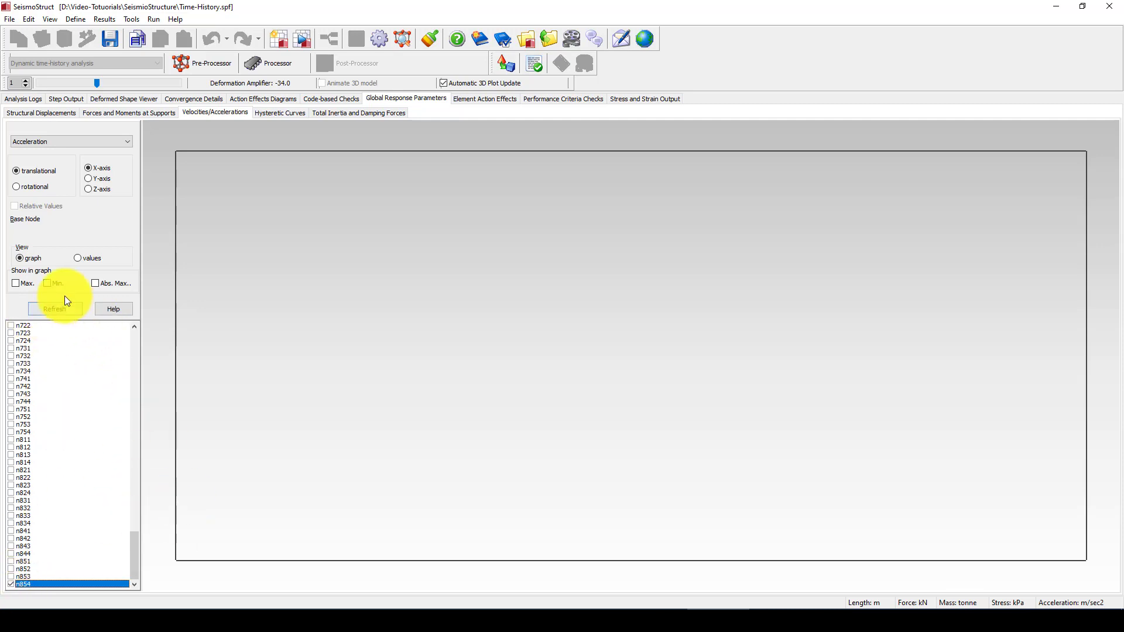
scroll(72, 394, up, 2)
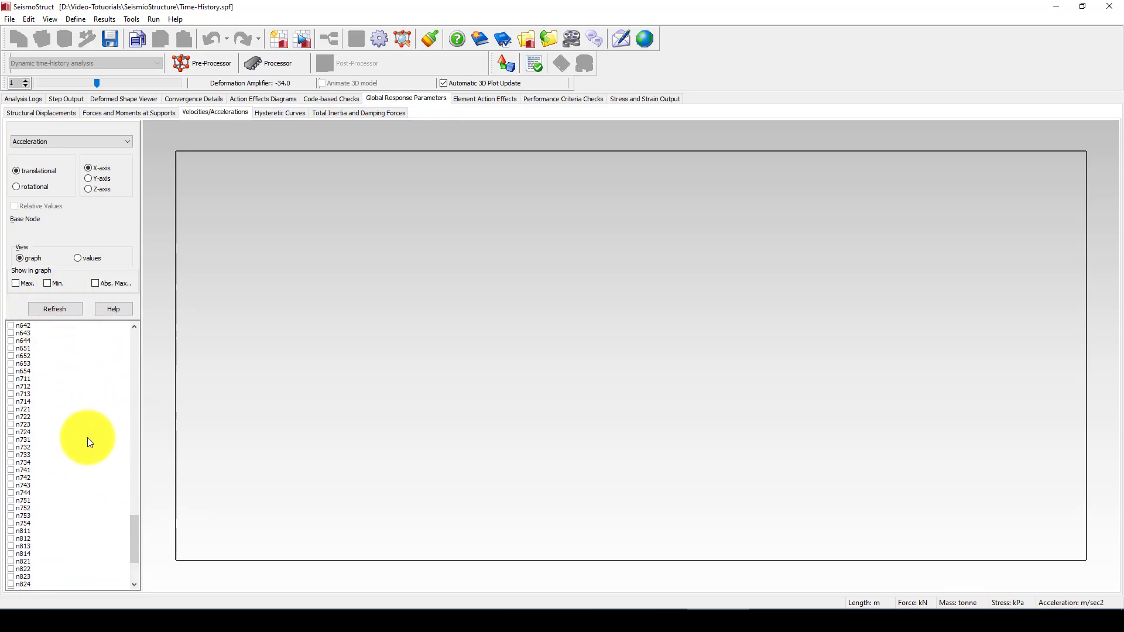
scroll(88, 424, down, 2)
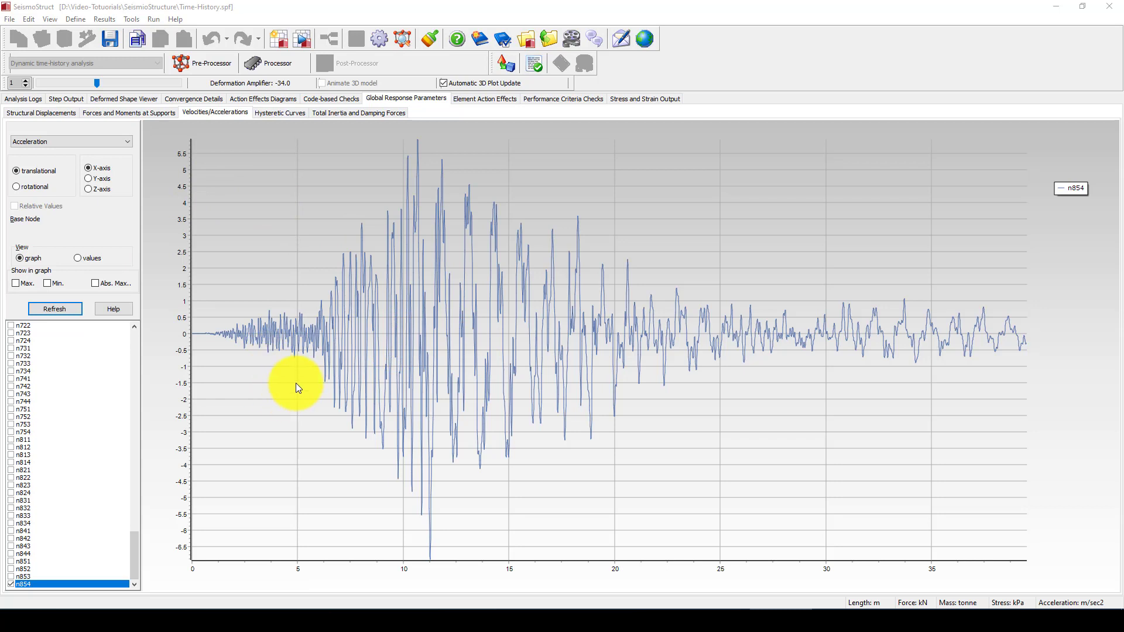
click(281, 113)
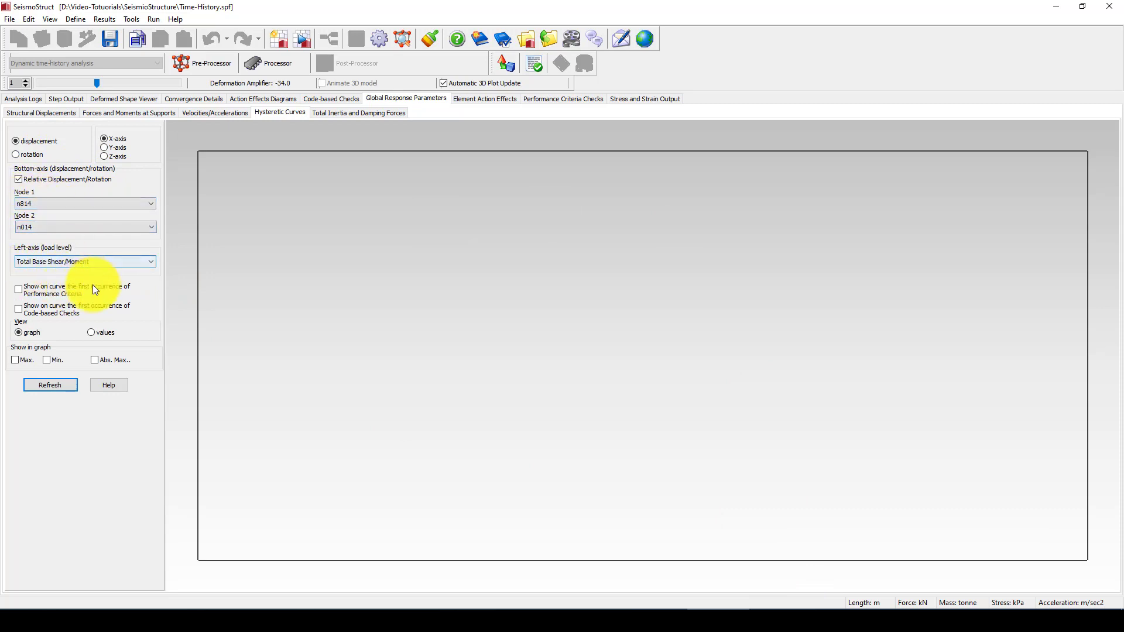
Plot and inspect Total Base Shear against n814–n014 relative X displacement as a hysteretic curve.
click(66, 263)
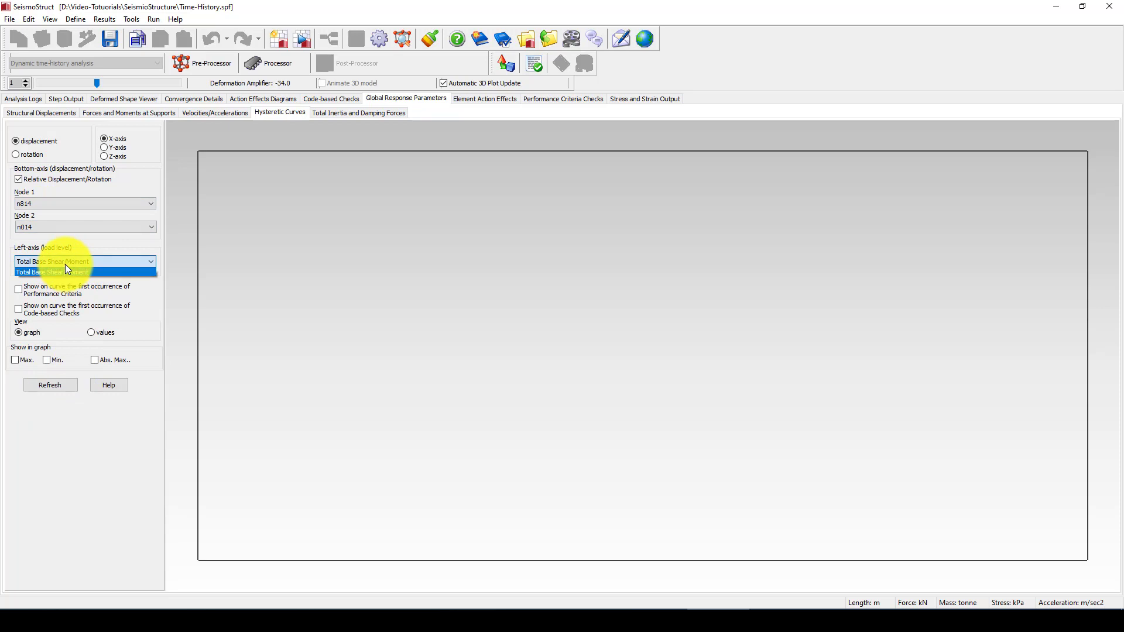
click(68, 270)
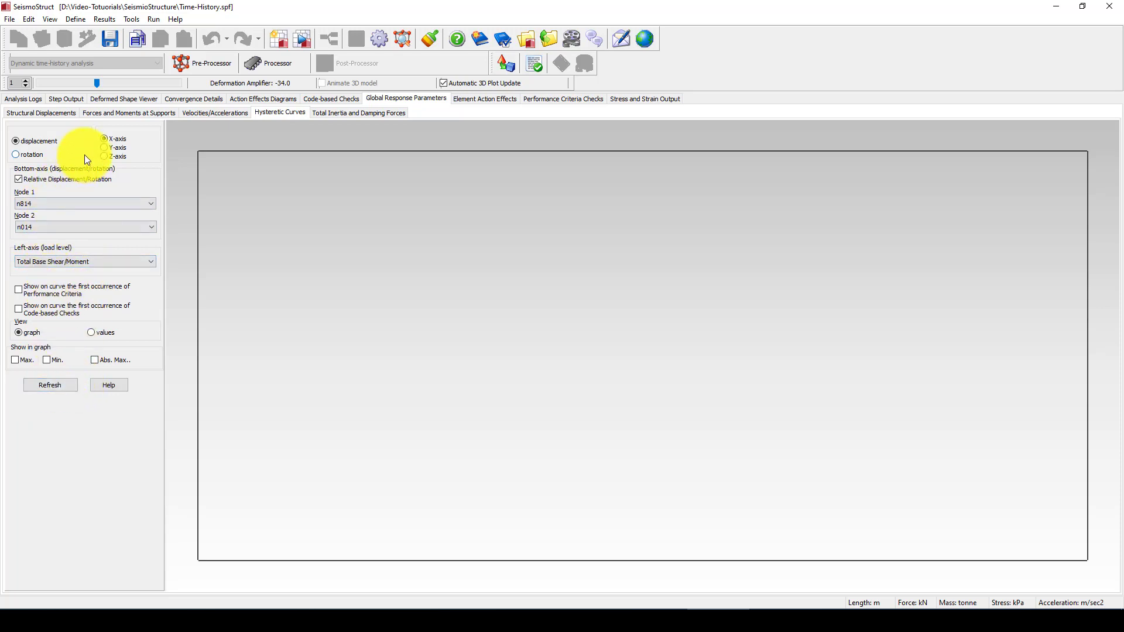
click(45, 386)
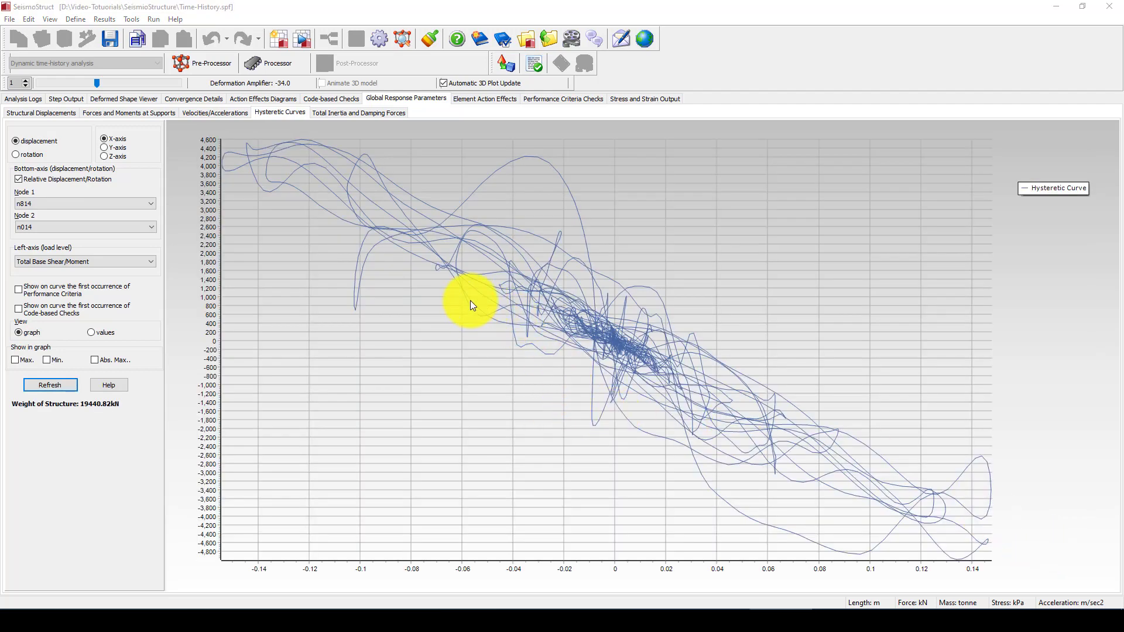
scroll(477, 297, down, 3)
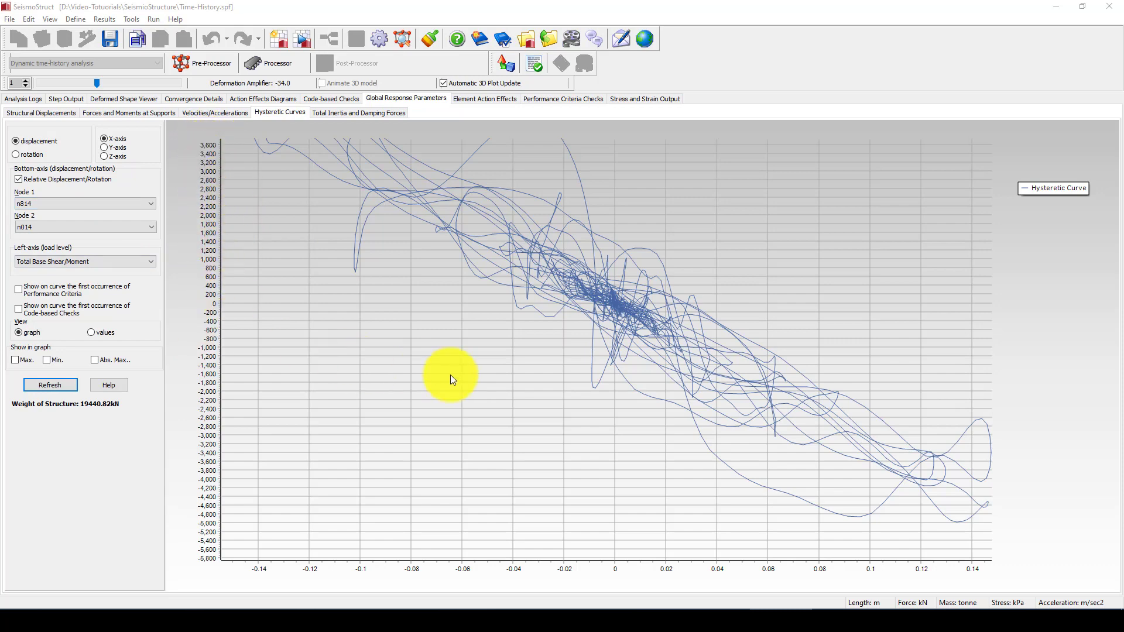
scroll(452, 373, down, 1)
scroll(451, 371, up, 2)
scroll(409, 261, up, 2)
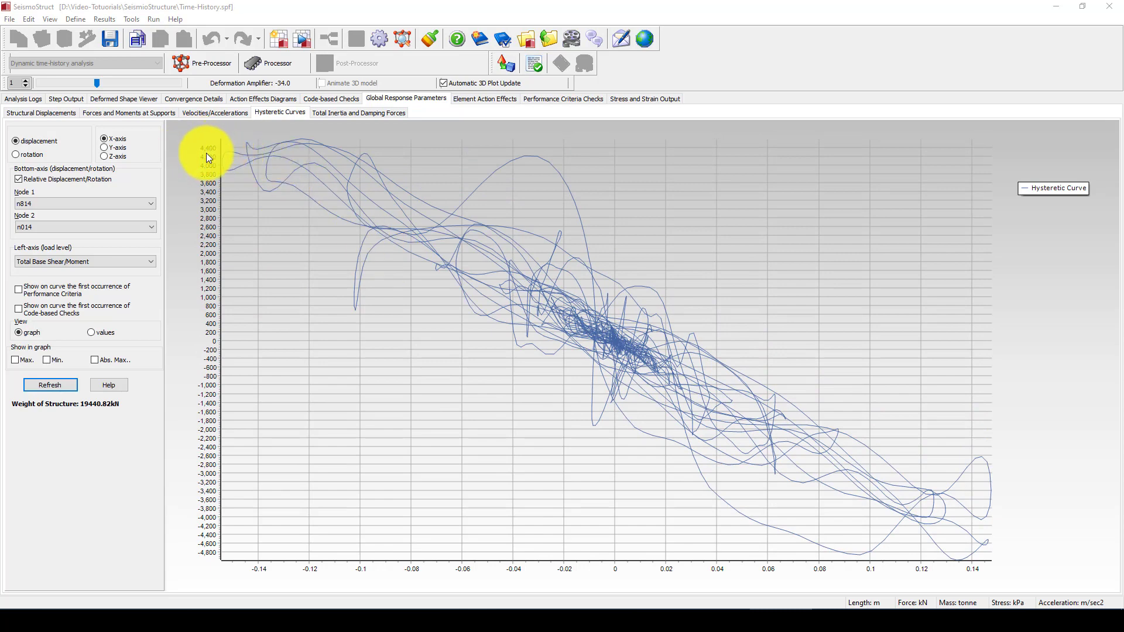
scroll(297, 209, up, 3)
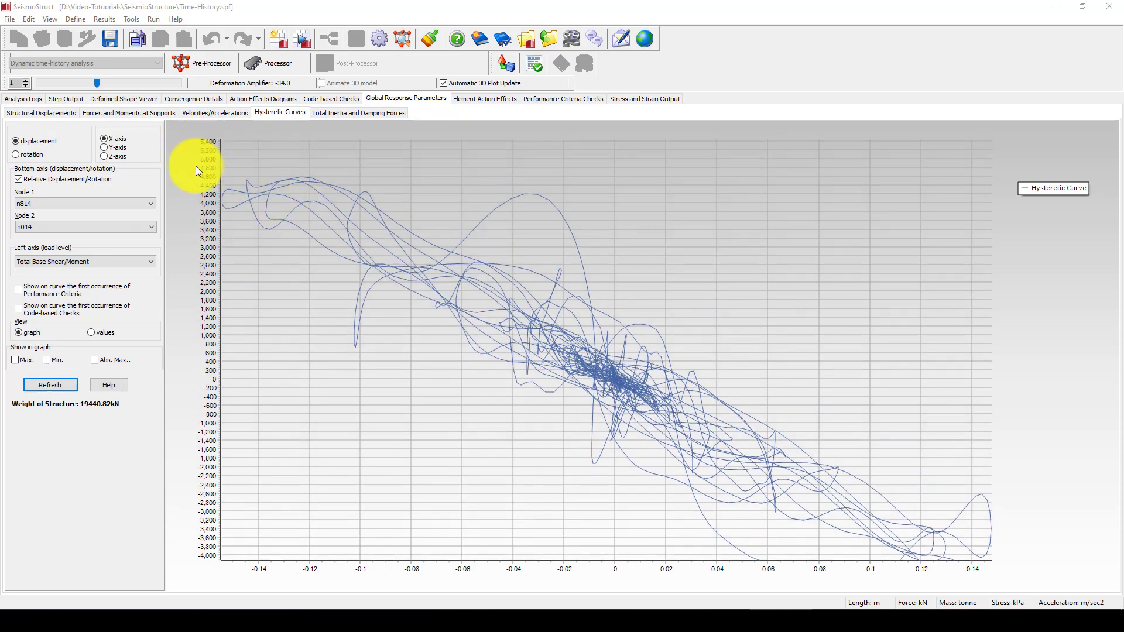
scroll(389, 278, down, 4)
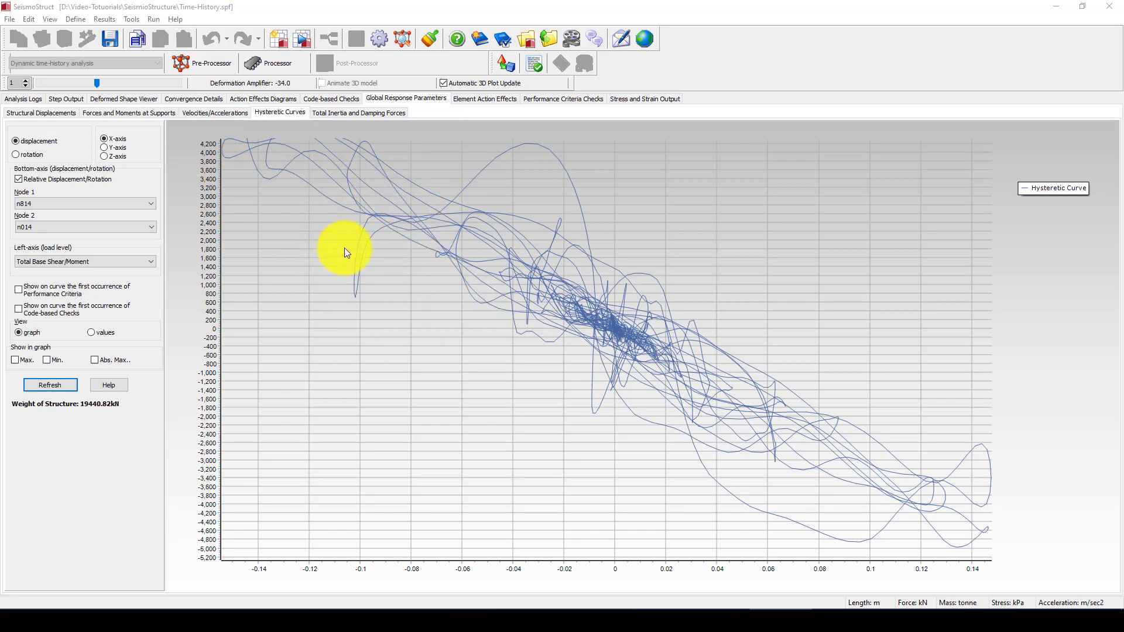
scroll(303, 222, up, 1)
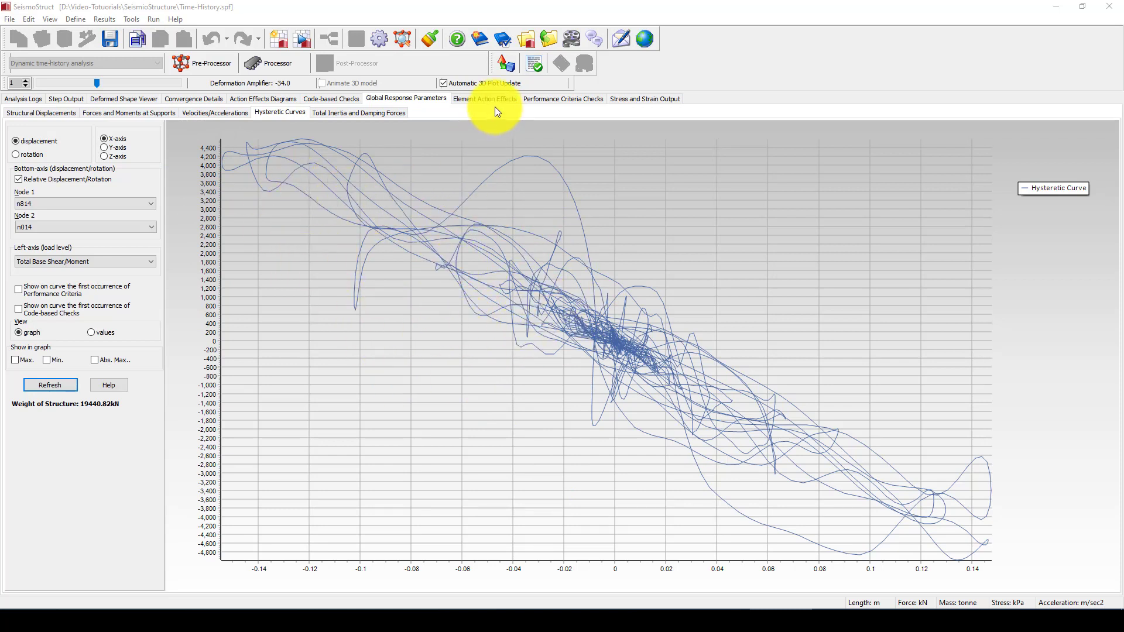
Show the per-step Performance Criteria Checks for the 'yield' criterion and browse the output step list.
click(550, 99)
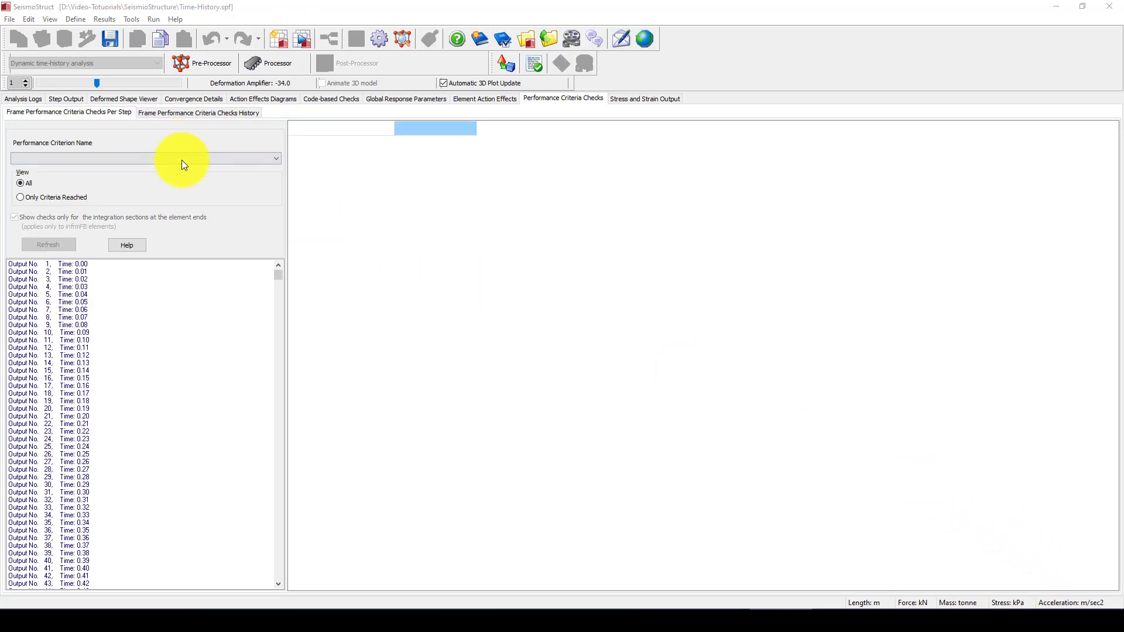
click(182, 161)
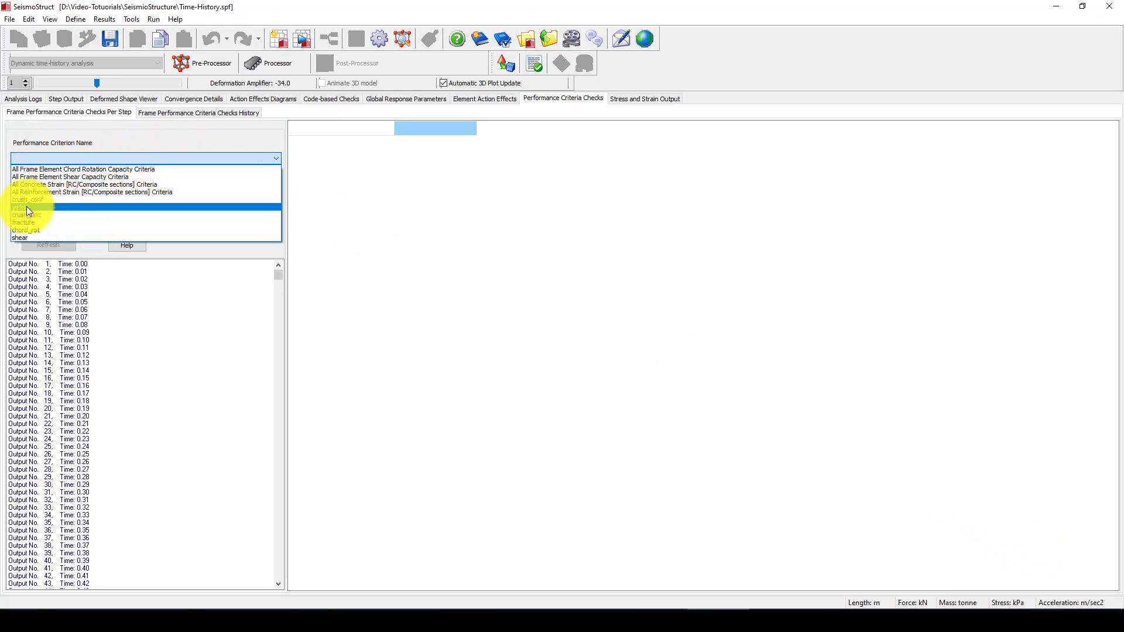
click(48, 209)
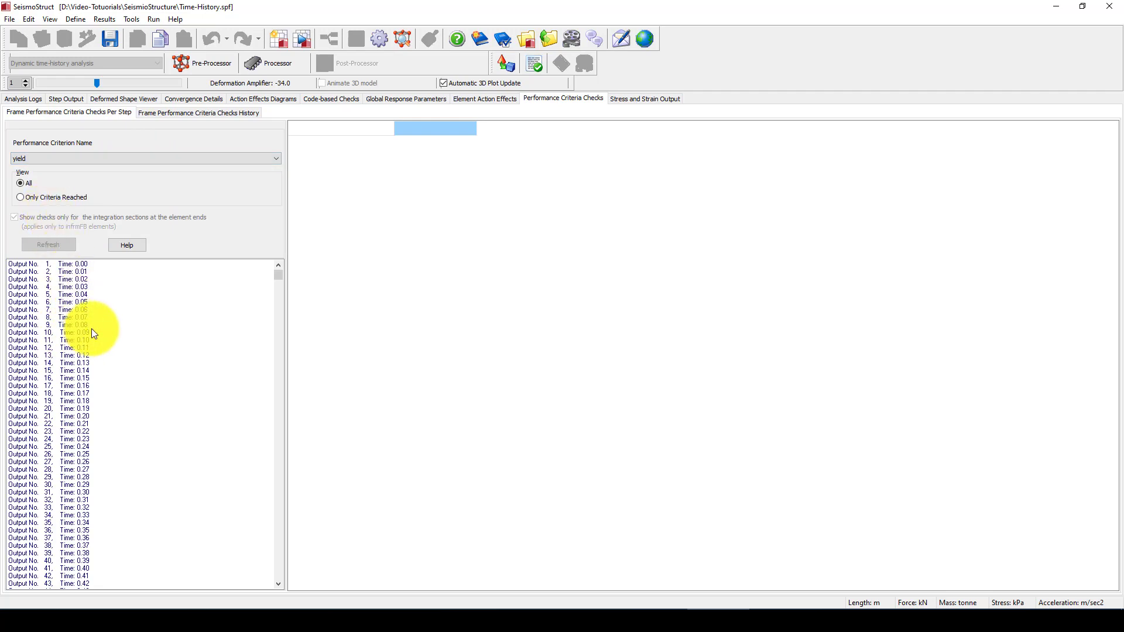
drag(279, 276, 250, 359)
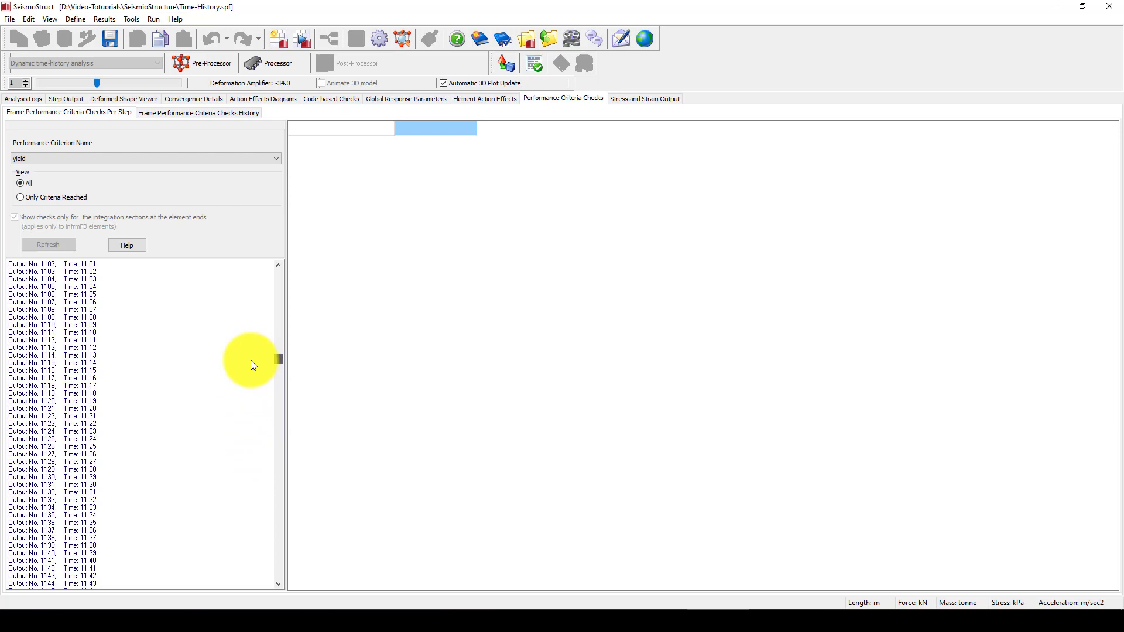
Review yield checks at Output No. 1105 (time 11.04): every beam and column section is Not reached against the 0.0025 limit.
click(93, 286)
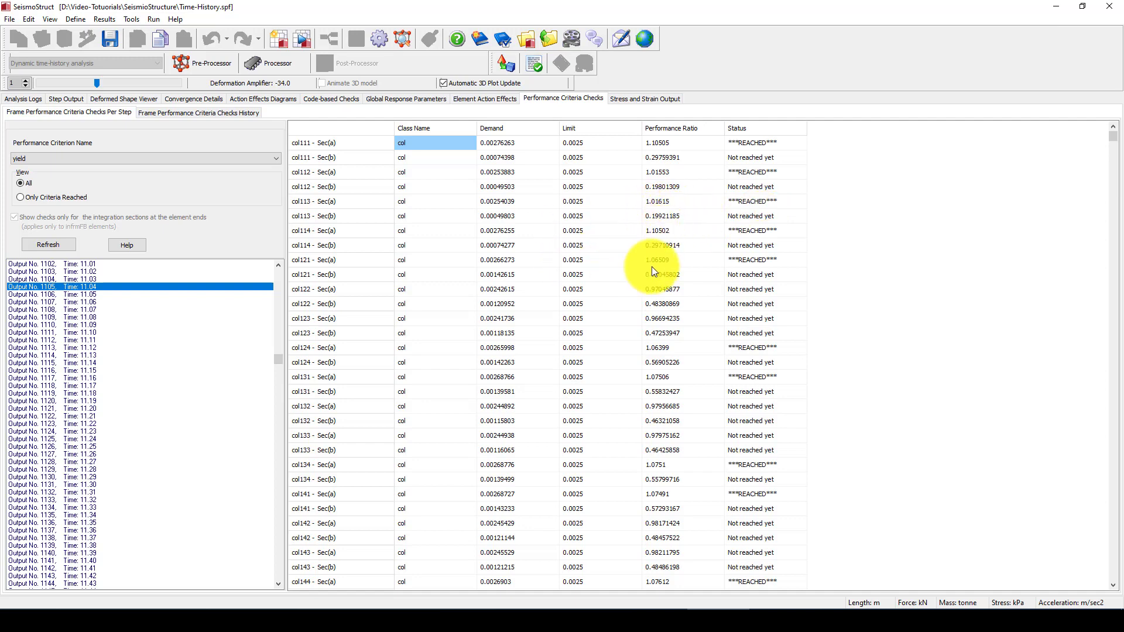
key(Down)
key(Down)
key(Down)
key(Down)
key(Down)
key(Down)
key(Down)
key(Down)
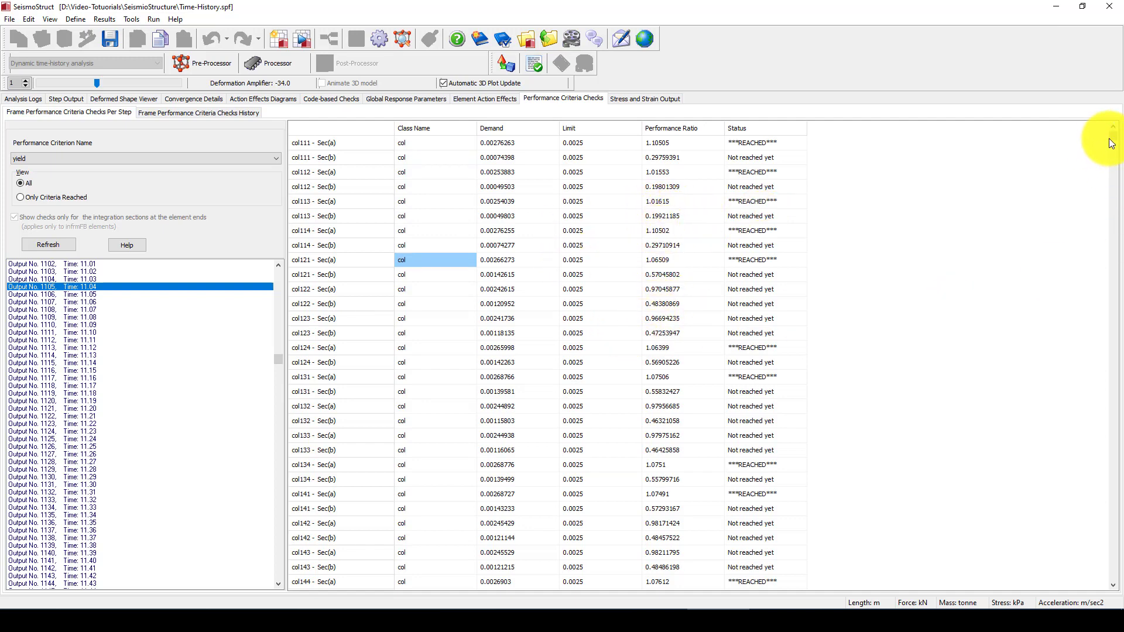
drag(1111, 139, 1112, 187)
key(Down)
key(Down)
key(Down)
key(Down)
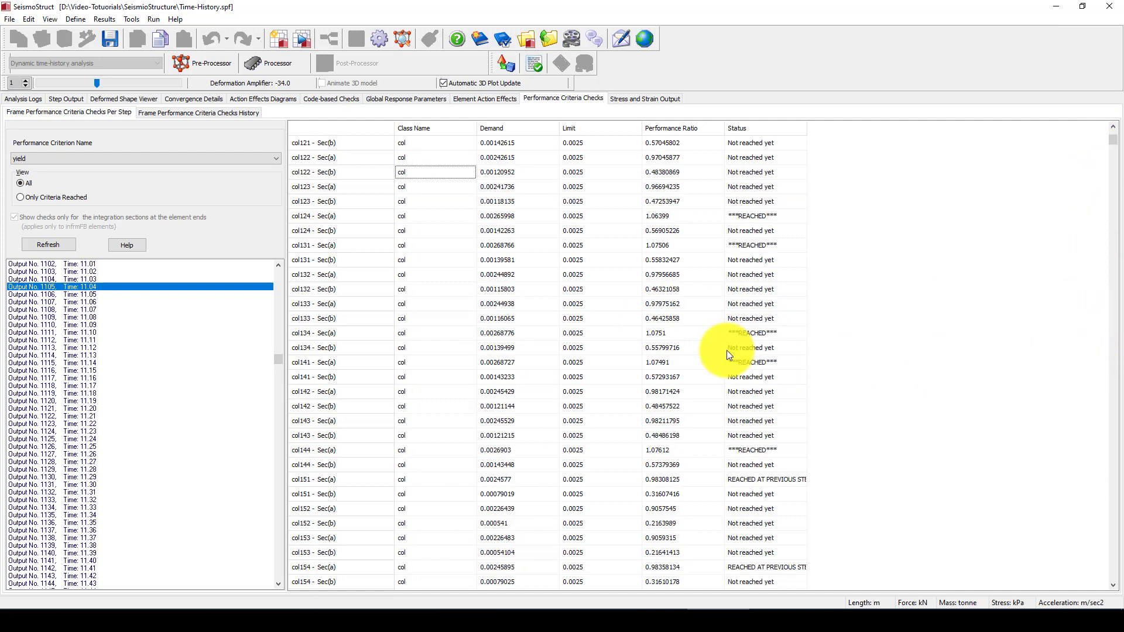
key(Down)
key(Down)
key(Down)
key(Down)
key(Down)
key(Down)
key(Down)
key(Down)
key(Down)
key(Down)
key(Down)
key(Down)
key(Down)
key(Down)
key(Down)
key(Down)
key(Down)
key(Down)
key(Down)
key(Down)
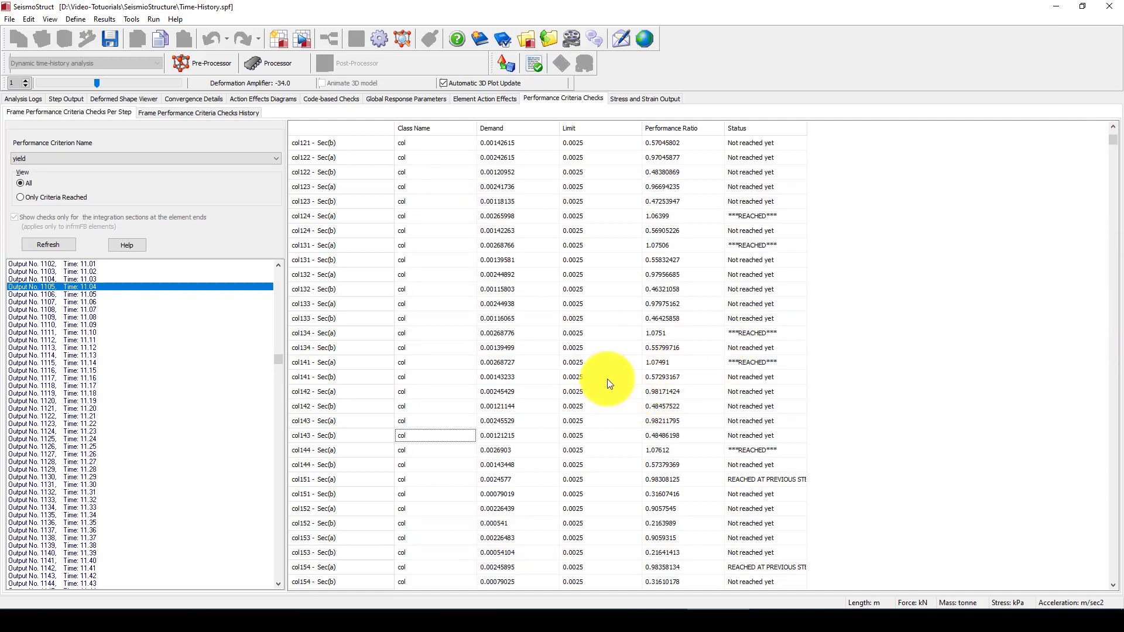
key(Down)
key(Down)
key(Down)
key(Down)
key(Down)
key(Down)
key(Down)
key(Down)
key(Down)
key(Down)
key(Down)
key(Down)
key(Down)
key(Down)
key(Down)
key(Down)
key(Down)
key(Down)
key(Down)
key(Down)
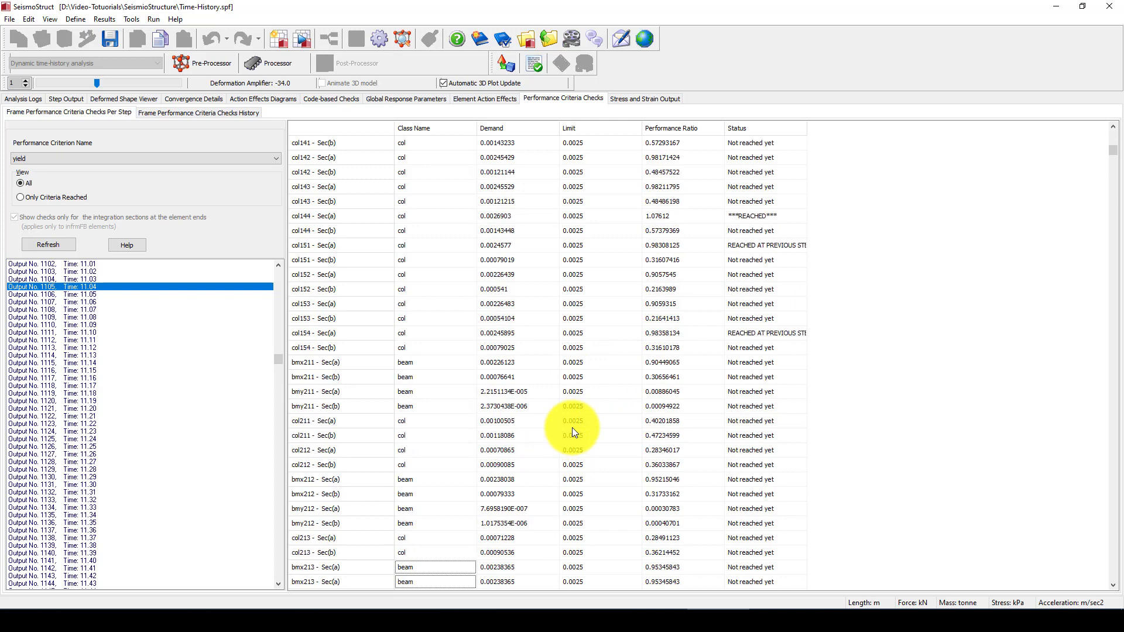
key(Down)
key(Down)
key(Down)
key(Down)
key(Down)
key(Down)
key(Down)
key(Down)
key(Down)
key(Down)
key(Down)
key(Down)
key(Down)
key(Down)
key(Down)
key(Down)
key(Down)
key(Down)
key(Down)
key(Down)
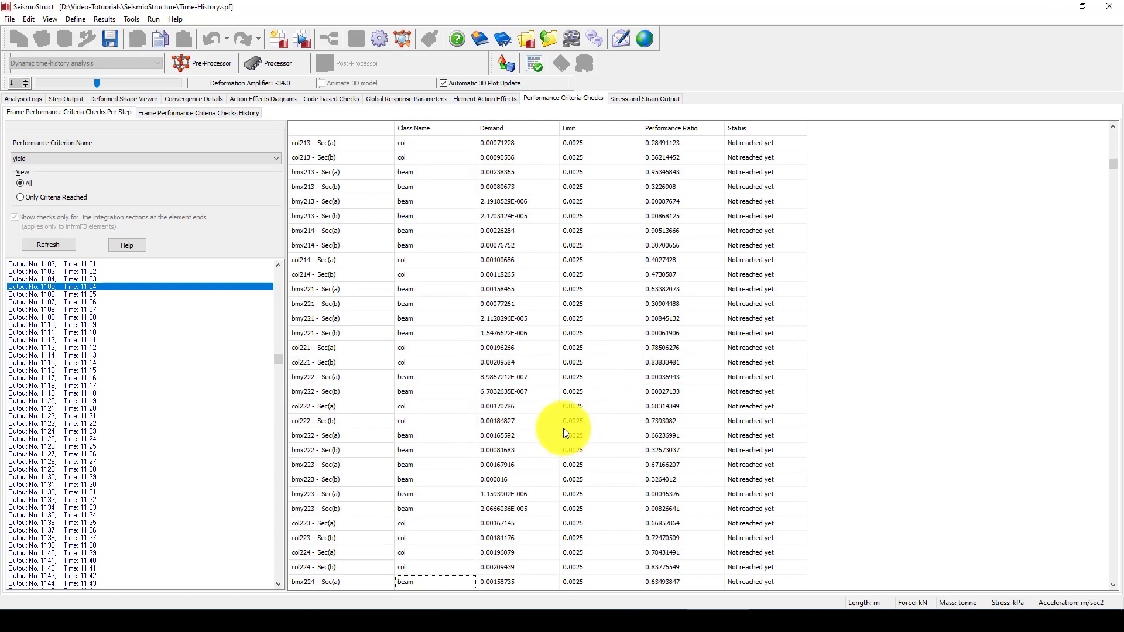
key(Down)
key(Down)
key(Down)
key(Down)
key(Down)
key(Down)
key(Down)
key(Down)
key(Down)
key(Down)
key(Down)
key(Down)
key(Down)
key(Down)
key(Down)
key(Down)
key(Down)
key(Down)
key(Down)
key(Down)
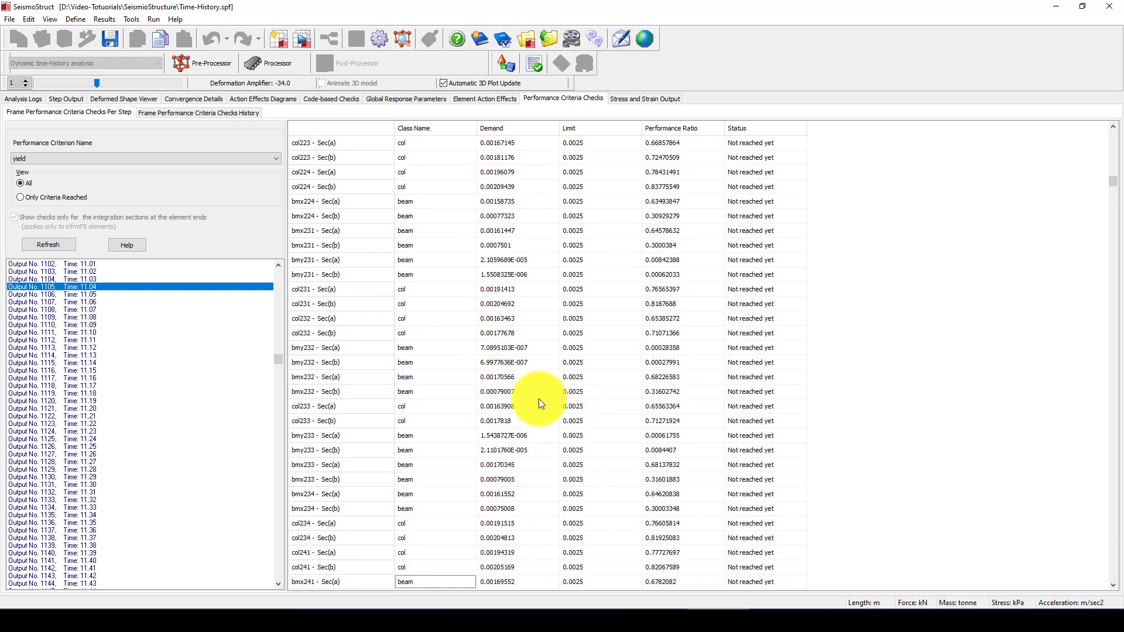
key(Down)
key(Down)
key(Down)
key(Down)
key(Down)
key(Down)
key(Down)
key(Down)
key(Down)
key(Down)
key(Down)
key(Down)
key(Down)
key(Down)
key(Down)
key(Down)
key(Down)
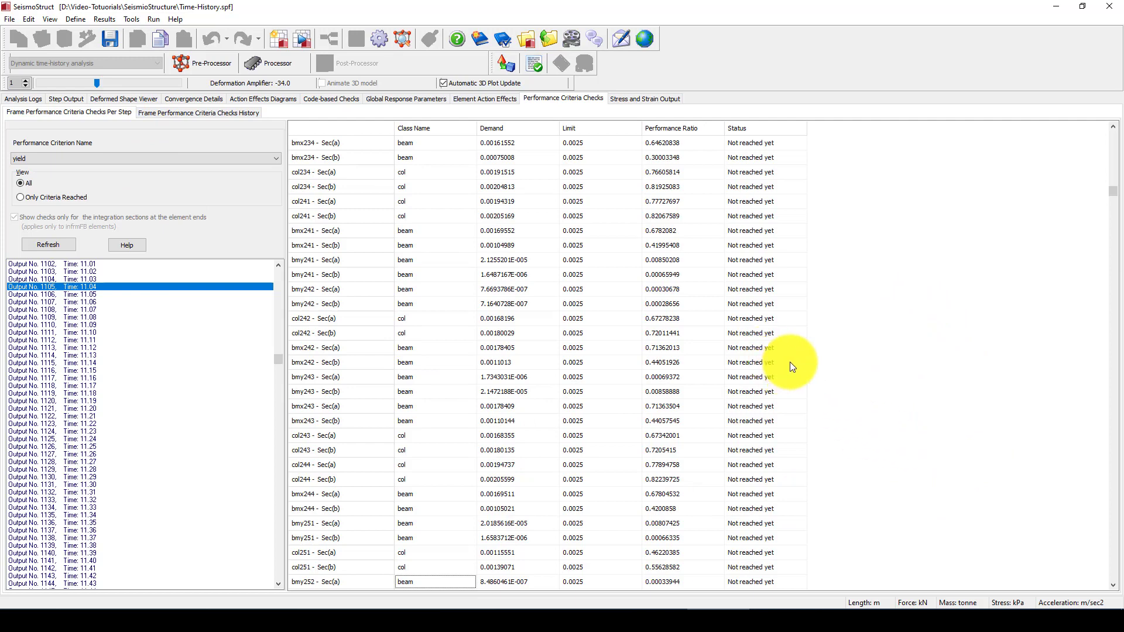
scroll(750, 440, down, 5)
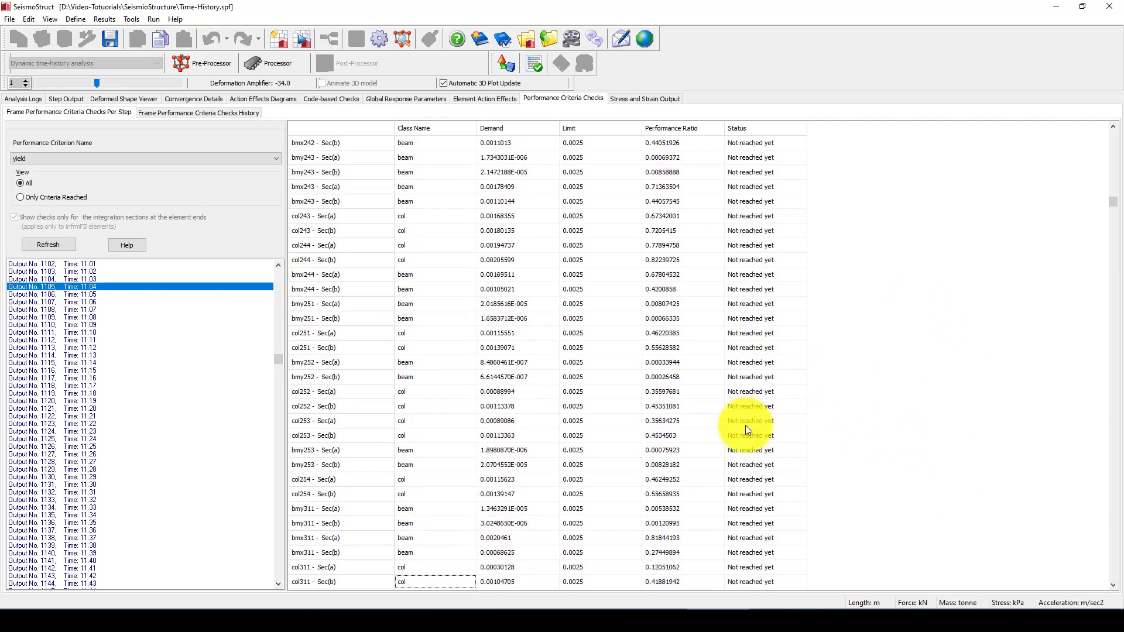